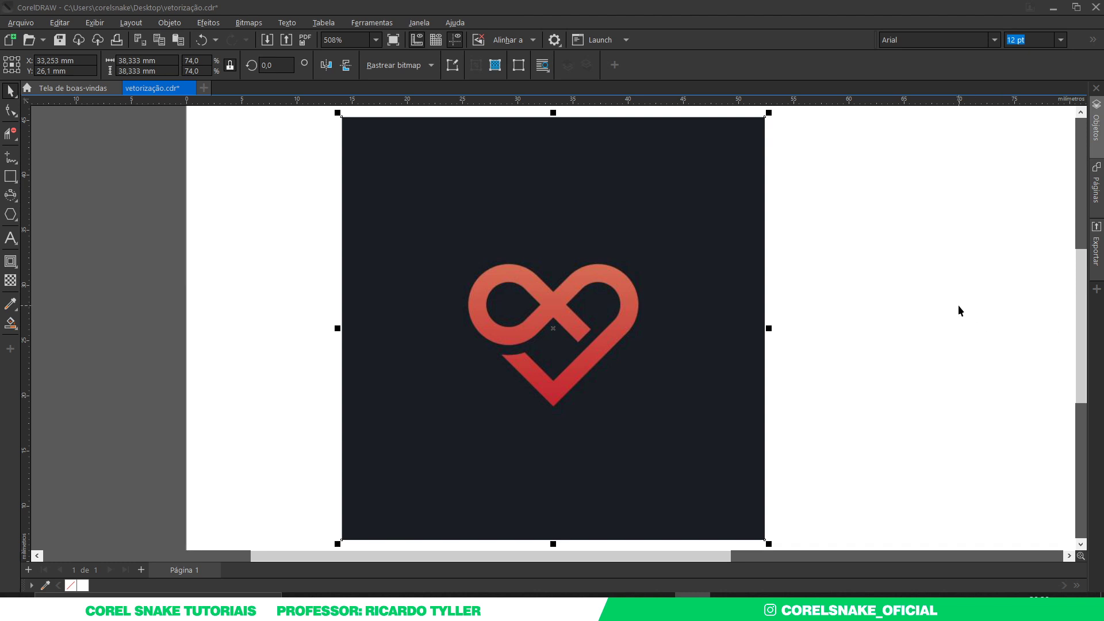
# Start a Pen path at the infinity crossing, curving over the right lobe and down its side.
pyautogui.press('Escape')
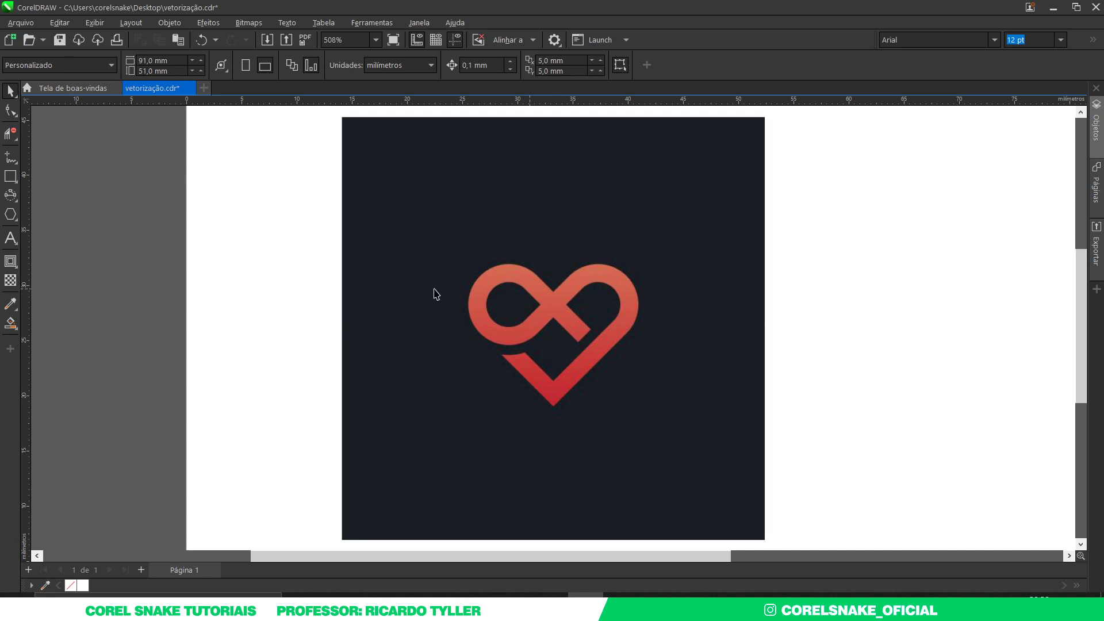
pyautogui.click(11, 159)
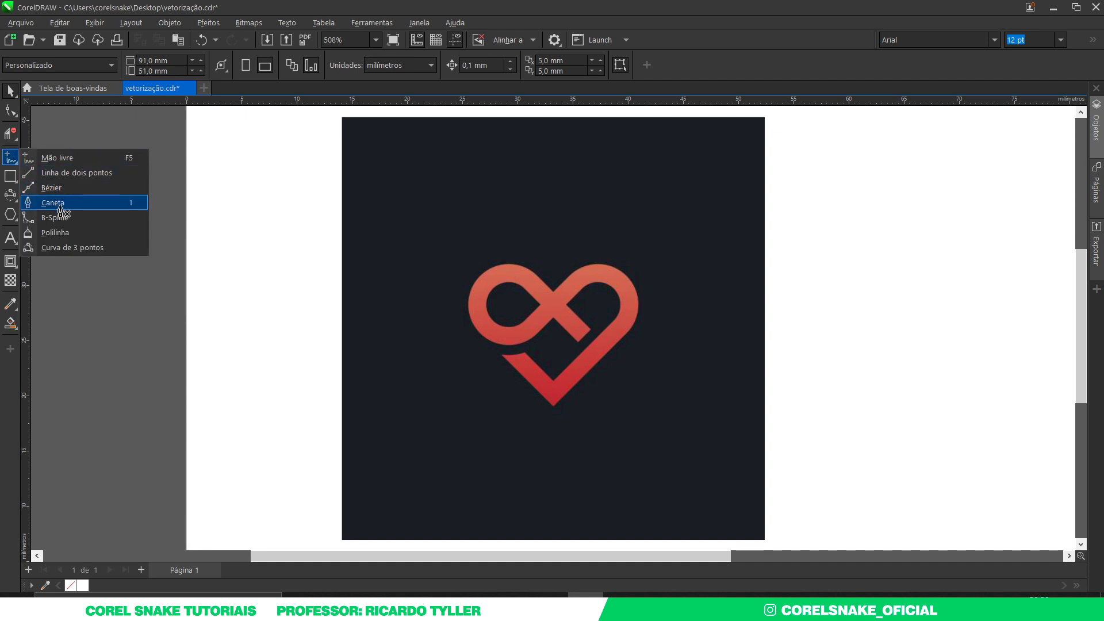
pyautogui.click(60, 204)
pyautogui.scroll(5, 592, 291)
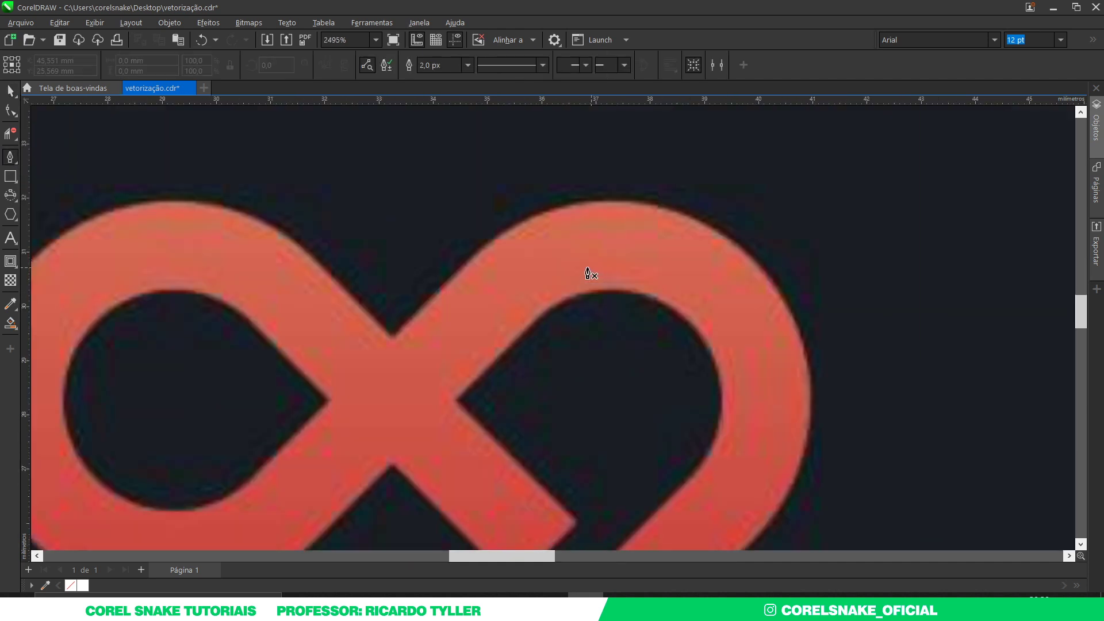
pyautogui.click(392, 339)
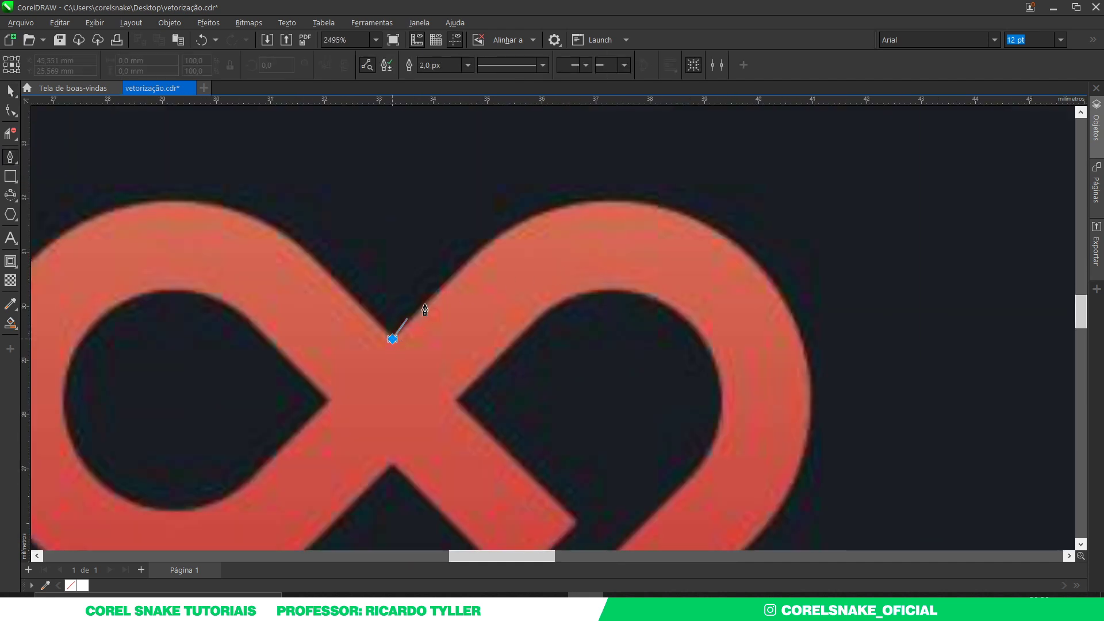
pyautogui.click(481, 252)
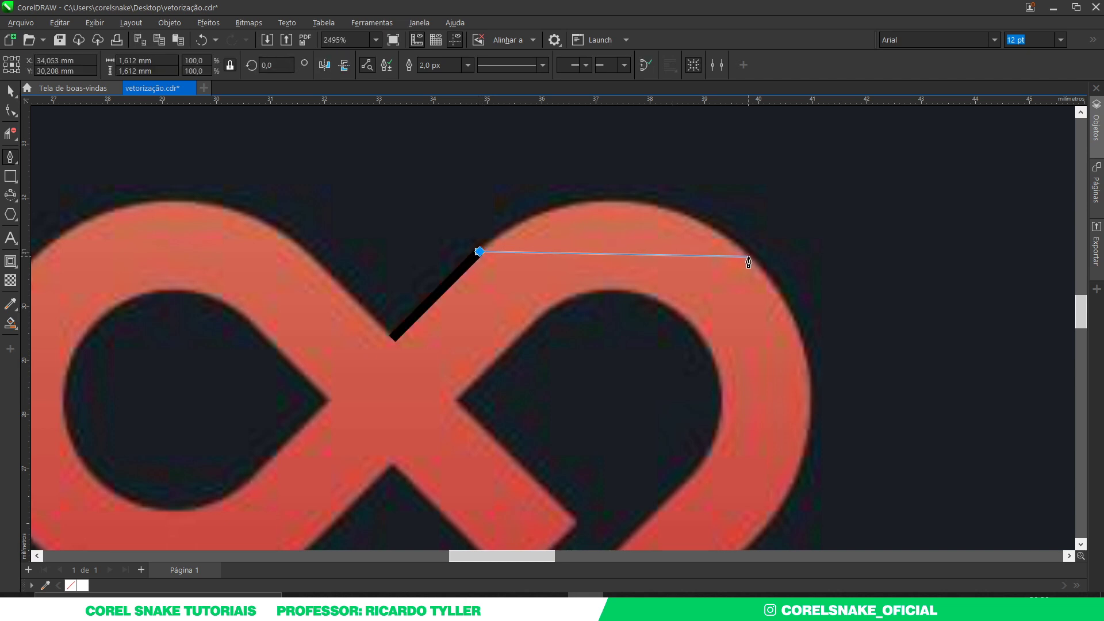
pyautogui.moveTo(748, 257); pyautogui.dragTo(866, 375)
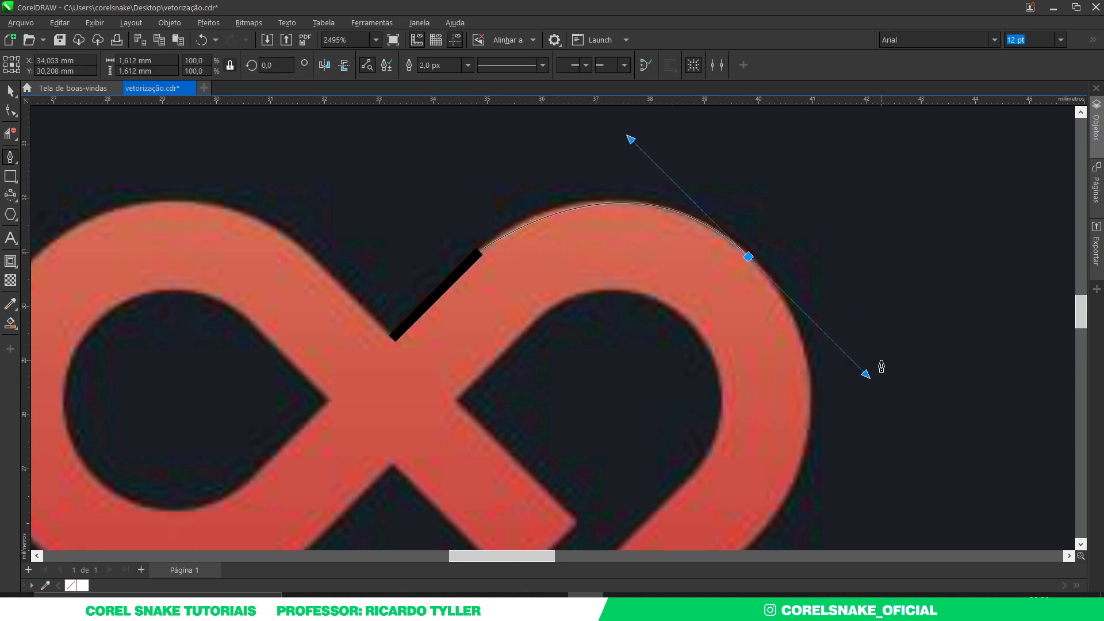
pyautogui.scroll(-5, 882, 367)
pyautogui.scroll(3, 784, 365)
pyautogui.scroll(2, 772, 353)
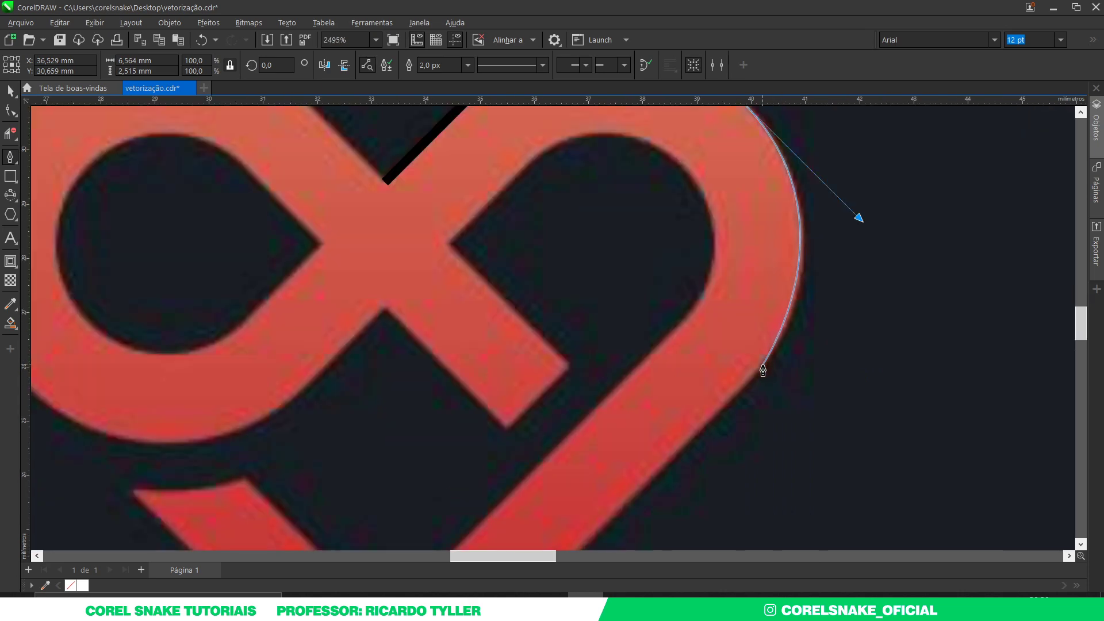
pyautogui.moveTo(760, 363); pyautogui.dragTo(744, 384)
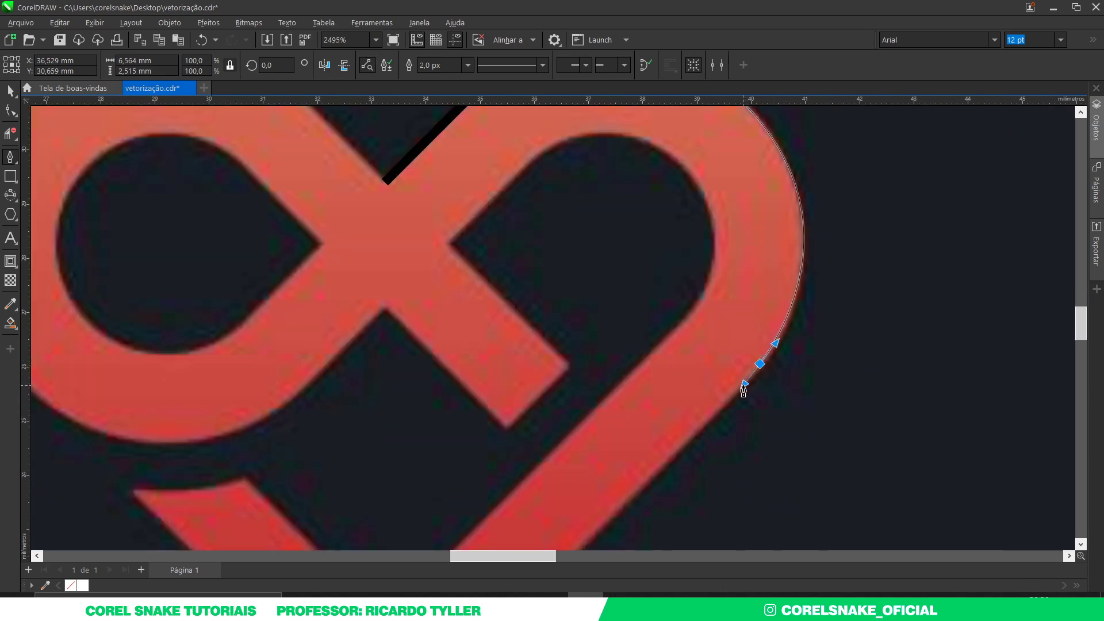
# Extend the path to the heart's bottom point and the V's lower-left end, outlined white.
pyautogui.scroll(-5, 747, 379)
pyautogui.scroll(2, 702, 424)
pyautogui.scroll(3, 683, 410)
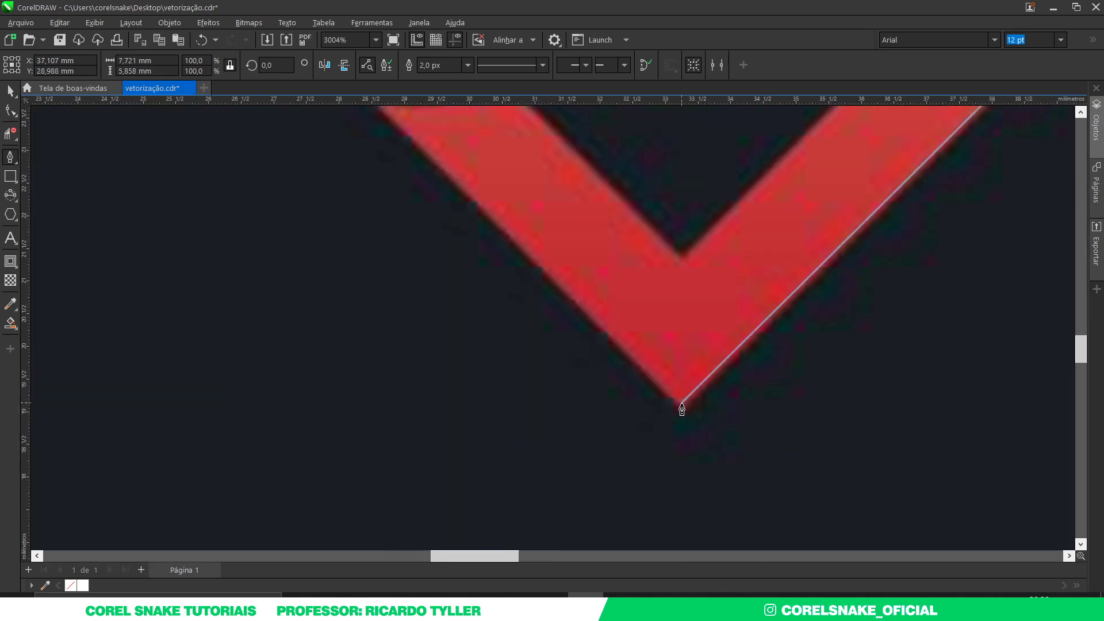
pyautogui.click(682, 409)
pyautogui.scroll(-4, 682, 410)
pyautogui.scroll(3, 582, 310)
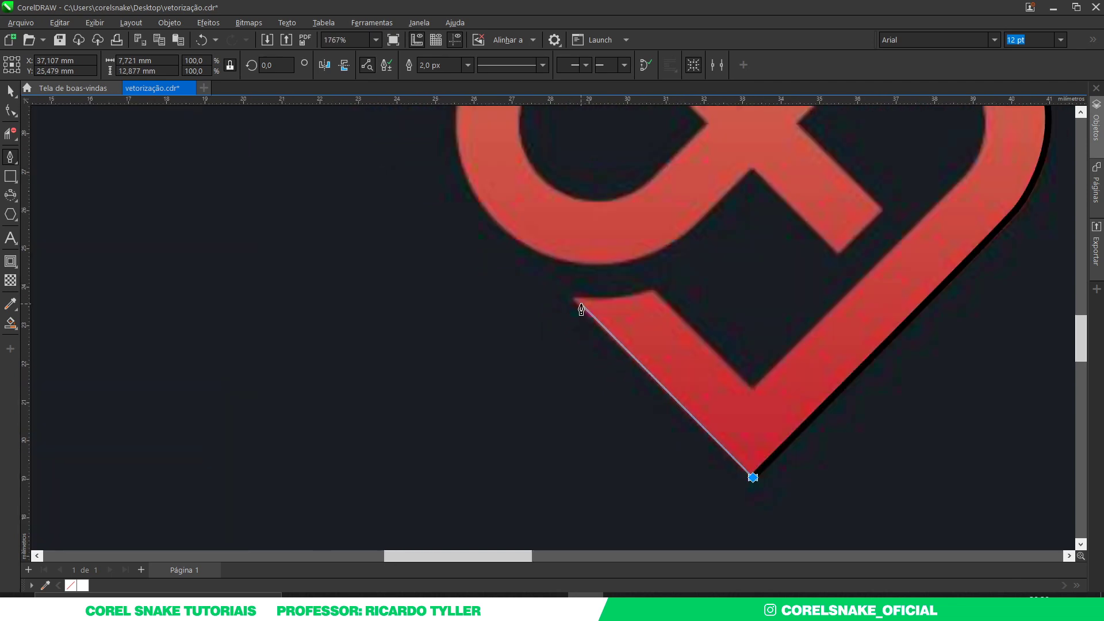
pyautogui.click(576, 301)
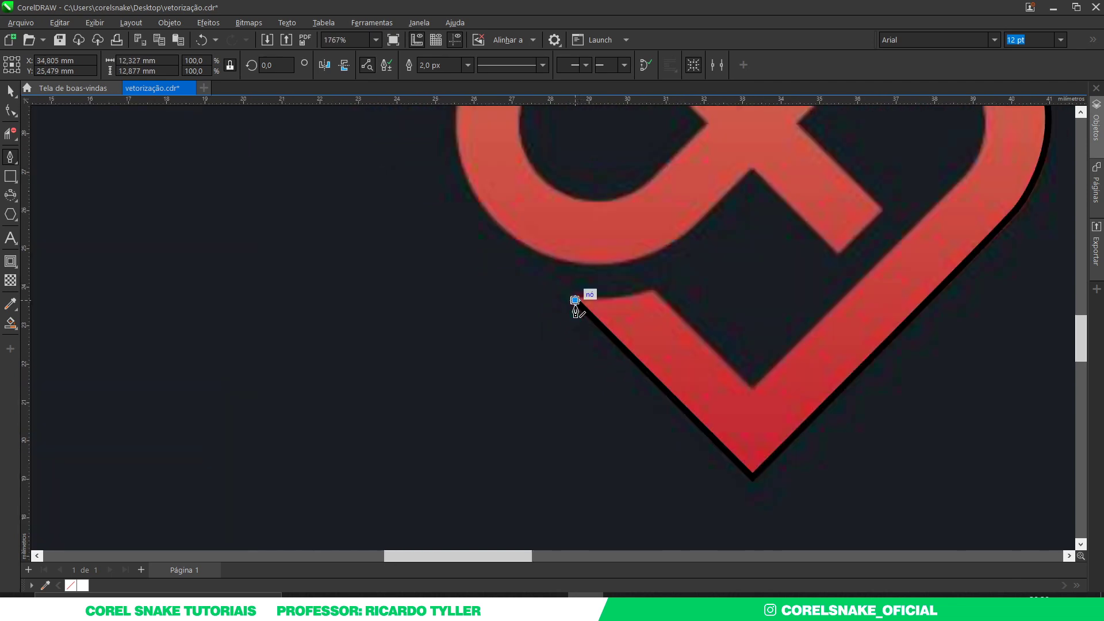
pyautogui.rightClick(82, 586)
pyautogui.scroll(-3, 568, 395)
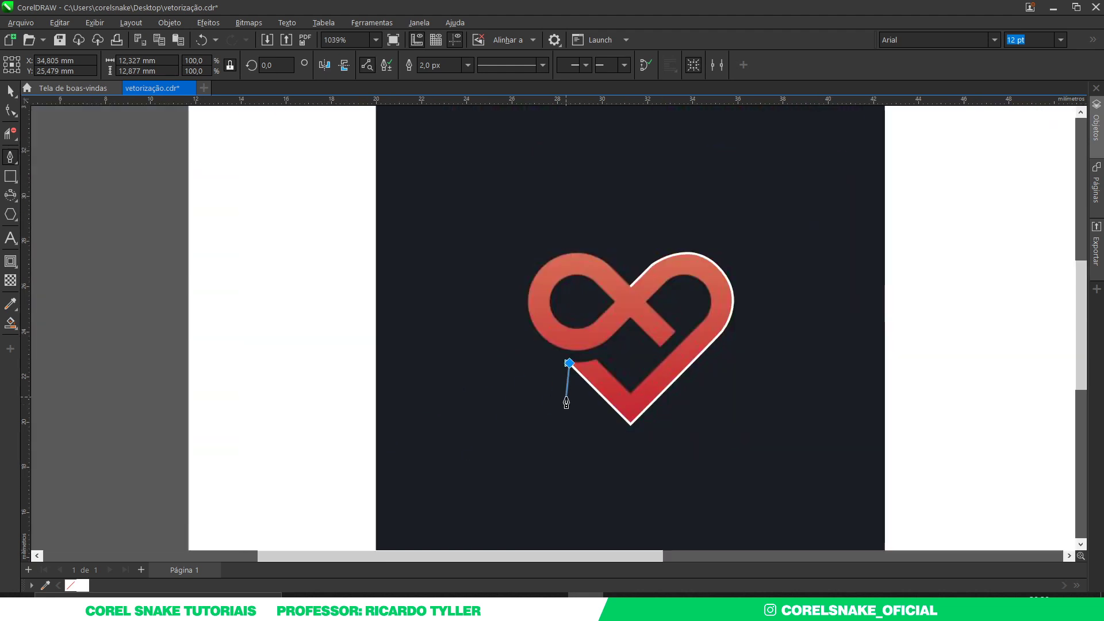
pyautogui.scroll(3, 691, 299)
pyautogui.scroll(-1, 563, 265)
# Finish the traced path and inspect it over the heart logo.
pyautogui.press('Escape')
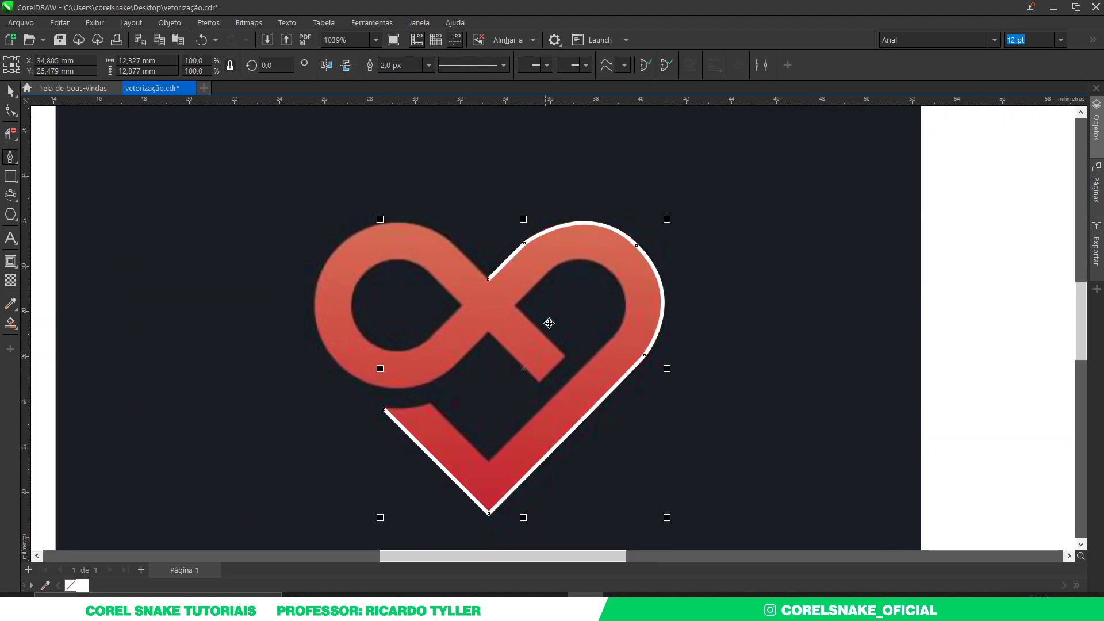
pyautogui.press('space')
pyautogui.scroll(2, 564, 242)
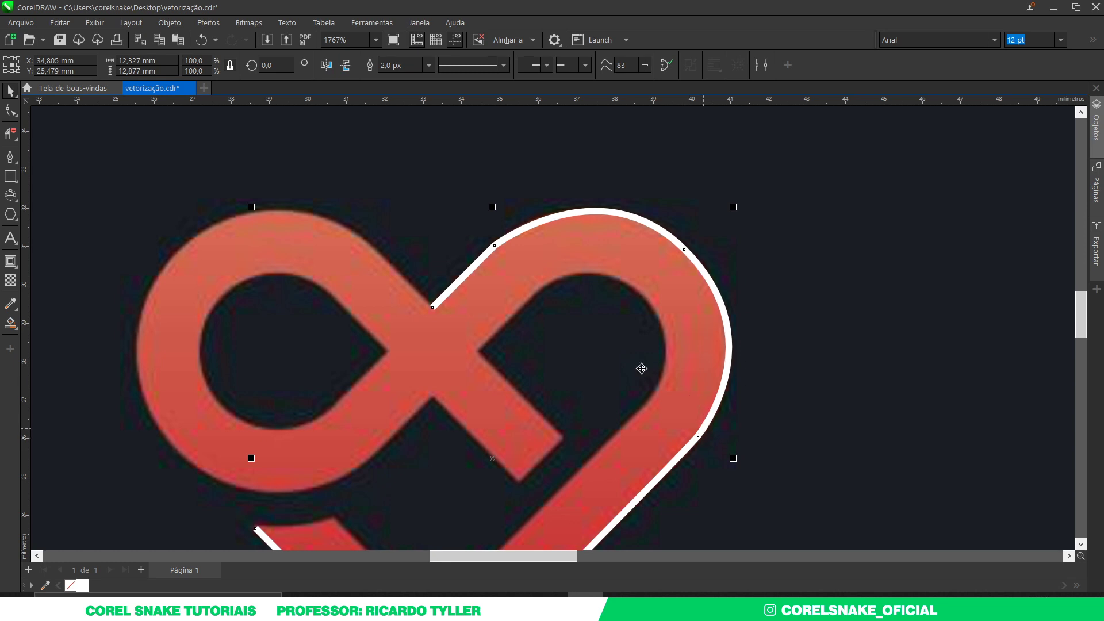
pyautogui.scroll(-2, 506, 259)
pyautogui.scroll(2, 413, 368)
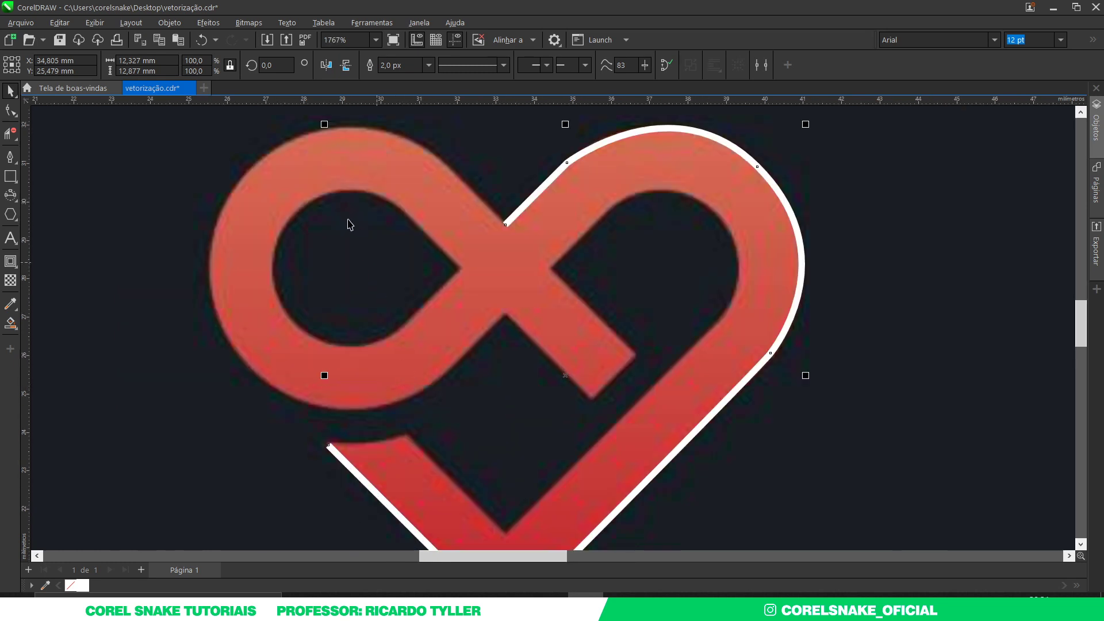
pyautogui.scroll(-2, 428, 241)
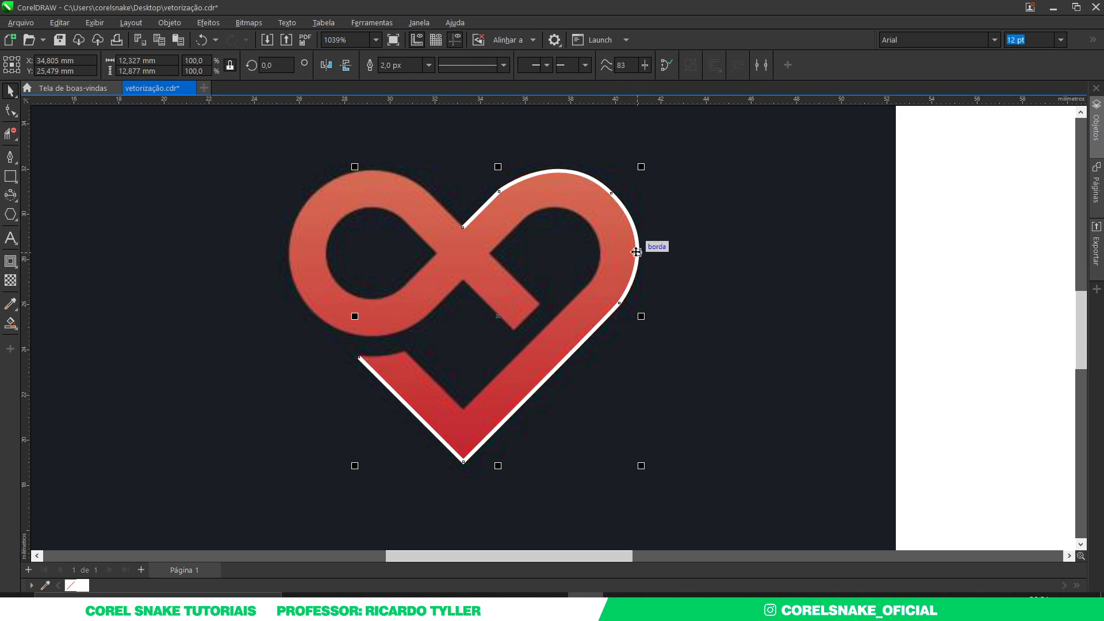
# Delete the traced outline path, leaving only the original red heart image.
pyautogui.press('Delete')
pyautogui.scroll(-1, 626, 254)
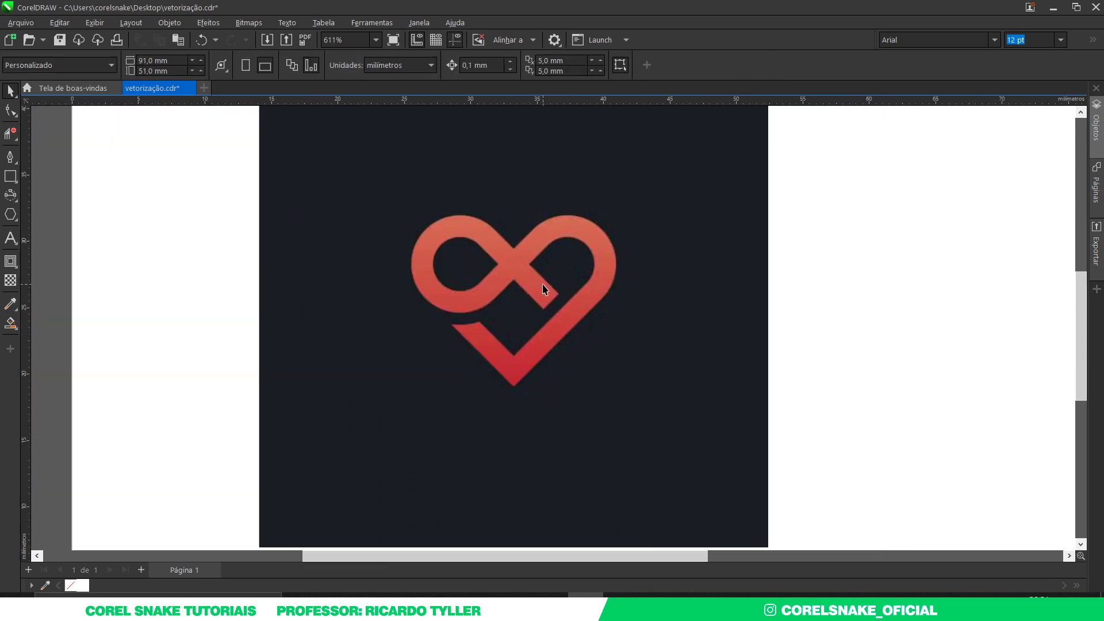
pyautogui.scroll(-2, 562, 277)
pyautogui.scroll(2, 590, 249)
pyautogui.scroll(-1, 584, 257)
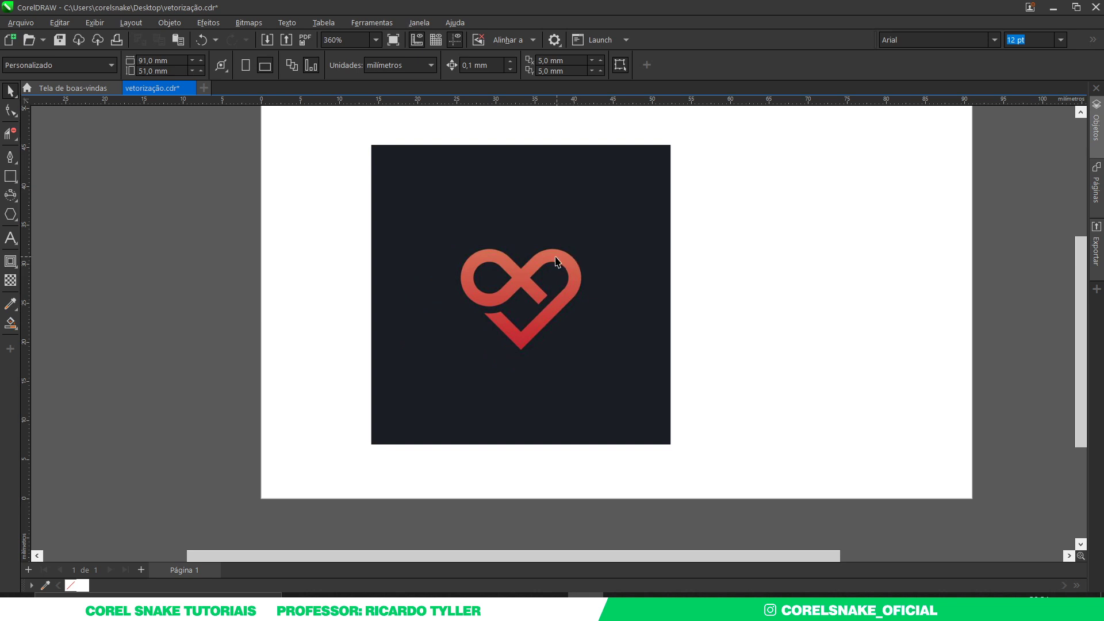
pyautogui.scroll(1, 523, 268)
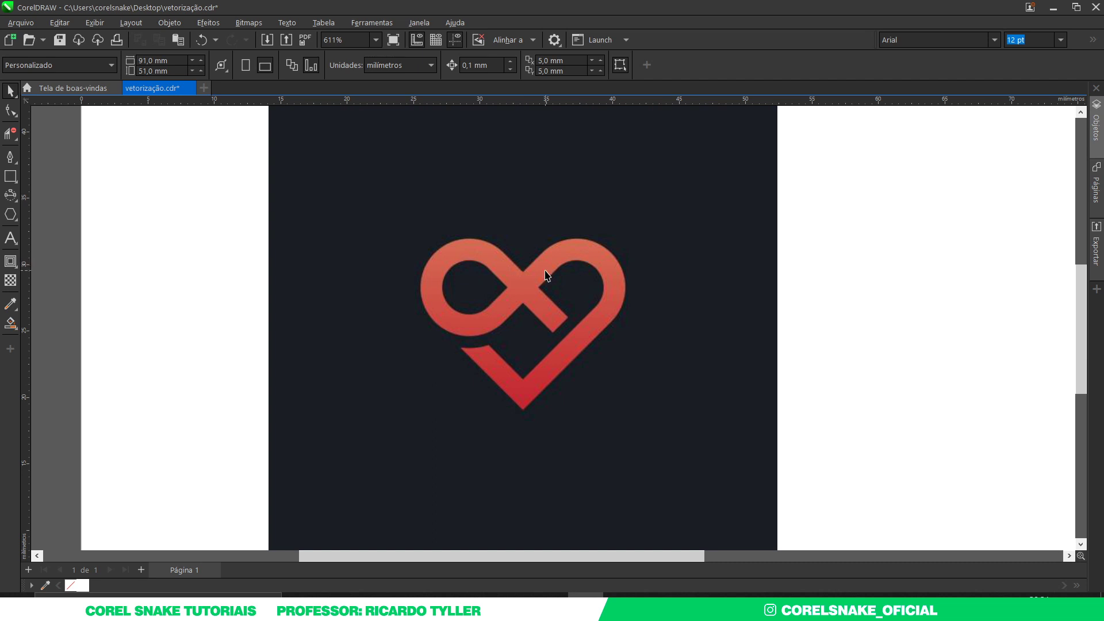
pyautogui.scroll(1, 584, 357)
pyautogui.scroll(1, 538, 326)
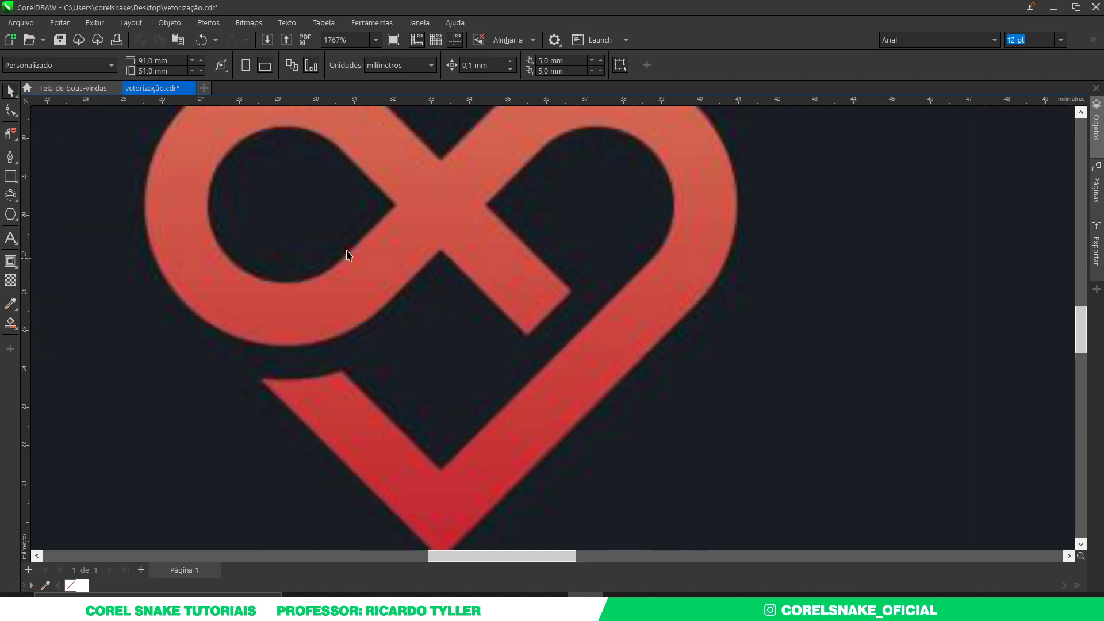
pyautogui.scroll(-1, 482, 295)
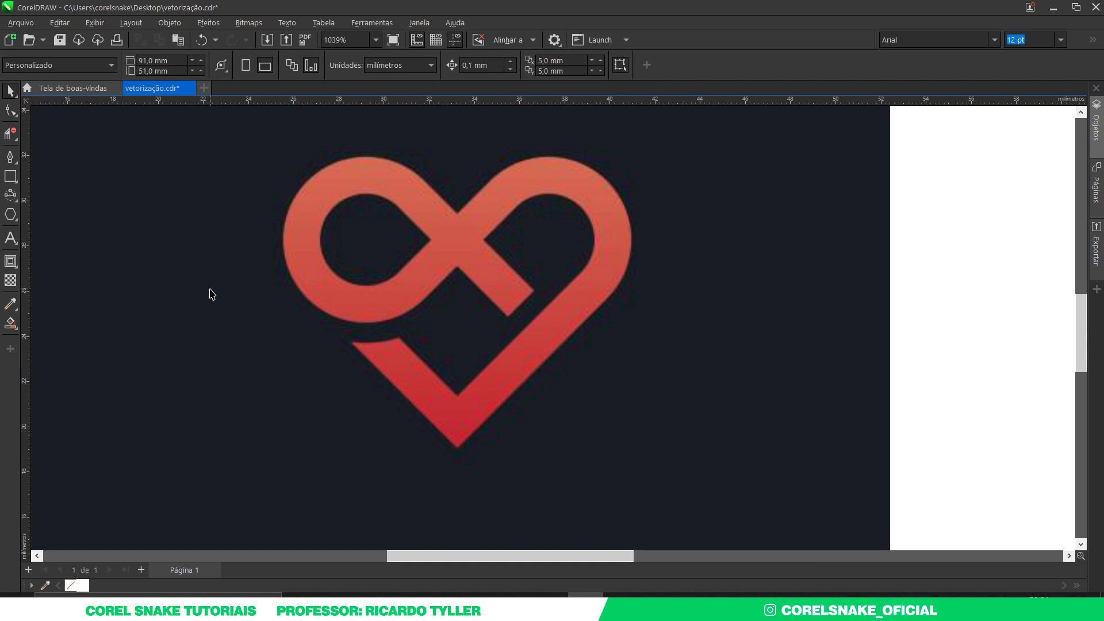
# Draw a 3-point rectangle from the infinity crossing along the diagonal band, extending up-right.
pyautogui.click(13, 197)
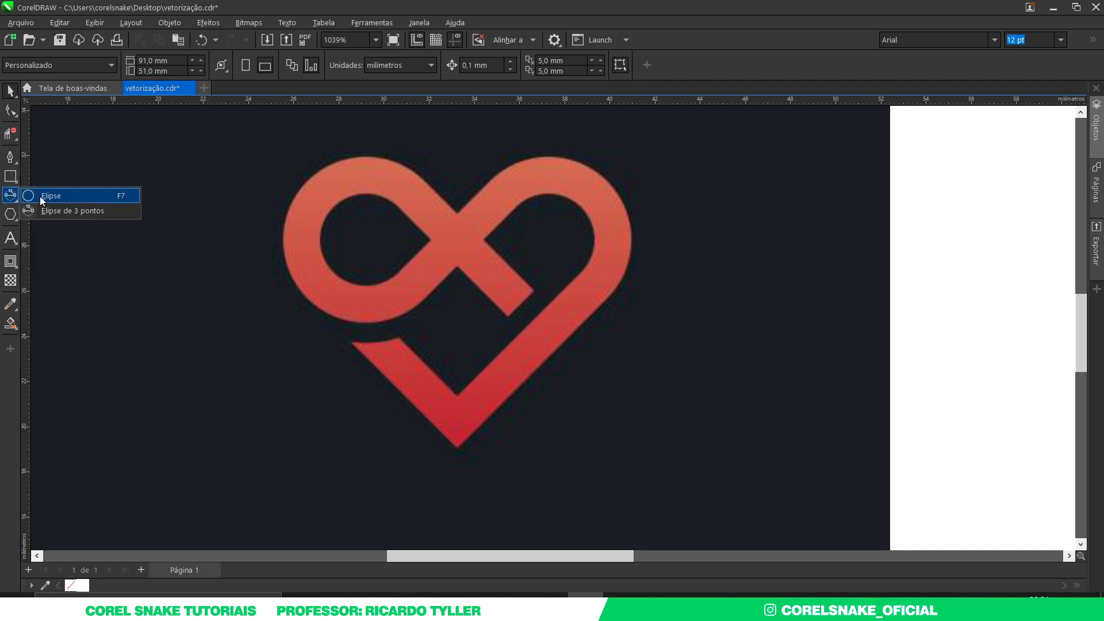
pyautogui.click(23, 196)
pyautogui.click(14, 217)
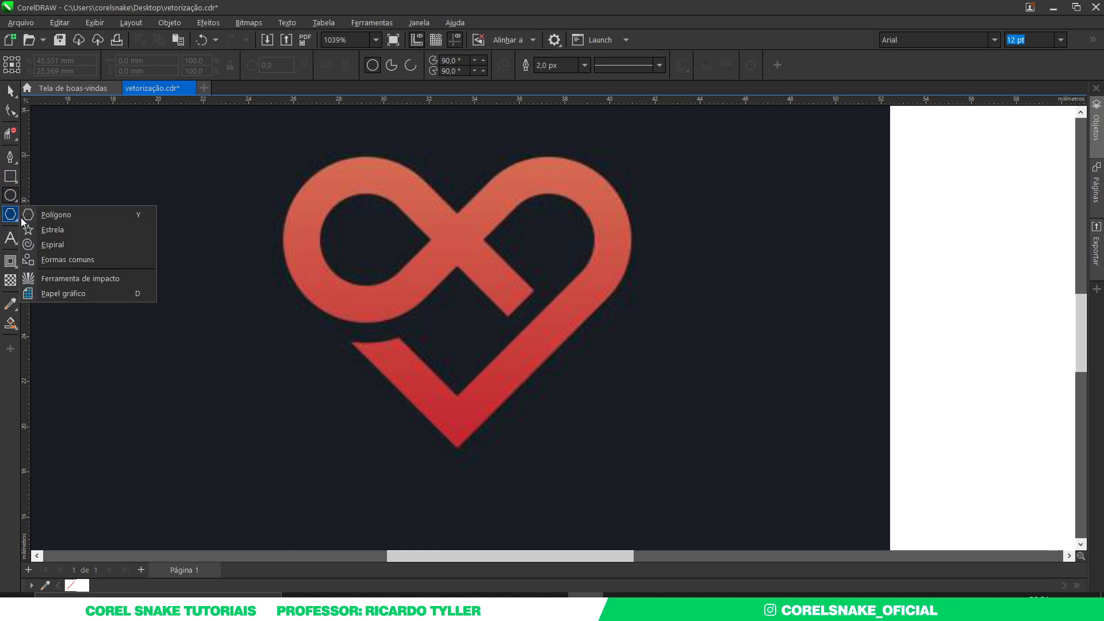
pyautogui.moveTo(10, 176)
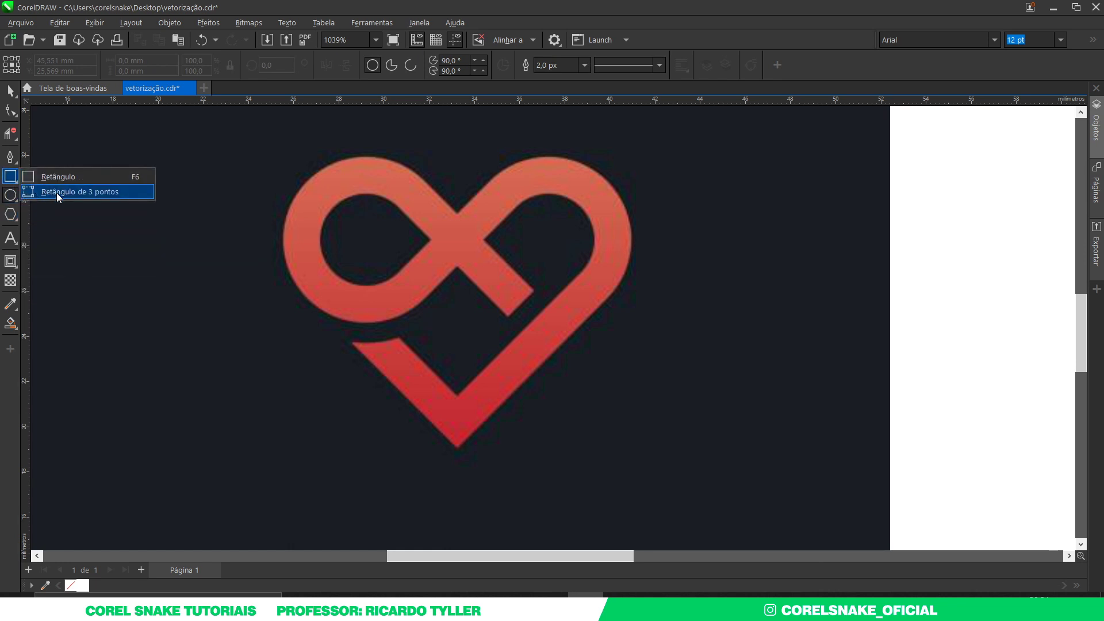
pyautogui.click(116, 194)
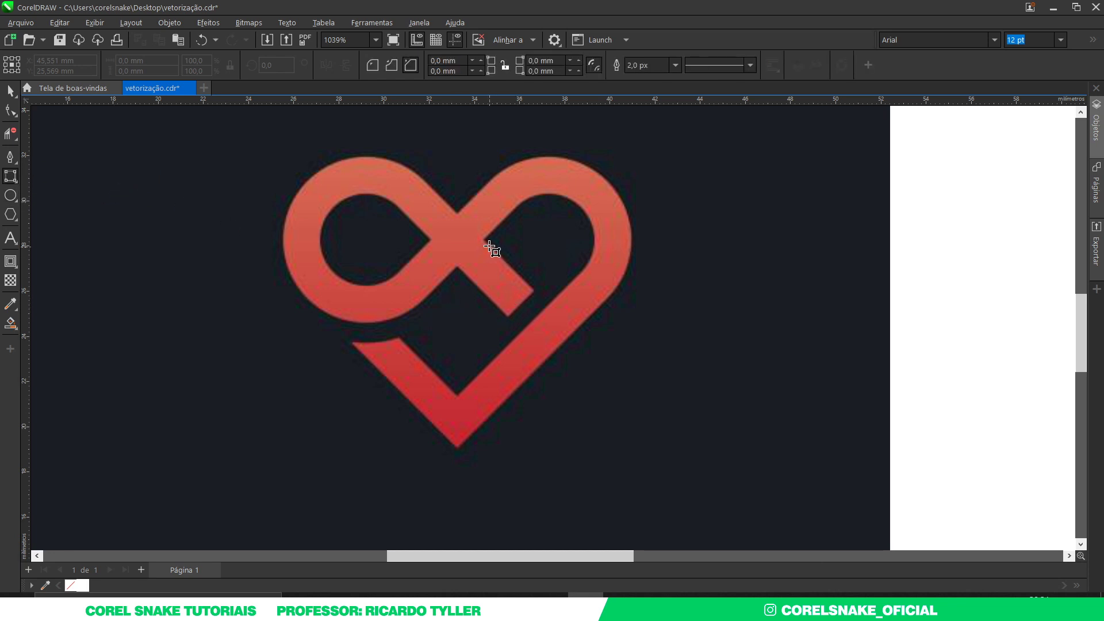
pyautogui.scroll(2, 490, 245)
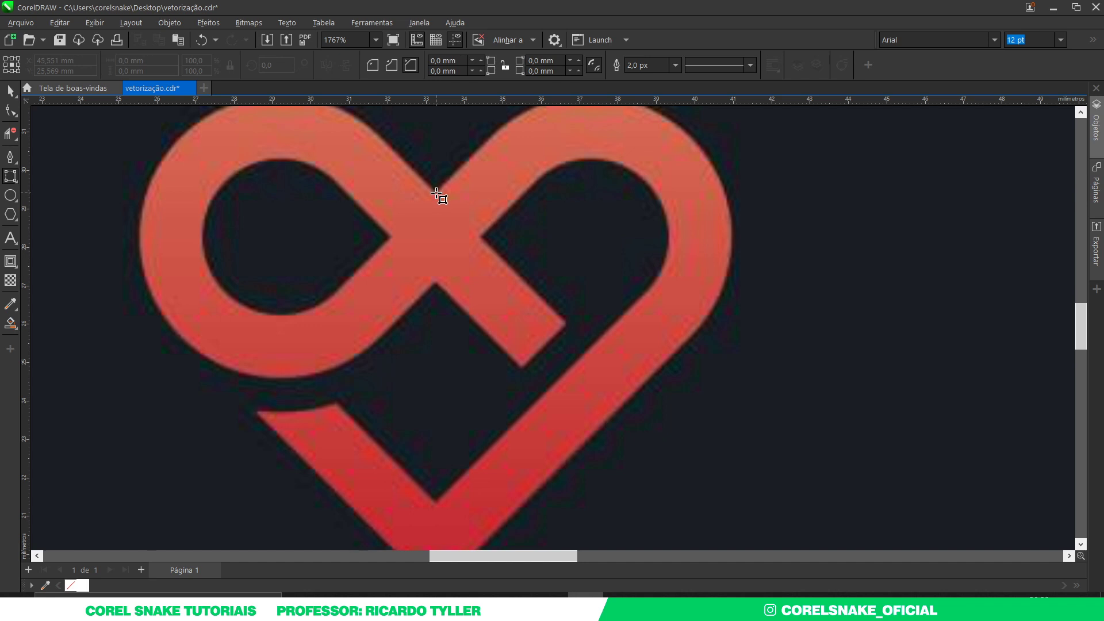
pyautogui.moveTo(437, 192); pyautogui.dragTo(635, 389)
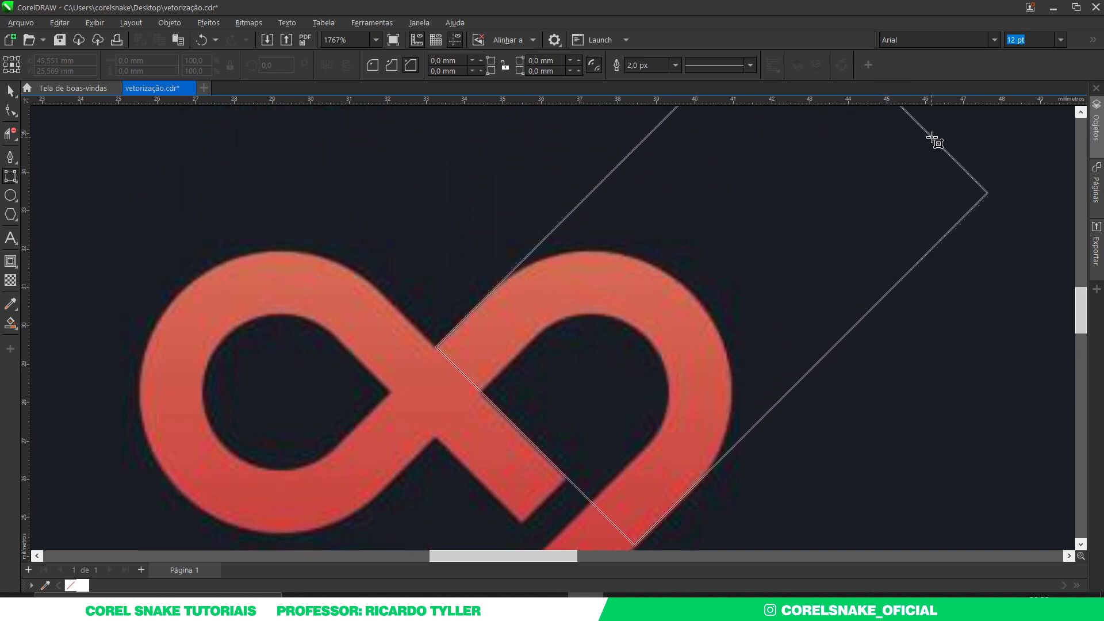
pyautogui.click(933, 140)
pyautogui.scroll(-2, 480, 375)
pyautogui.scroll(-2, 488, 406)
# Give the rectangle a white outline and move it down over the heart.
pyautogui.scroll(-2, 485, 439)
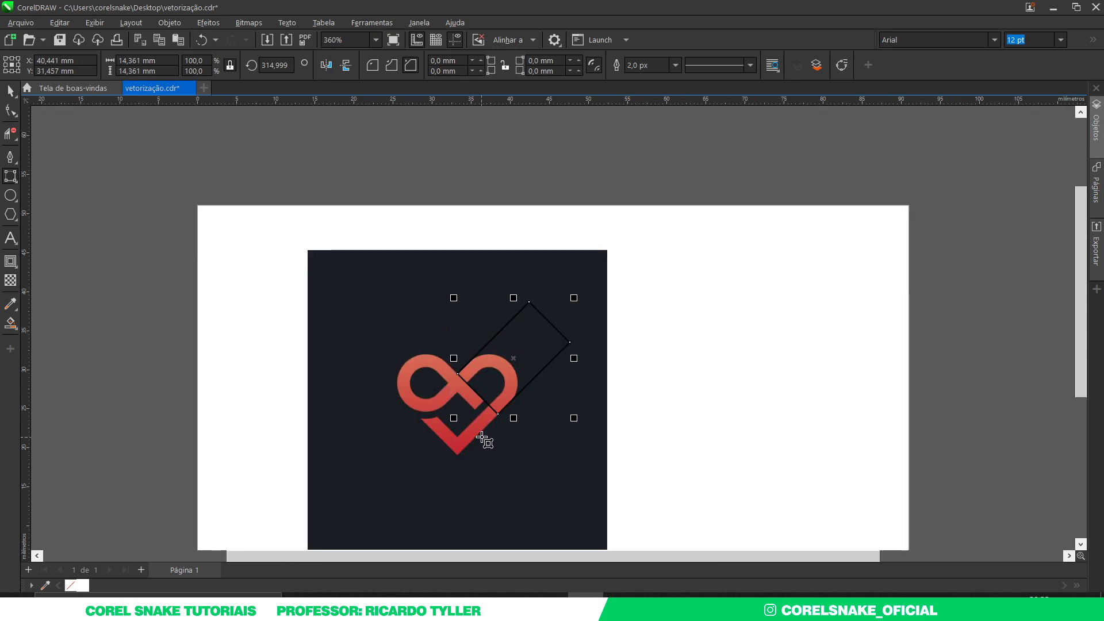
pyautogui.scroll(4, 482, 437)
pyautogui.click(10, 91)
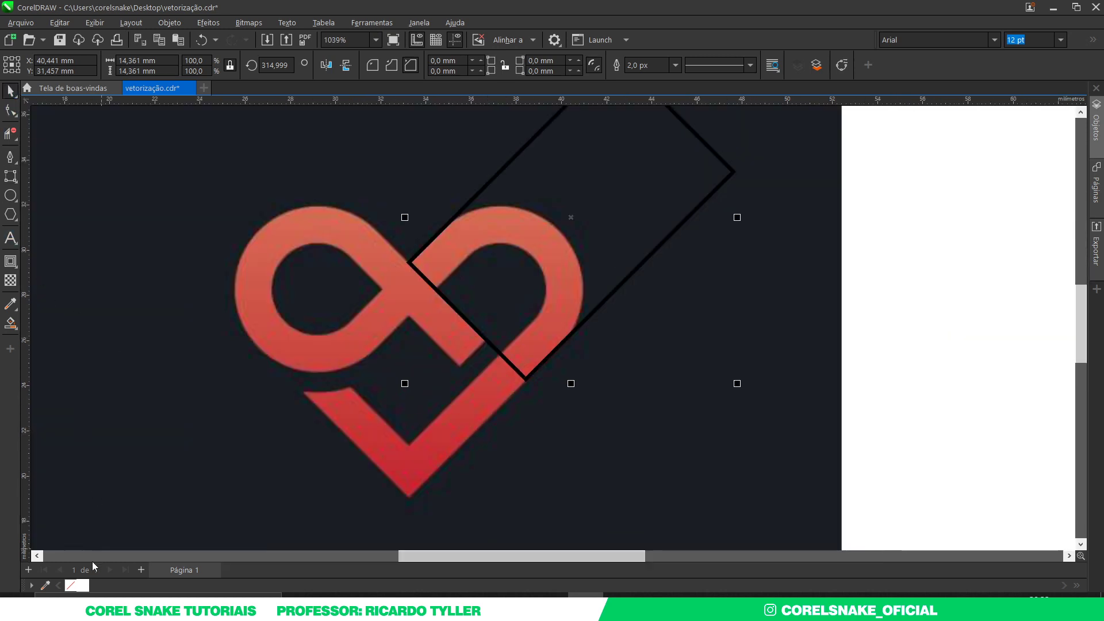
pyautogui.rightClick(82, 585)
pyautogui.scroll(-3, 374, 406)
pyautogui.scroll(3, 374, 407)
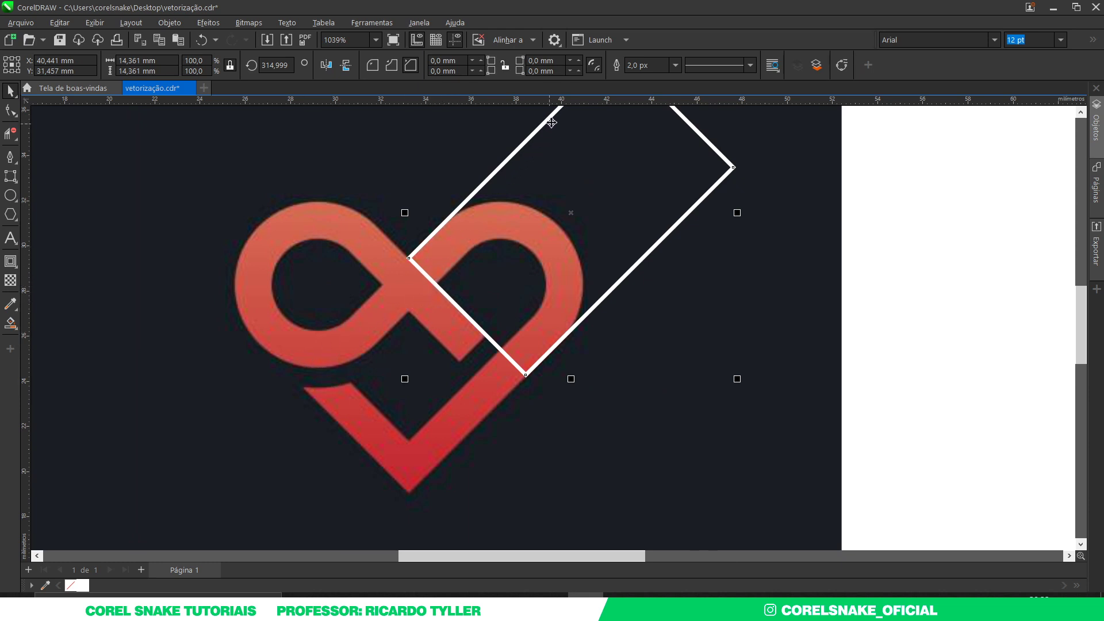
pyautogui.moveTo(557, 109)
pyautogui.mouseDown()
pyautogui.moveTo(550, 190)
pyautogui.moveTo(433, 234)
pyautogui.mouseUp()
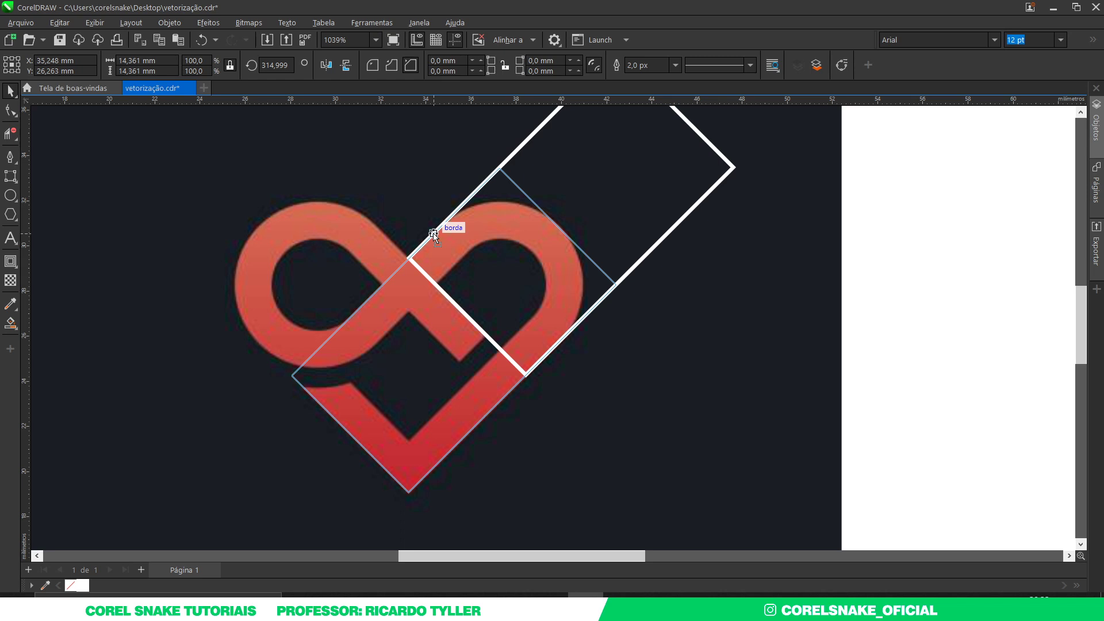
# Drop a copy of the rectangle lower-left and delete the leftover upper-right rectangle.
pyautogui.moveTo(433, 234); pyautogui.dragTo(434, 234)
pyautogui.click(633, 196)
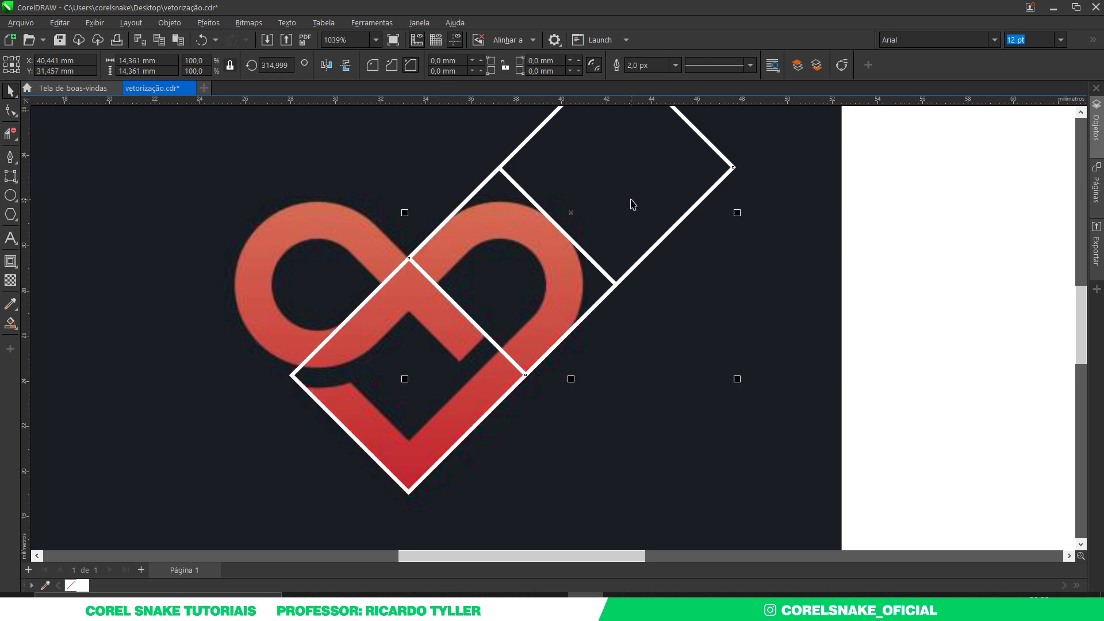
pyautogui.press('Delete')
pyautogui.scroll(3, 567, 239)
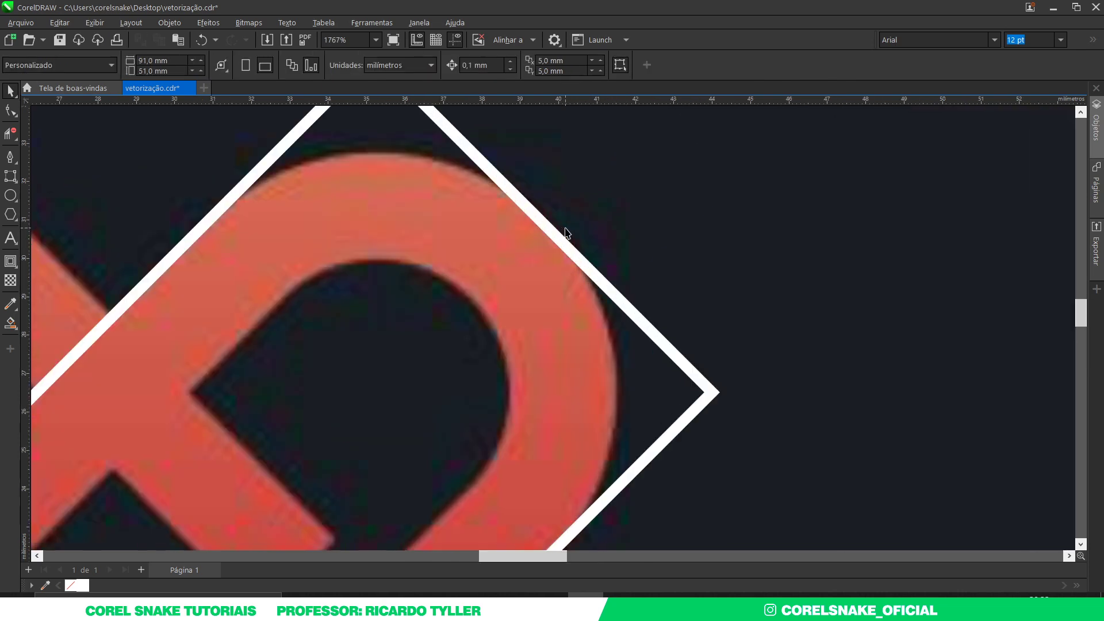
pyautogui.scroll(-3, 563, 242)
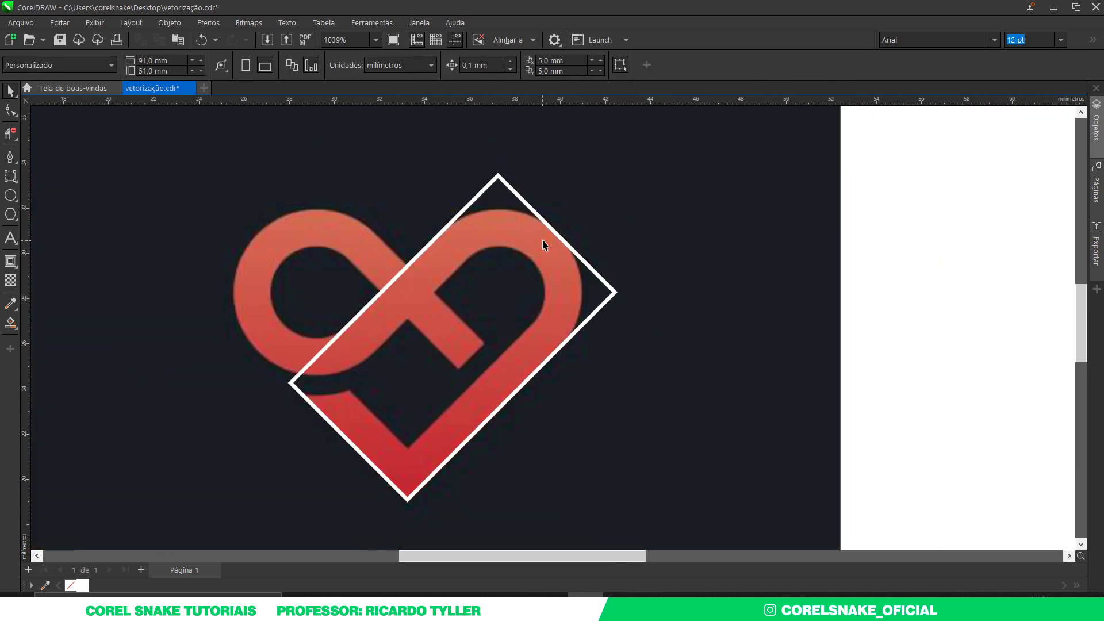
# Chamfer the rotated square's top and right corners and make them rounded.
pyautogui.click(545, 236)
pyautogui.scroll(2, 545, 235)
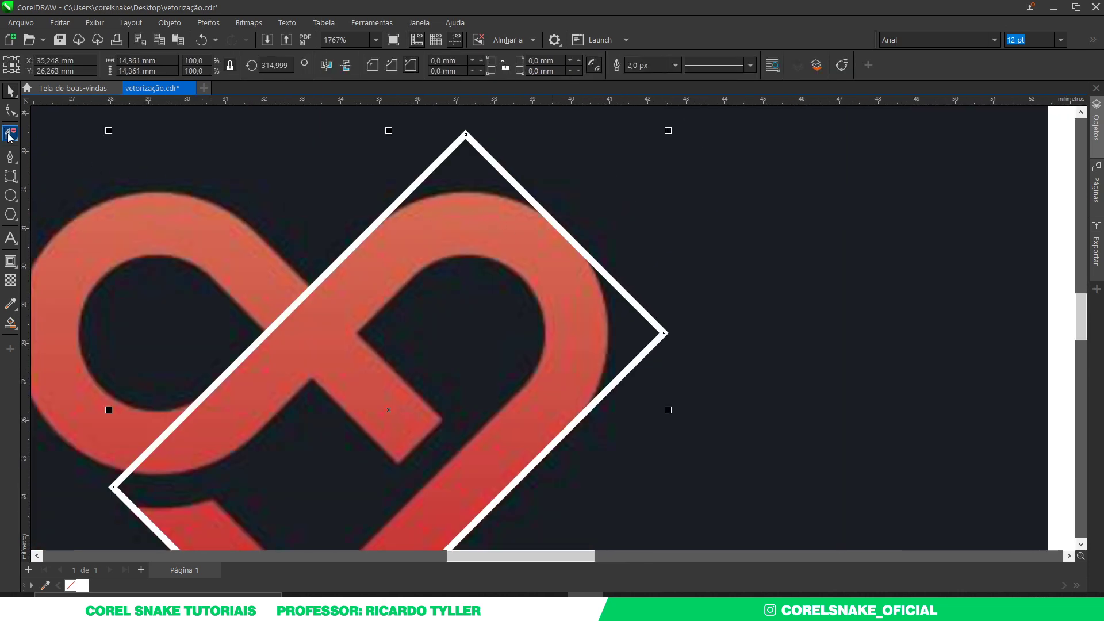
pyautogui.click(11, 110)
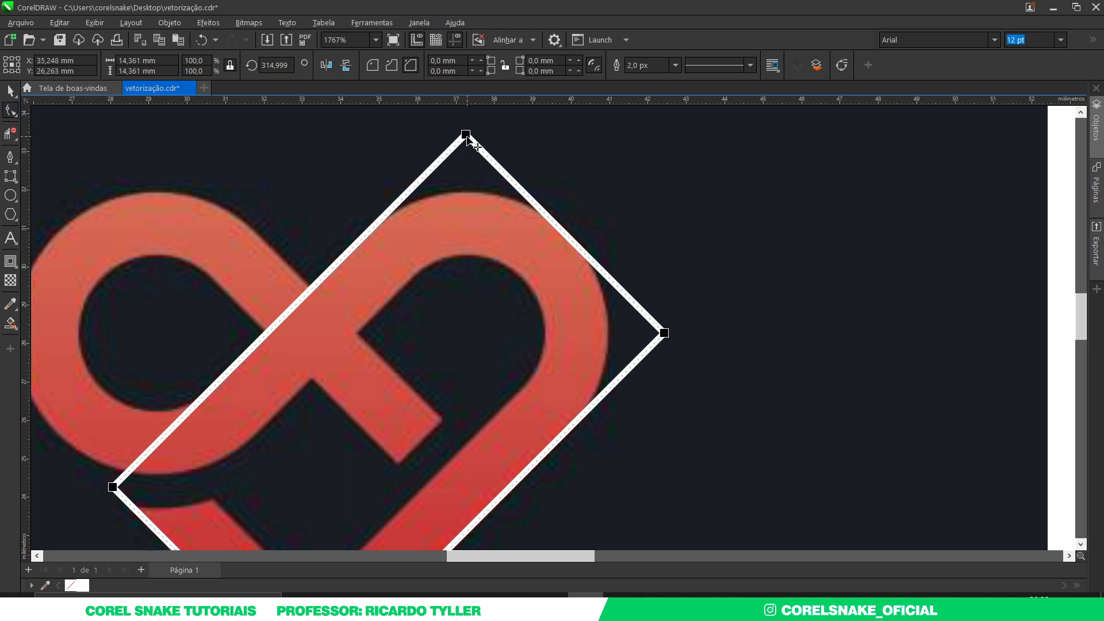
pyautogui.moveTo(466, 136); pyautogui.dragTo(480, 295)
pyautogui.moveTo(664, 333); pyautogui.dragTo(476, 436)
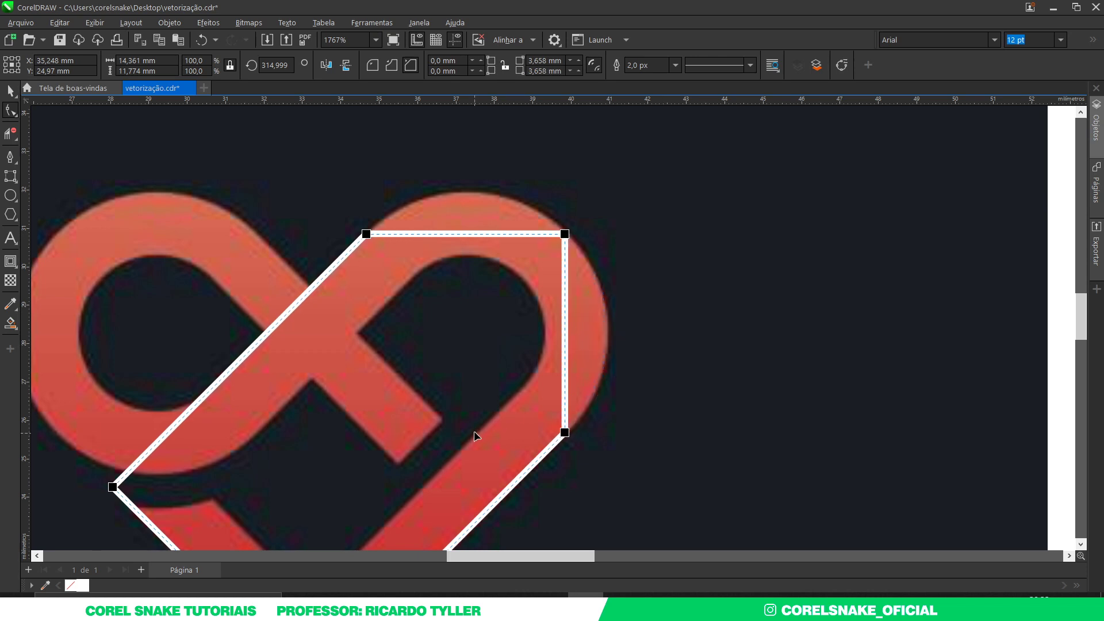
pyautogui.click(373, 65)
pyautogui.scroll(-2, 510, 247)
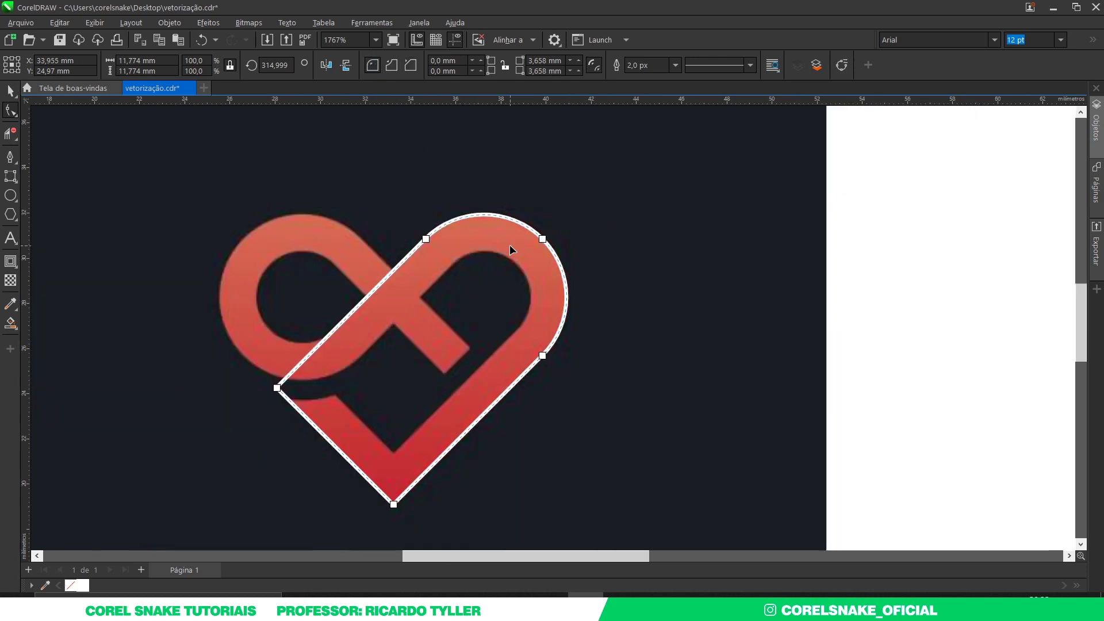
pyautogui.click(10, 91)
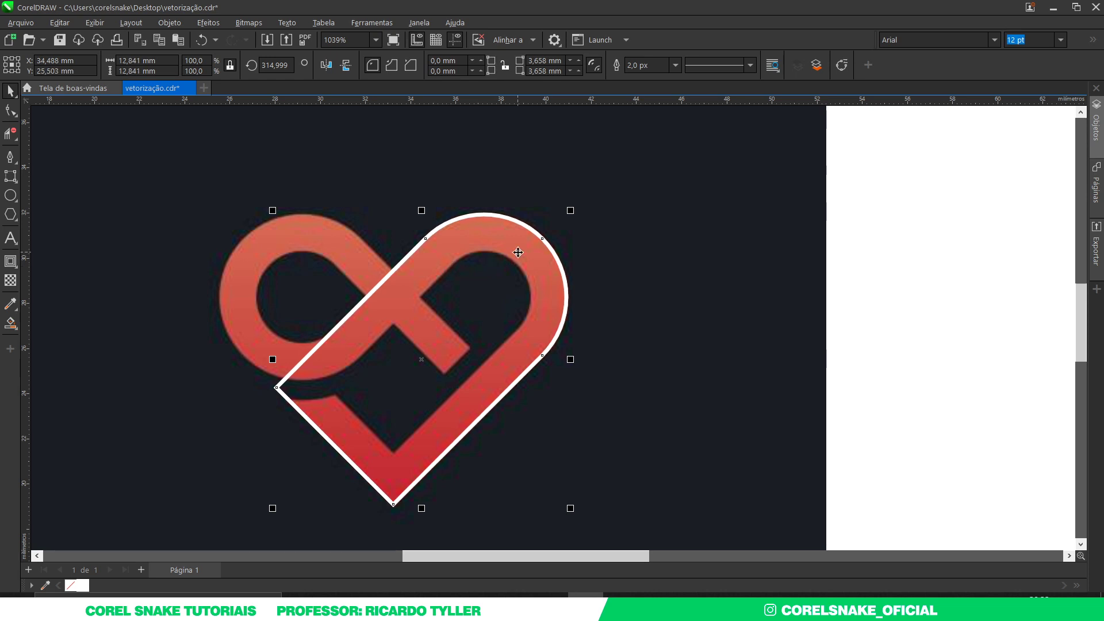
# Add an inside contour to the rounded outline, tracing the band's inner edge.
pyautogui.press('Escape')
pyautogui.click(518, 252)
pyautogui.click(10, 262)
pyautogui.scroll(3, 383, 420)
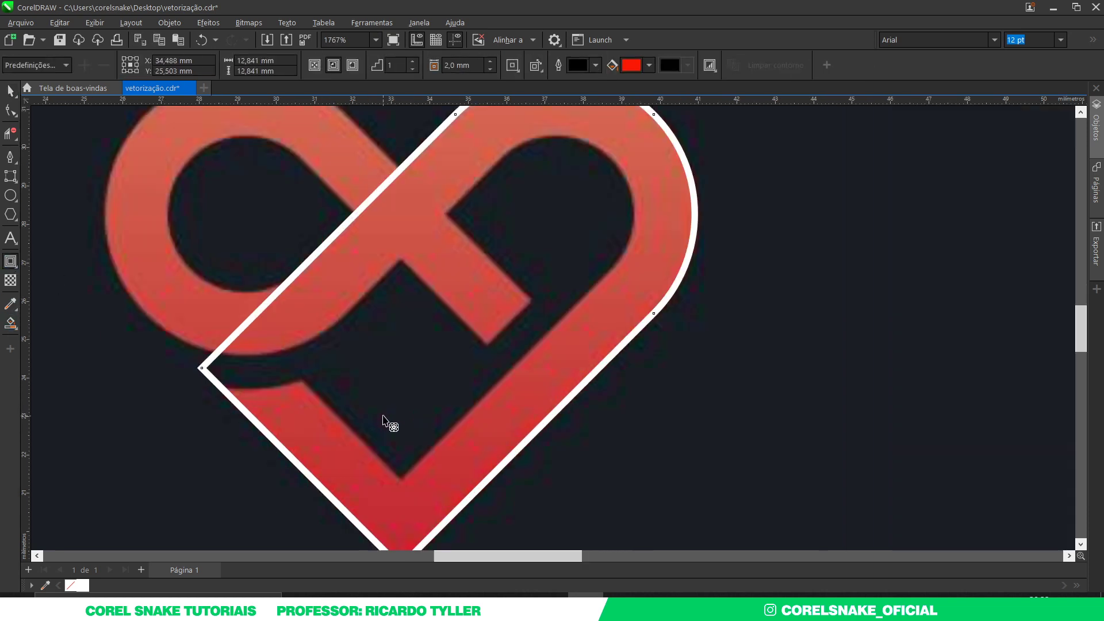
pyautogui.moveTo(344, 357); pyautogui.dragTo(515, 507)
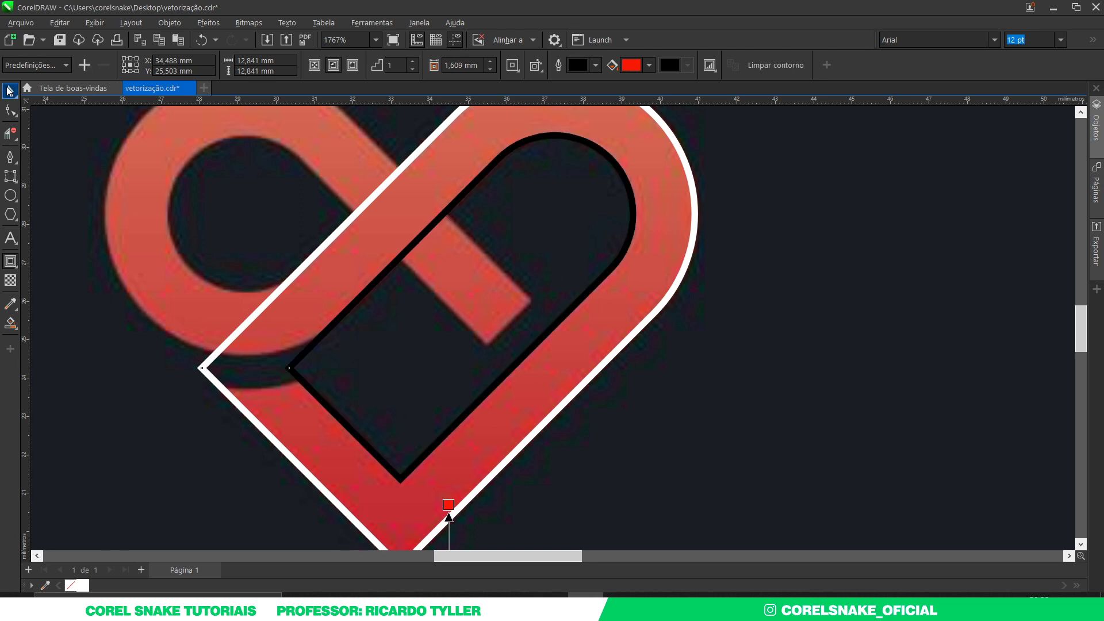
pyautogui.click(10, 91)
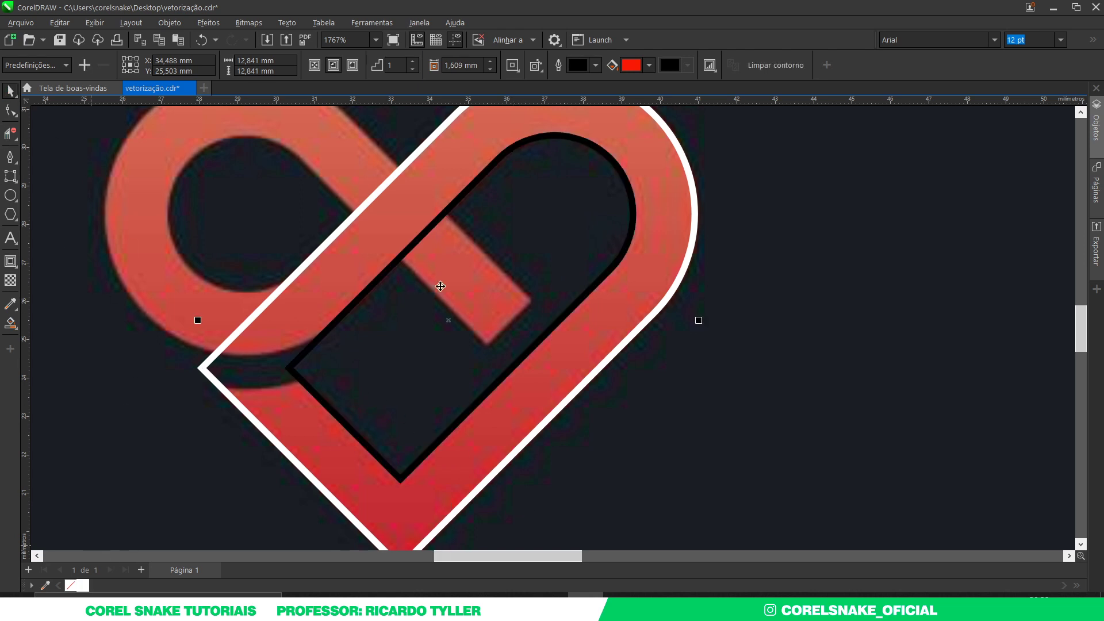
pyautogui.scroll(-2, 439, 283)
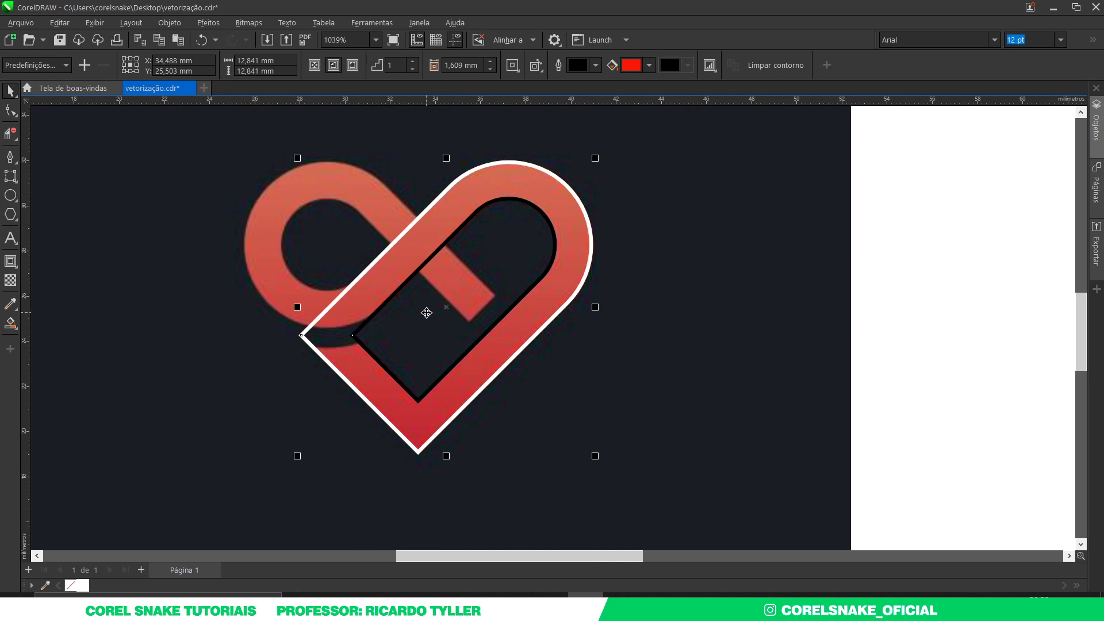
pyautogui.click(833, 299)
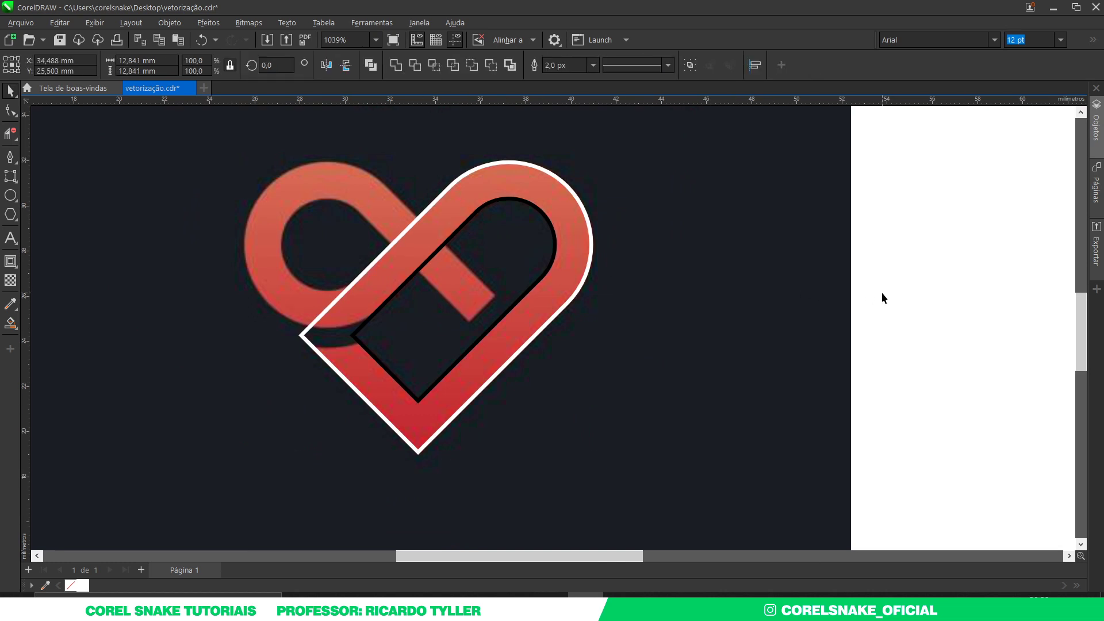
pyautogui.click(505, 303)
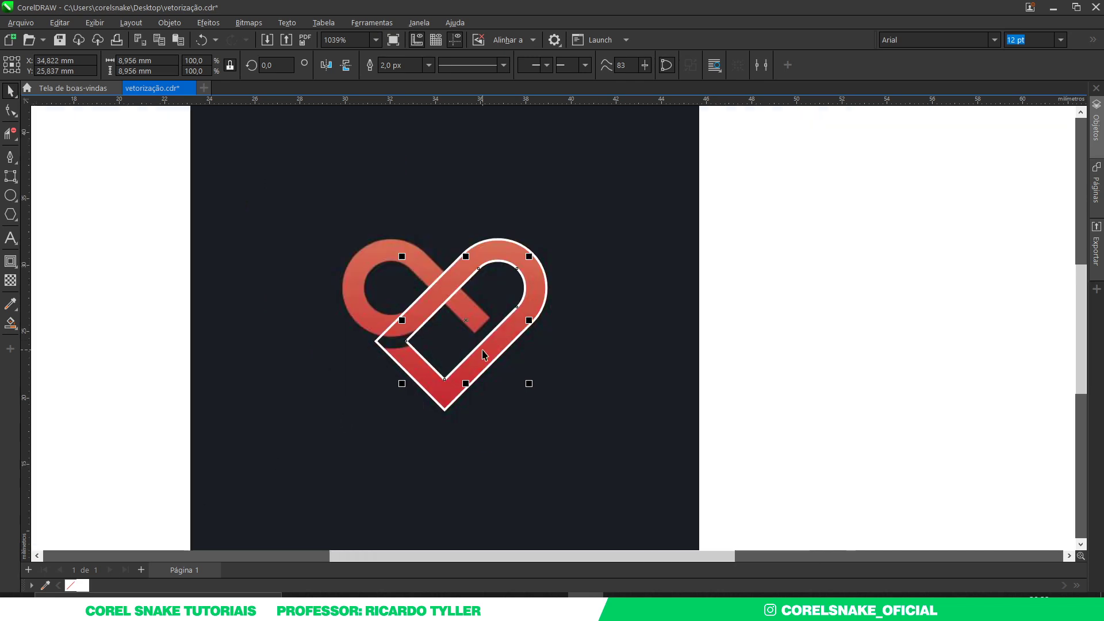
# Rotate a copy of the double outline about 45° and move it onto the left lobe.
pyautogui.moveTo(135, 181); pyautogui.dragTo(593, 442)
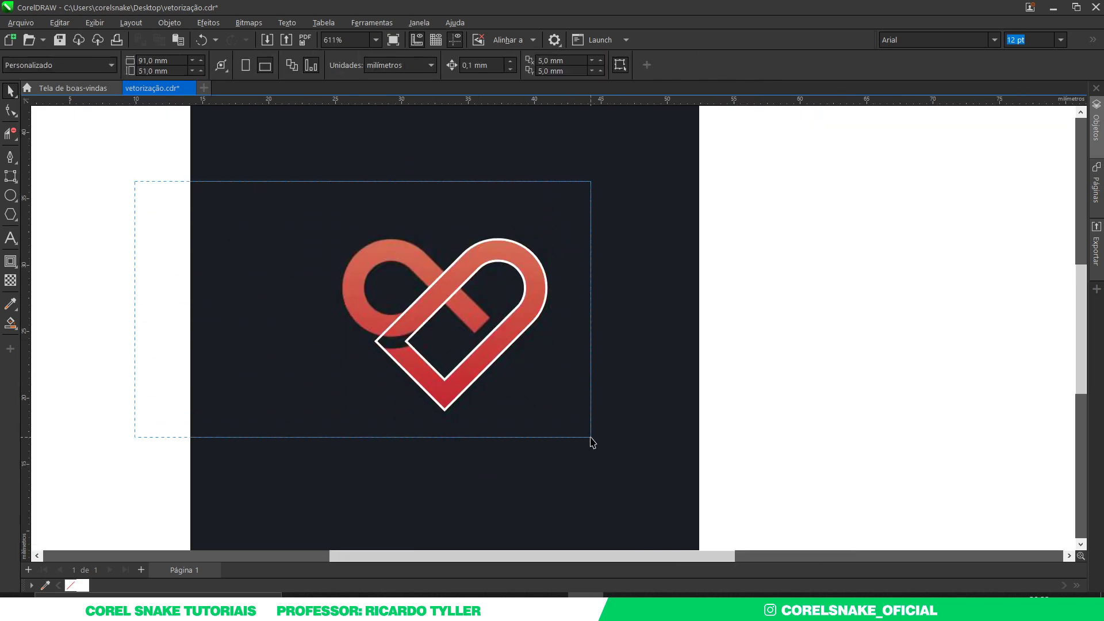
pyautogui.scroll(2, 495, 291)
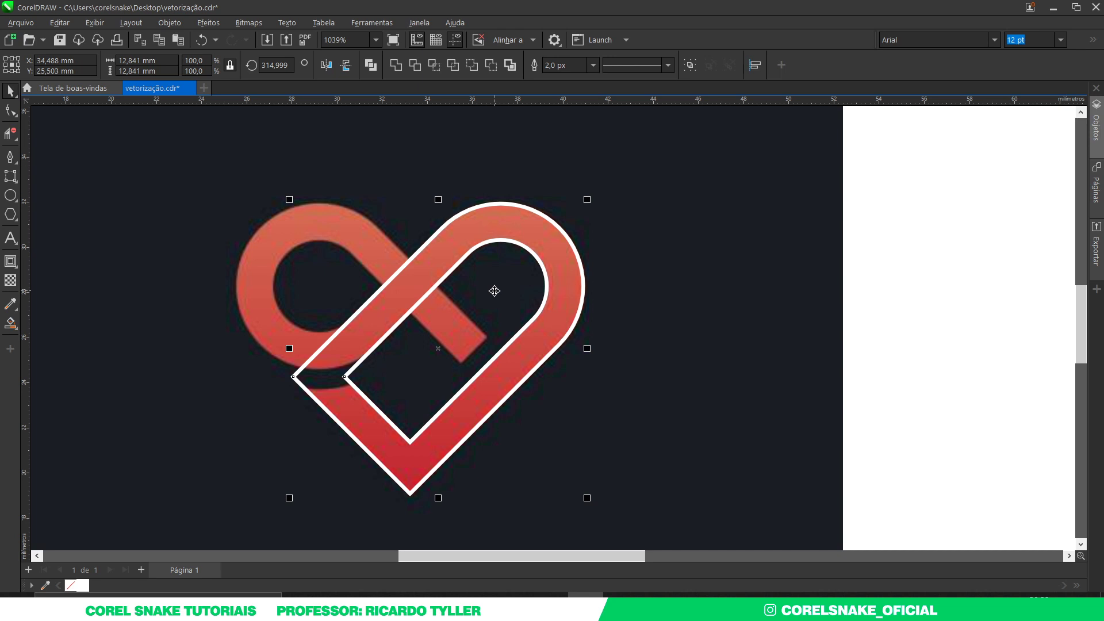
pyautogui.click(495, 291)
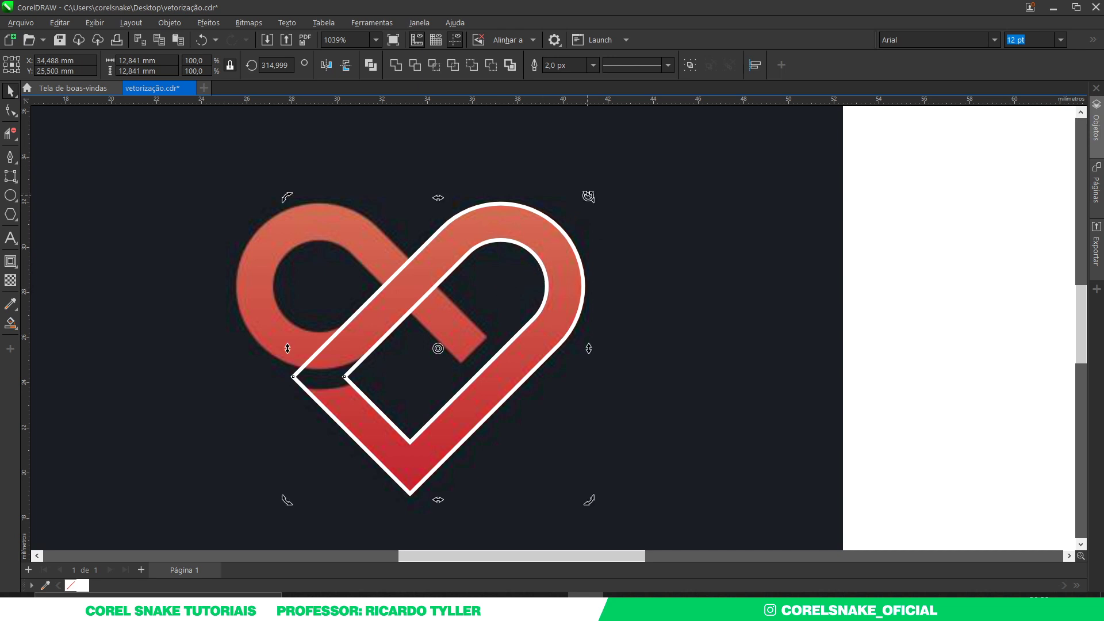
pyautogui.moveTo(588, 196); pyautogui.dragTo(308, 229)
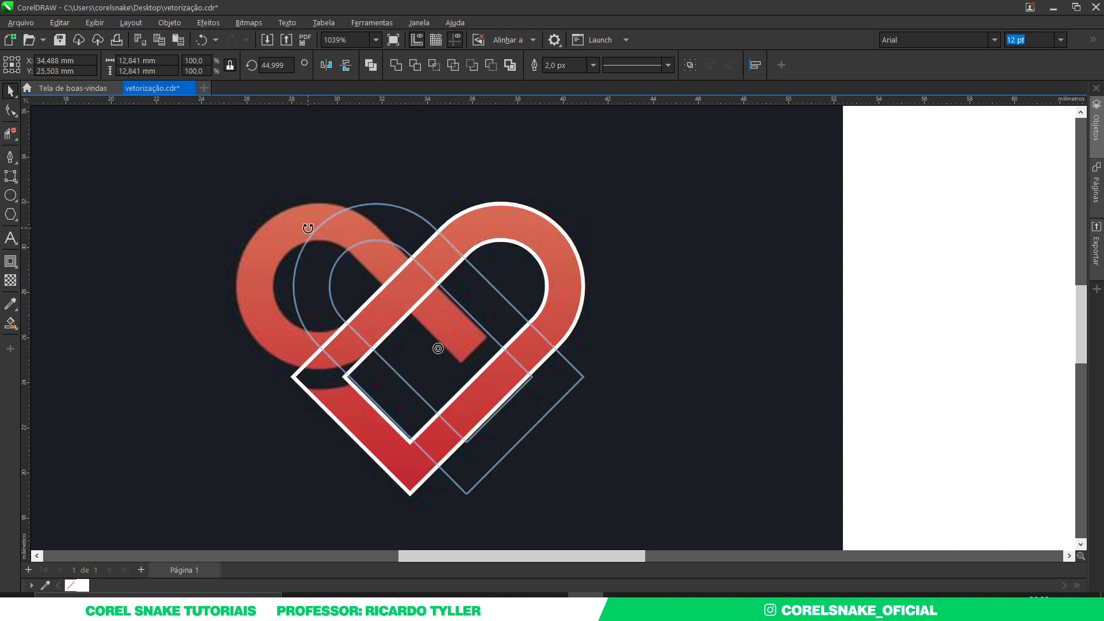
pyautogui.moveTo(308, 228); pyautogui.dragTo(308, 229)
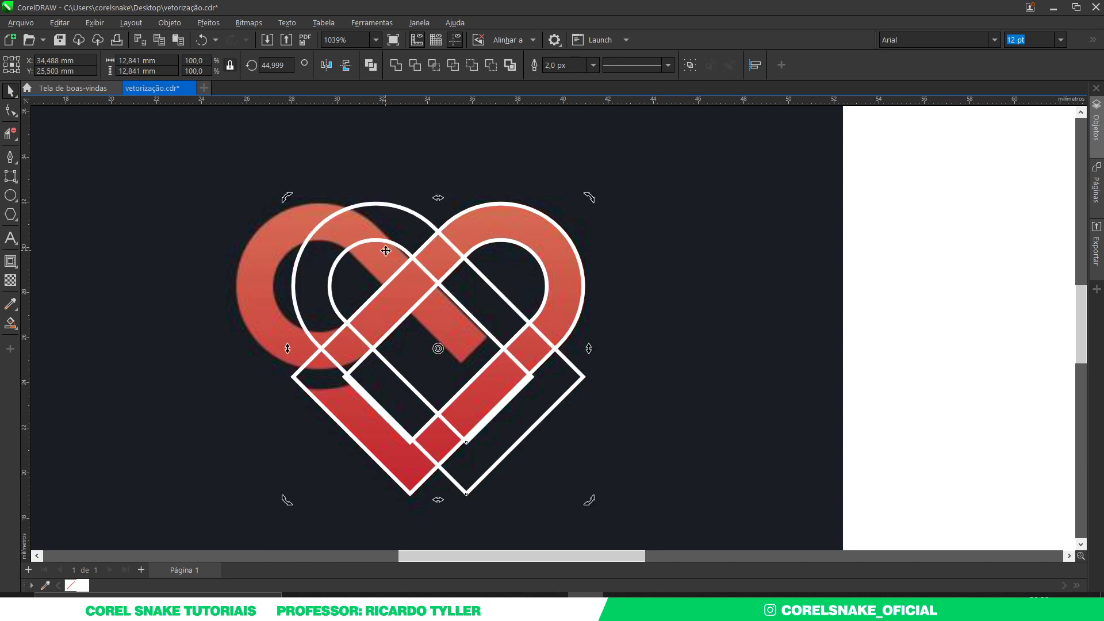
pyautogui.scroll(2, 325, 227)
pyautogui.scroll(-2, 326, 229)
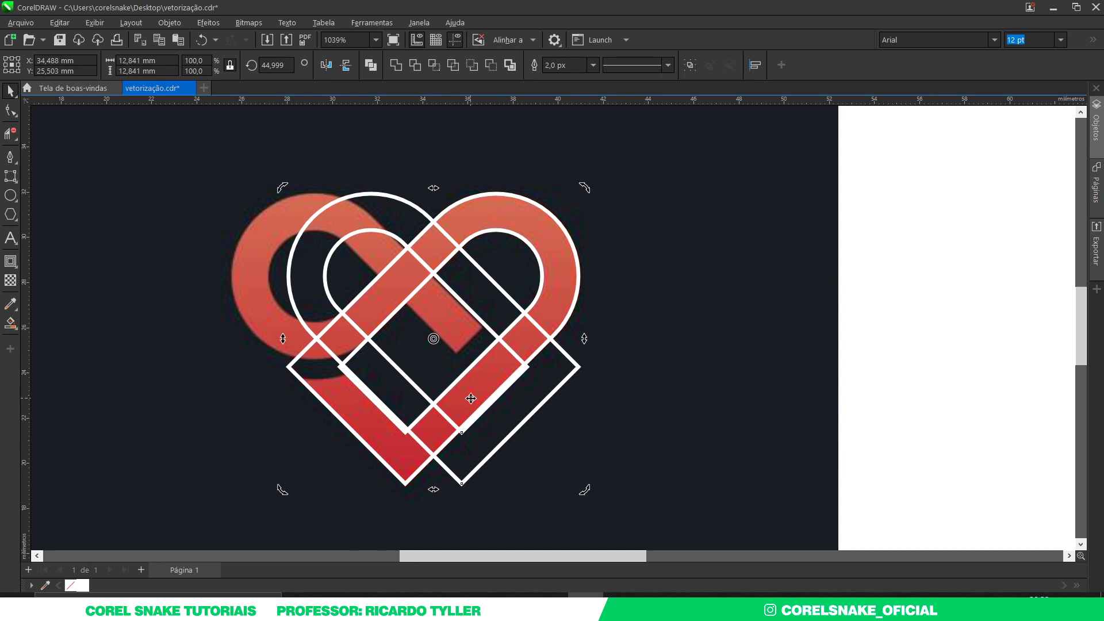
pyautogui.click(505, 443)
pyautogui.moveTo(500, 446)
pyautogui.mouseDown()
pyautogui.moveTo(450, 496)
pyautogui.moveTo(405, 485)
pyautogui.mouseUp()
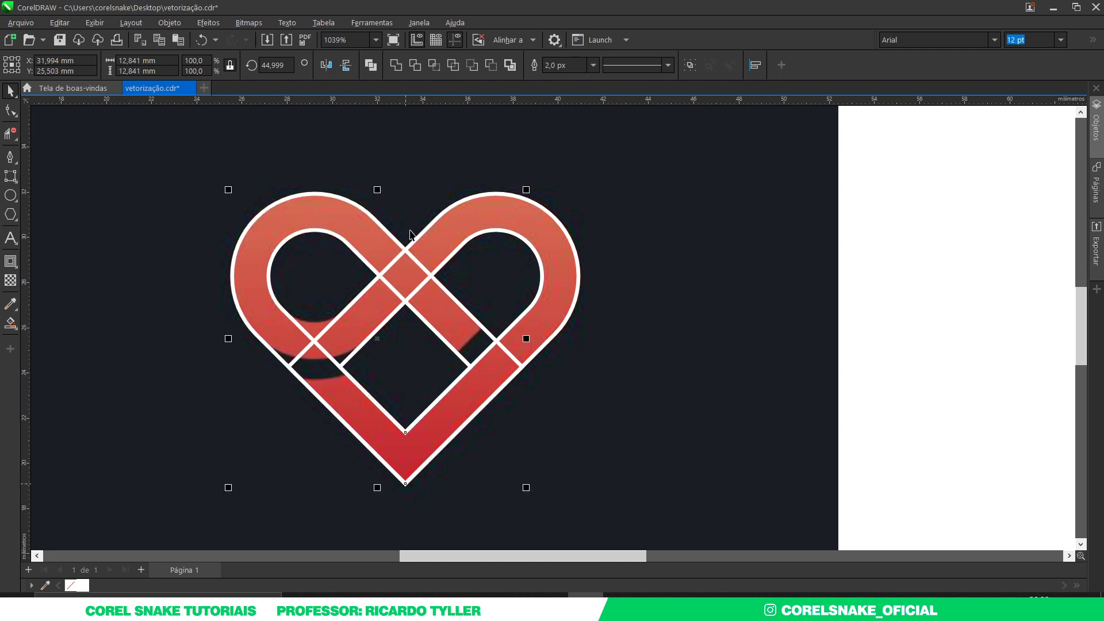
pyautogui.scroll(-2, 395, 324)
pyautogui.click(138, 280)
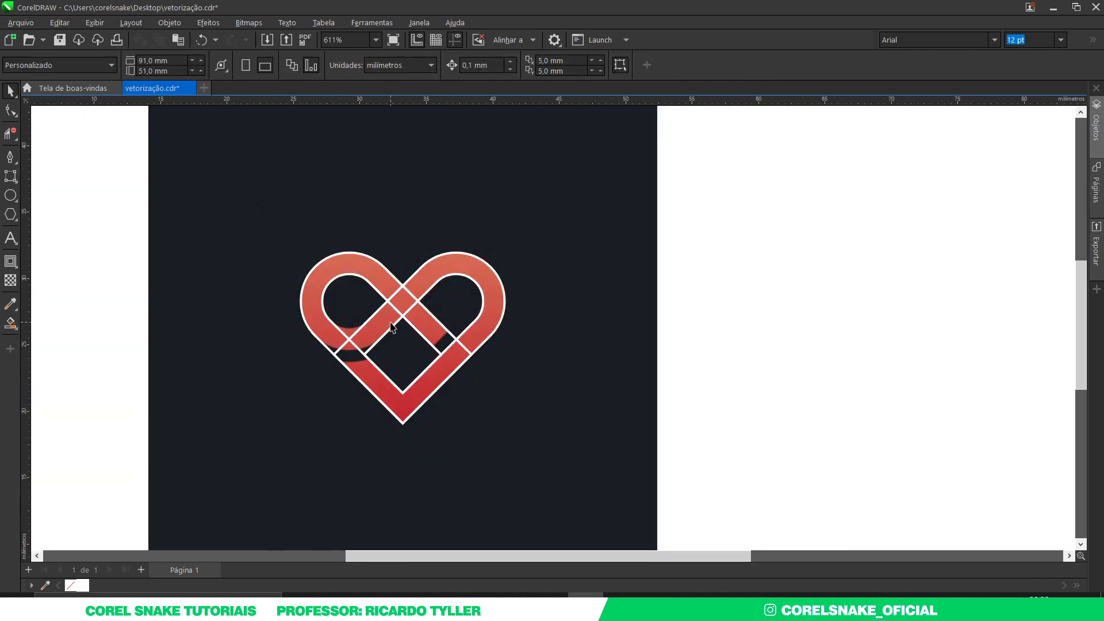
pyautogui.scroll(2, 410, 322)
pyautogui.scroll(1, 411, 320)
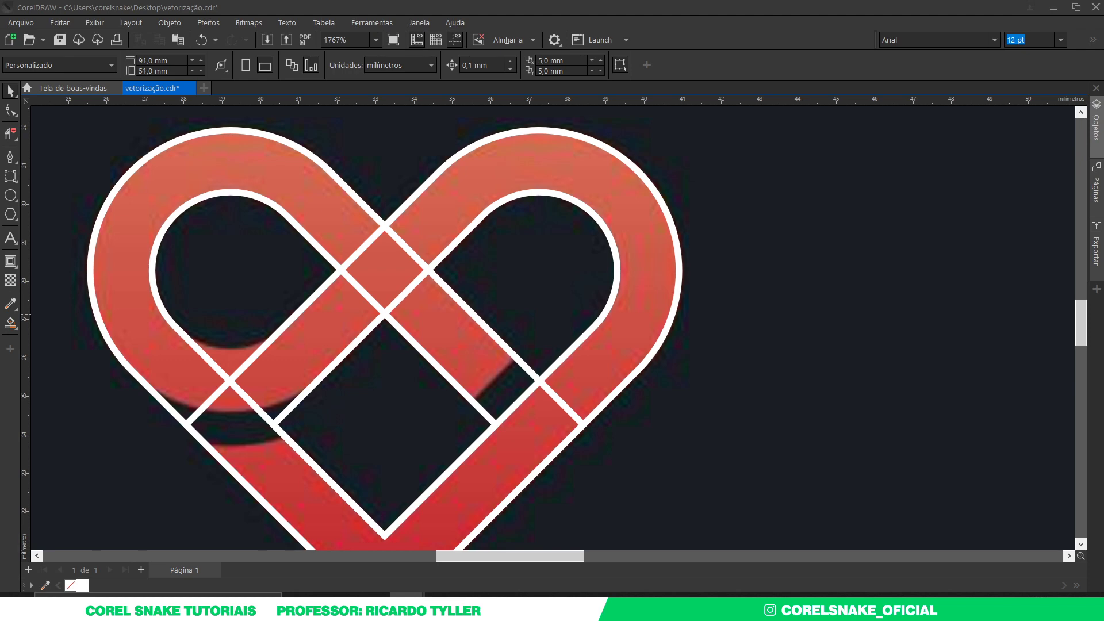
pyautogui.scroll(-1, 627, 291)
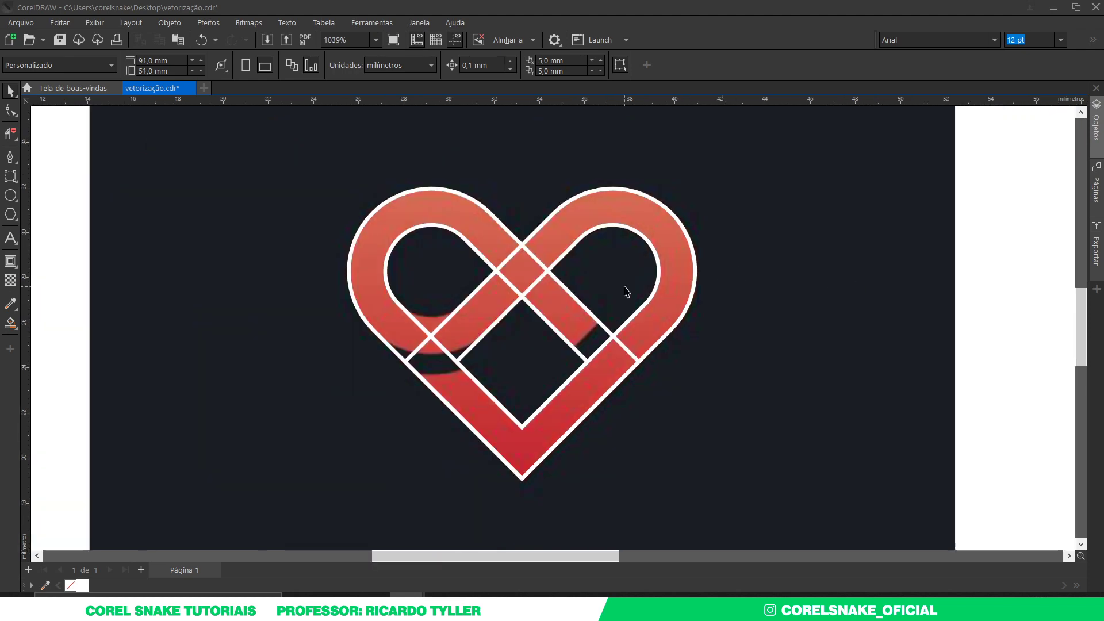
pyautogui.scroll(1, 457, 246)
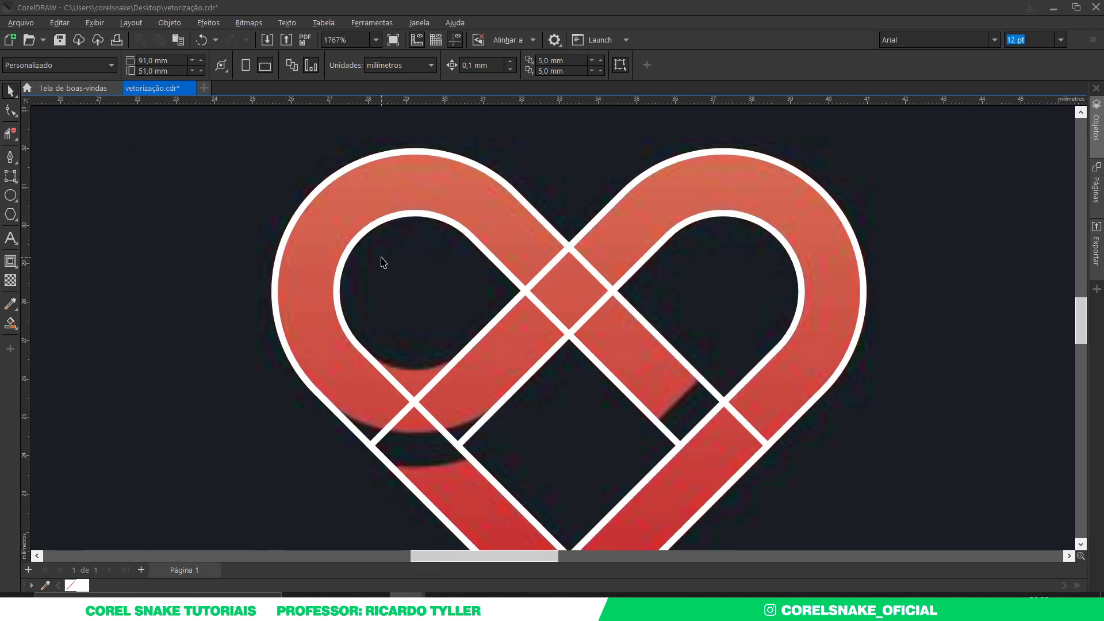
pyautogui.scroll(-1, 321, 245)
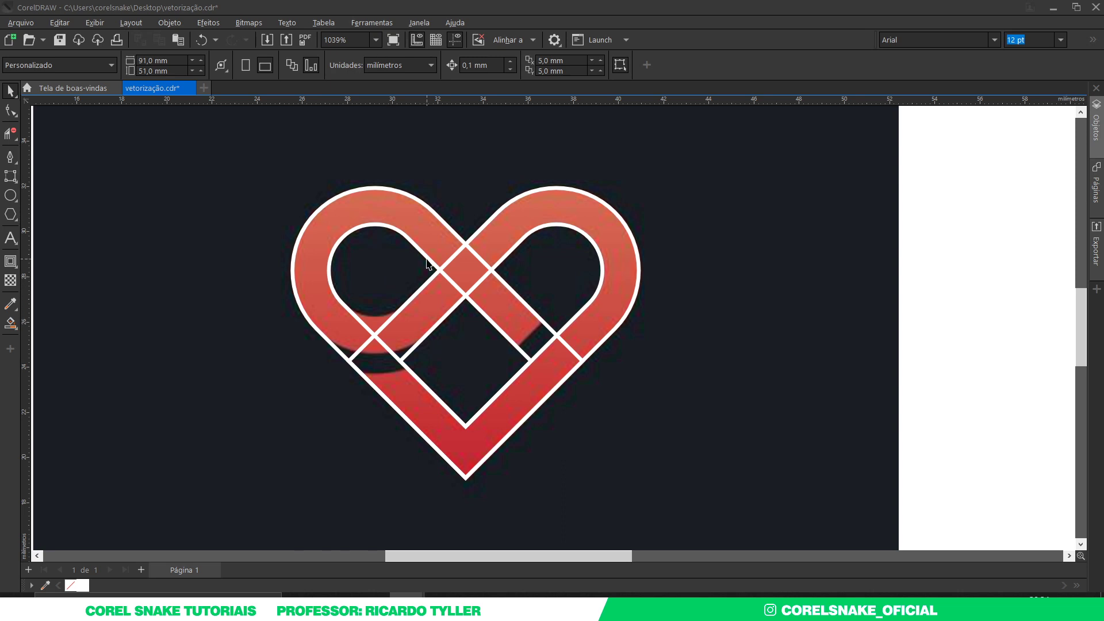
pyautogui.scroll(2, 381, 218)
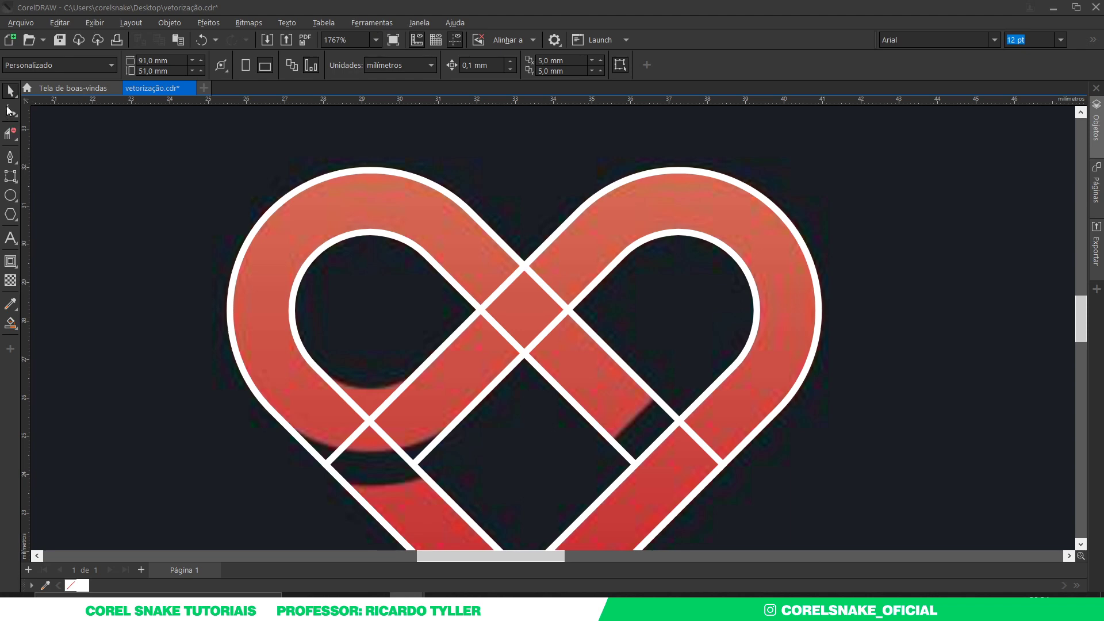
pyautogui.click(9, 110)
pyautogui.click(346, 242)
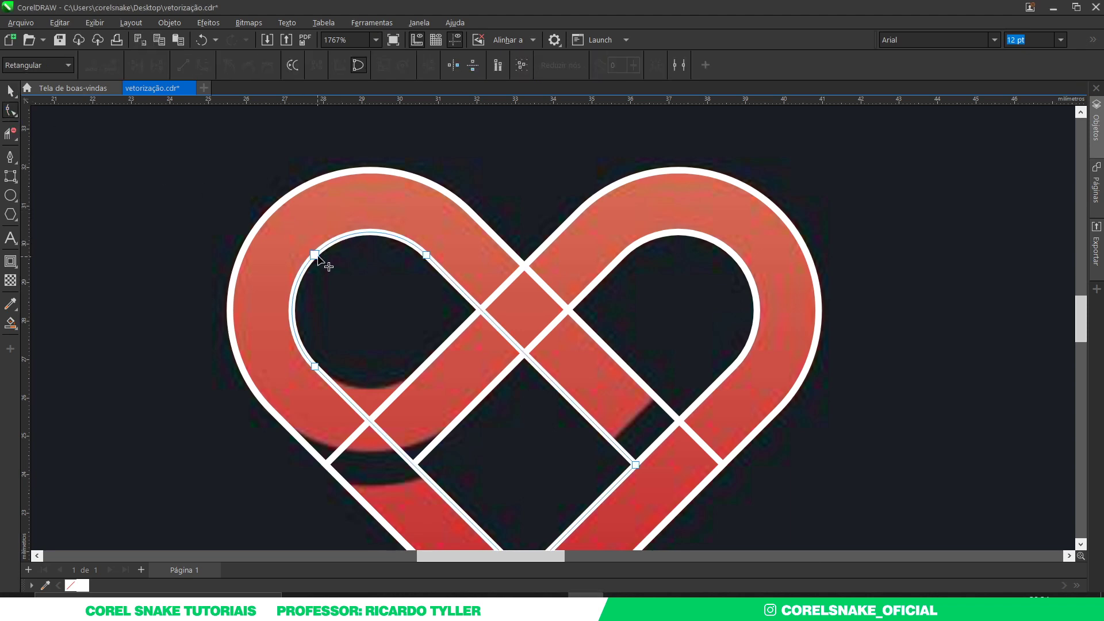
pyautogui.click(426, 255)
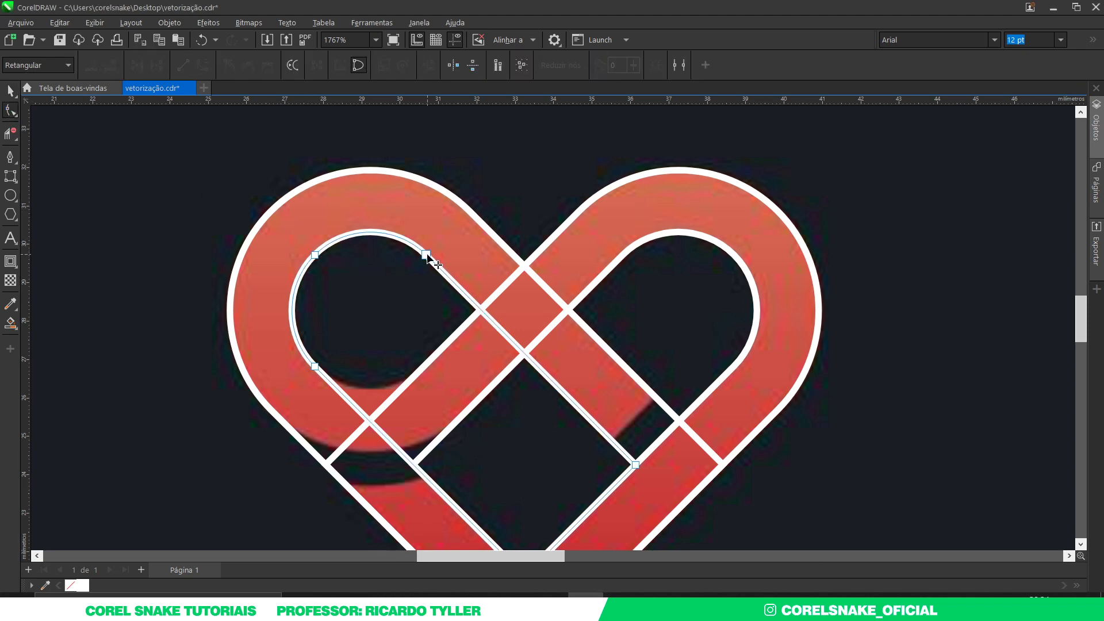
pyautogui.click(449, 195)
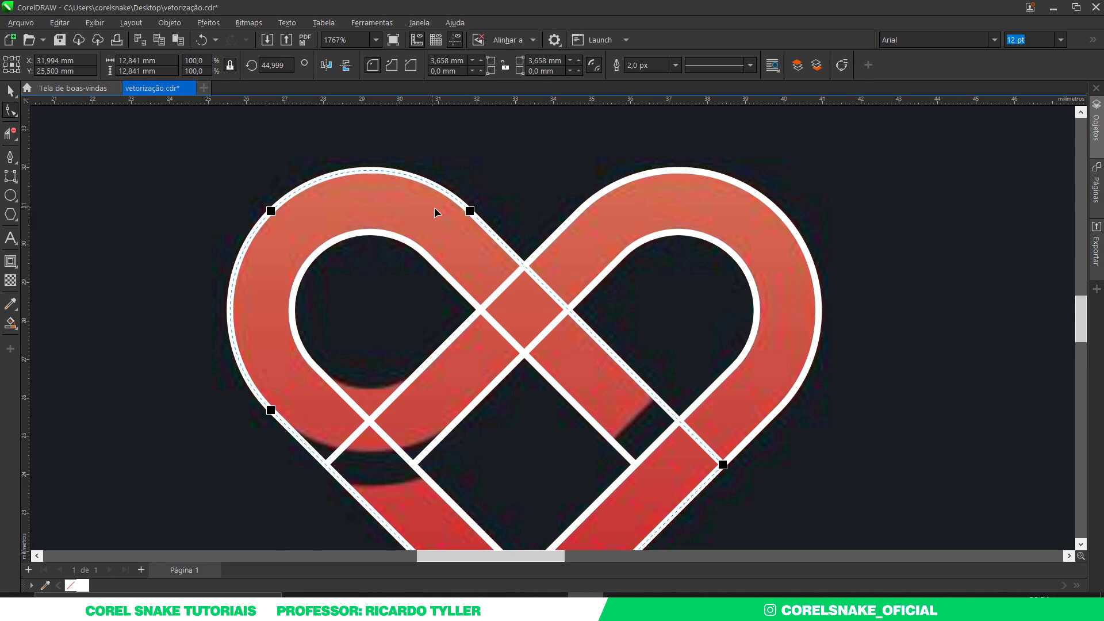
pyautogui.click(348, 239)
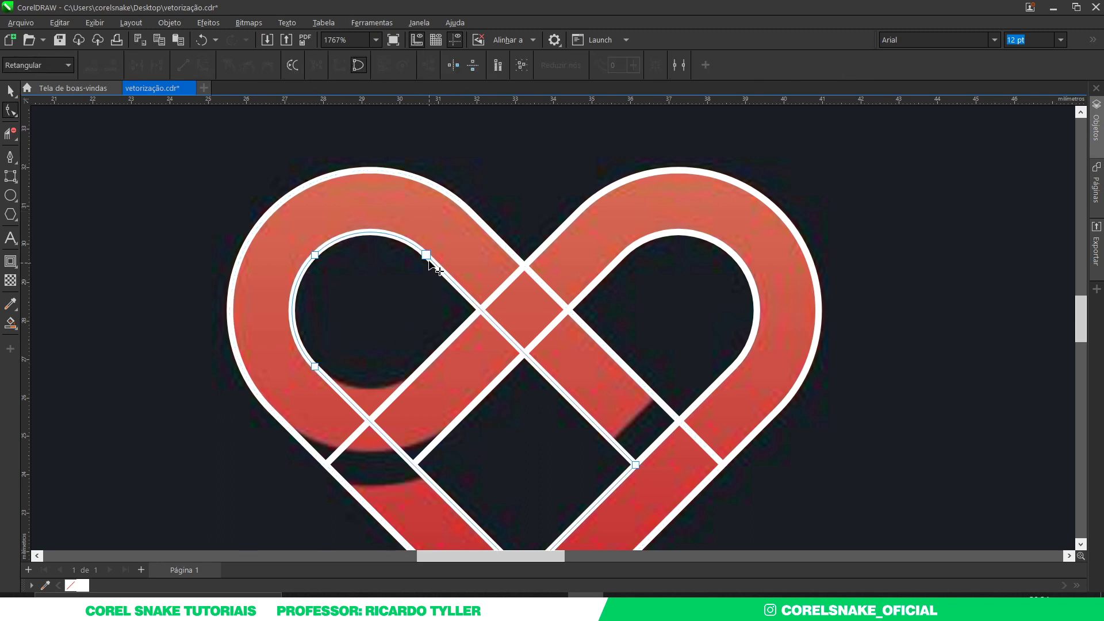
pyautogui.click(10, 90)
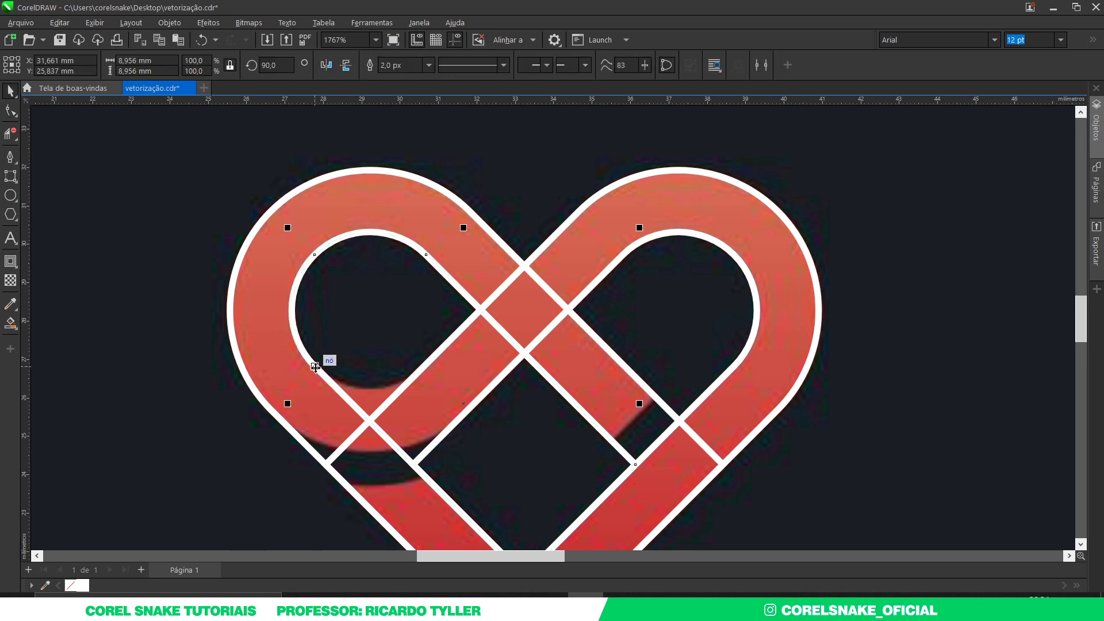
# Draw a 3-point circle fitting inside the heart's left loop.
pyautogui.click(16, 199)
pyautogui.click(28, 210)
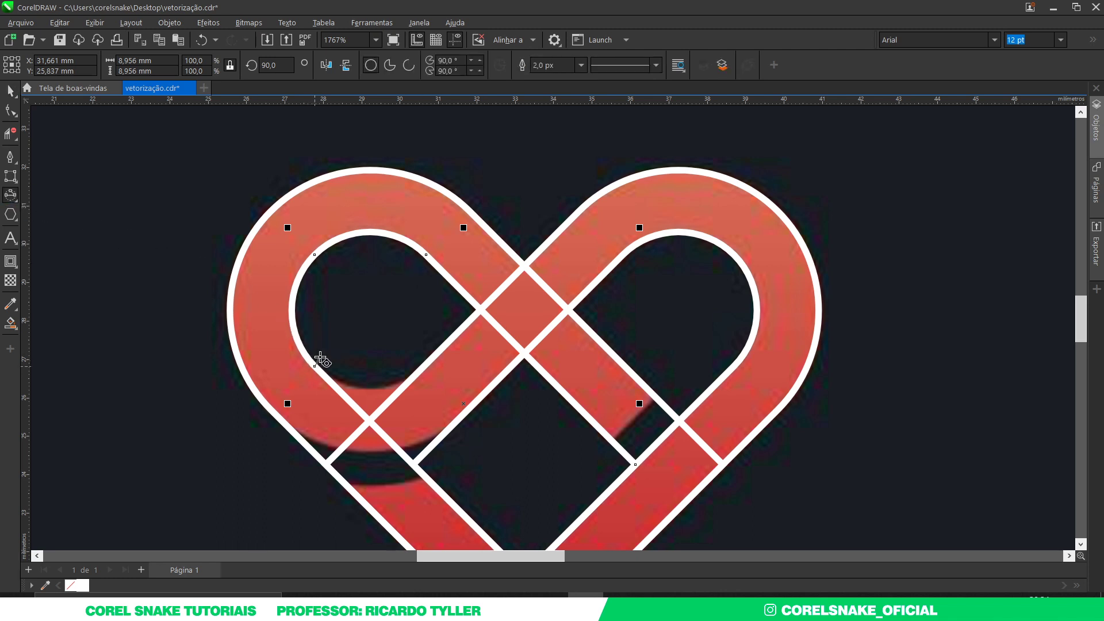
pyautogui.moveTo(315, 366); pyautogui.dragTo(426, 254)
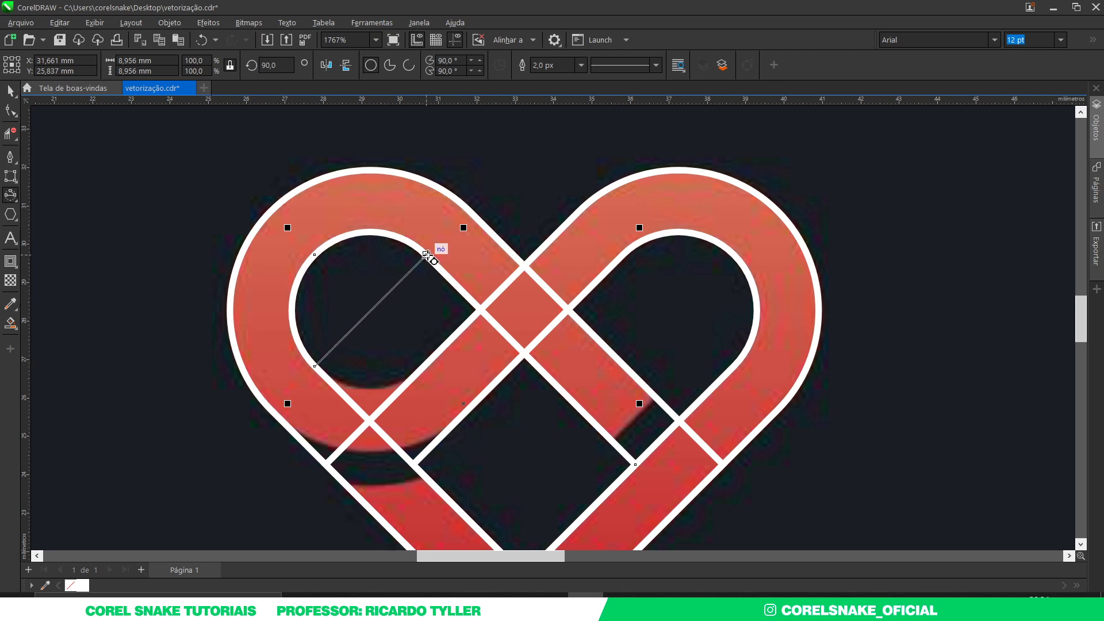
pyautogui.press('Escape')
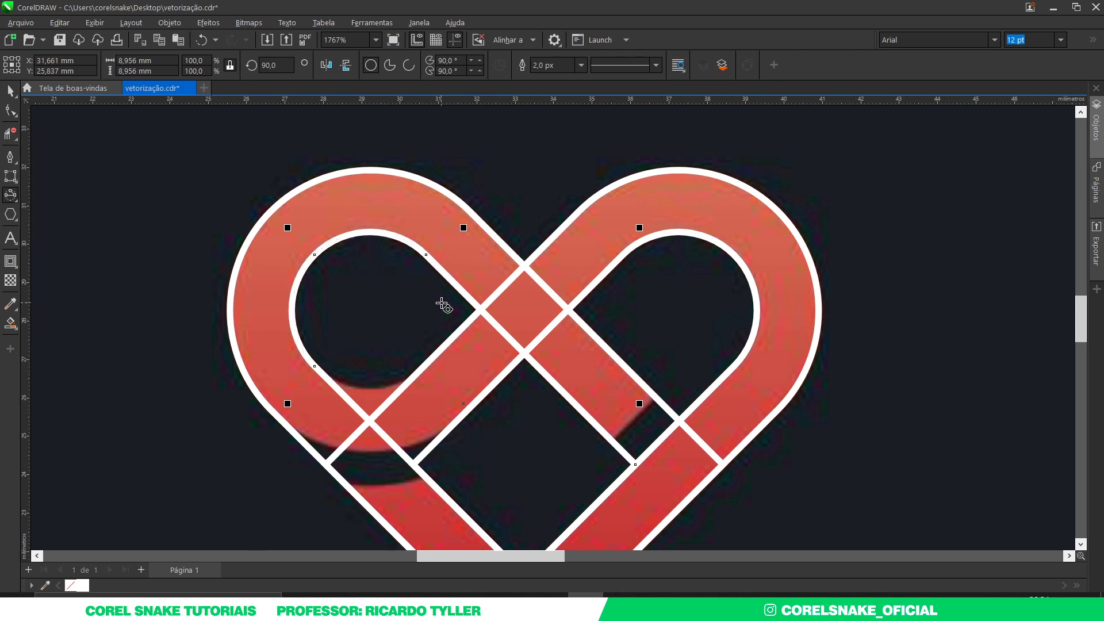
pyautogui.click(441, 303)
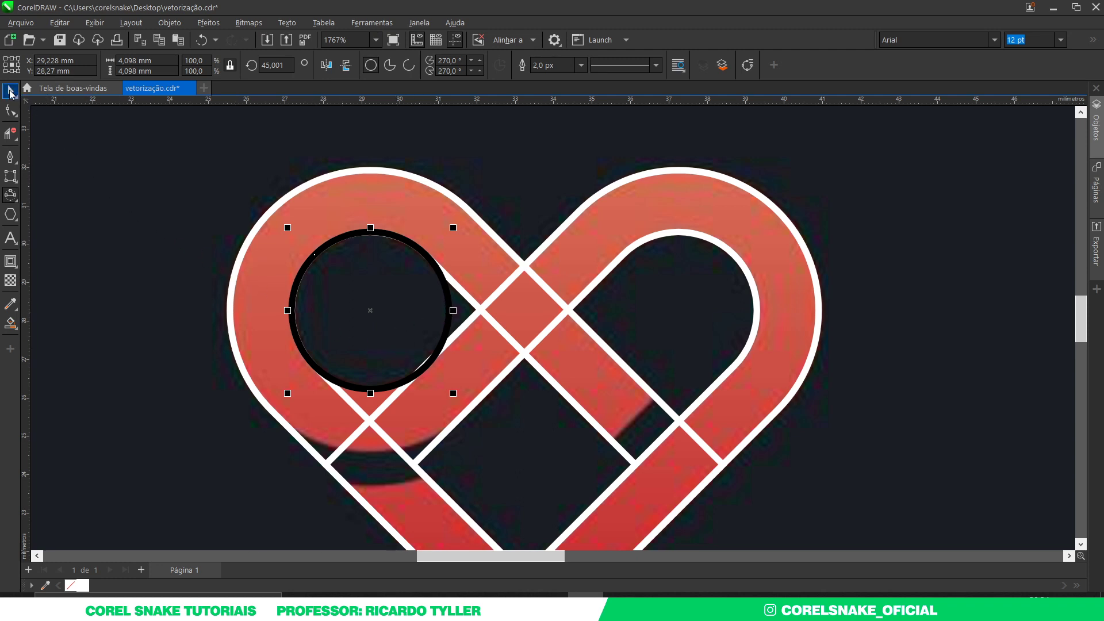
pyautogui.click(10, 90)
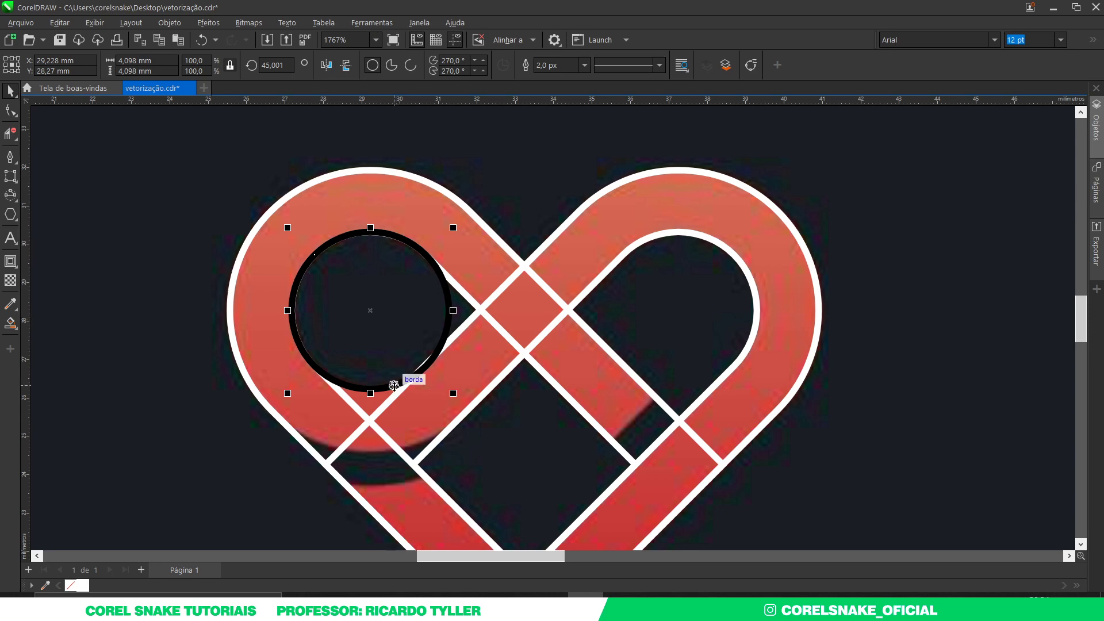
# Undo a trial outer contour, then draw a larger 3-point circle along the left loop's outer edge.
pyautogui.click(11, 262)
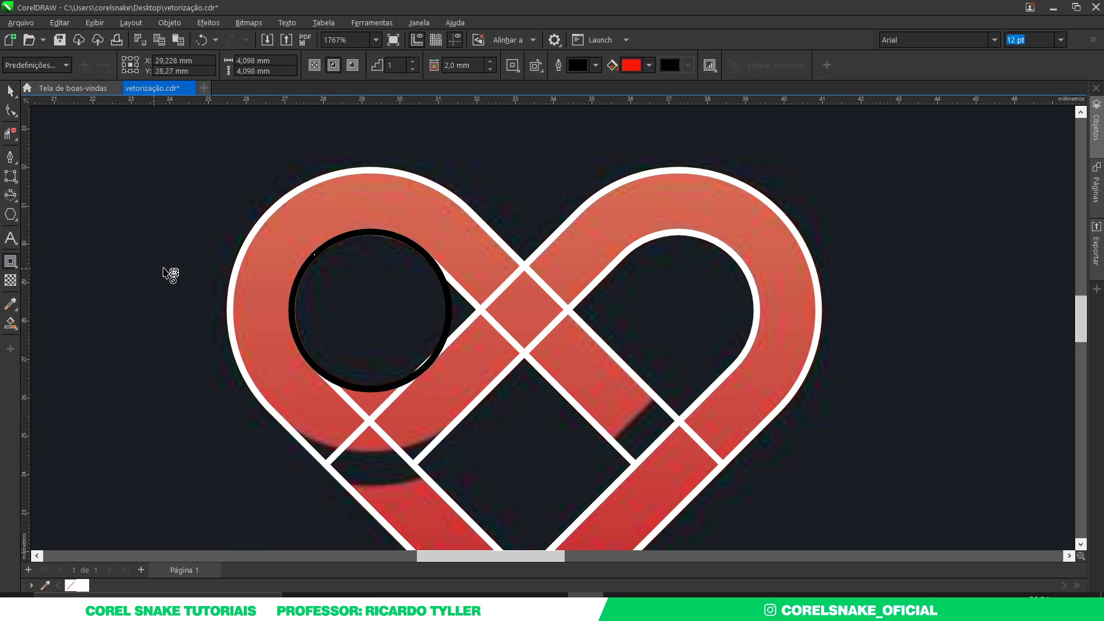
pyautogui.scroll(-2, 230, 287)
pyautogui.scroll(2, 328, 332)
pyautogui.moveTo(355, 335)
pyautogui.mouseDown()
pyautogui.moveTo(340, 310)
pyautogui.moveTo(271, 375)
pyautogui.moveTo(221, 390)
pyautogui.mouseUp()
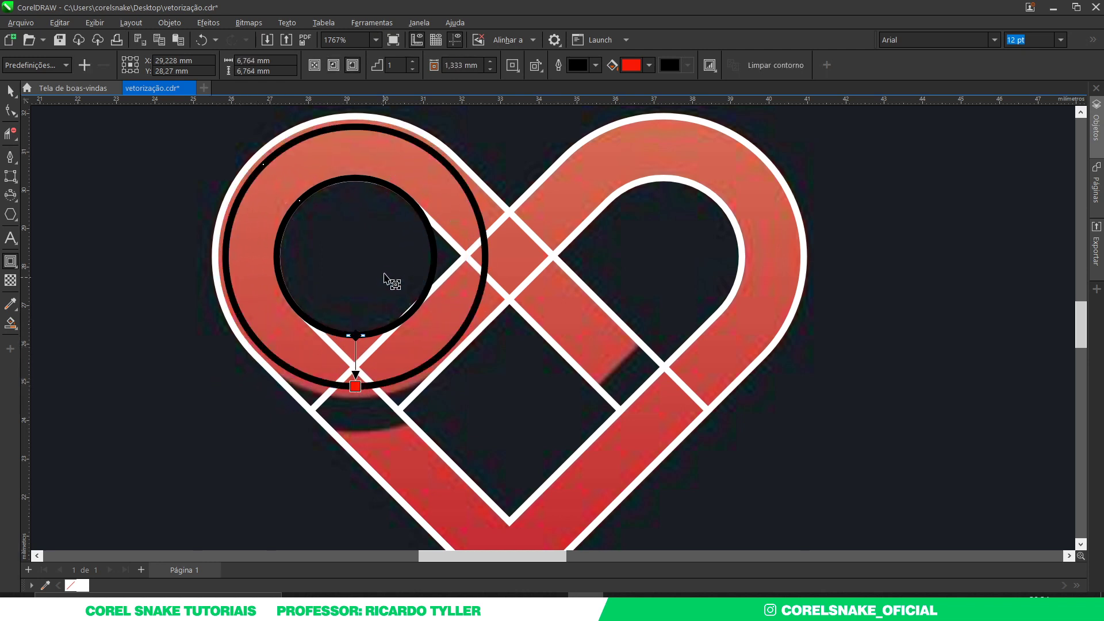
pyautogui.hotkey('ctrl', 'z')
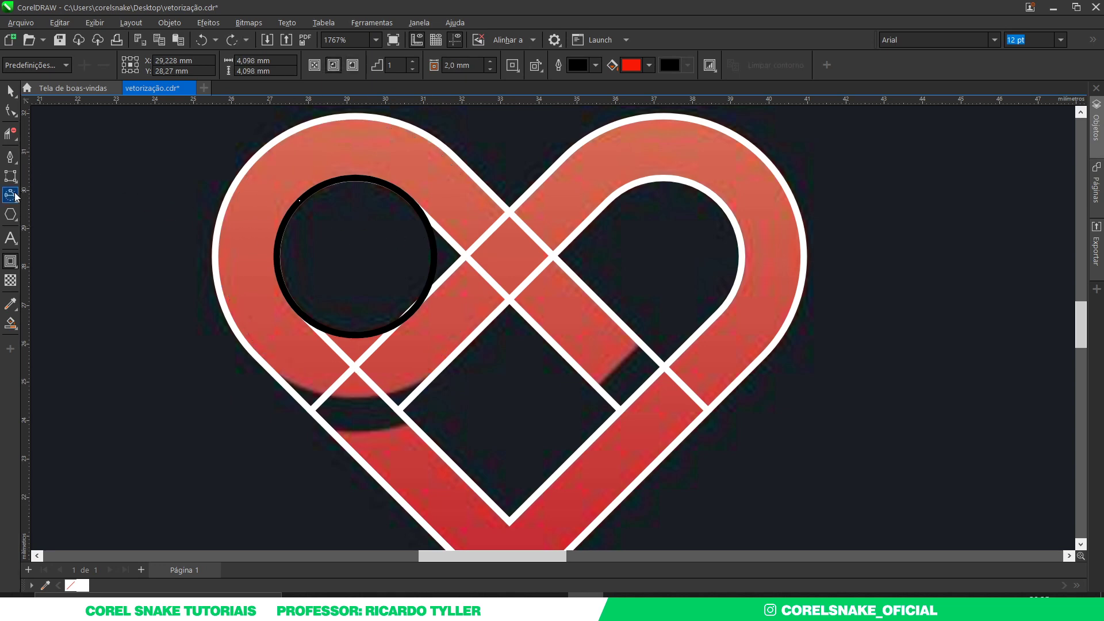
pyautogui.click(10, 195)
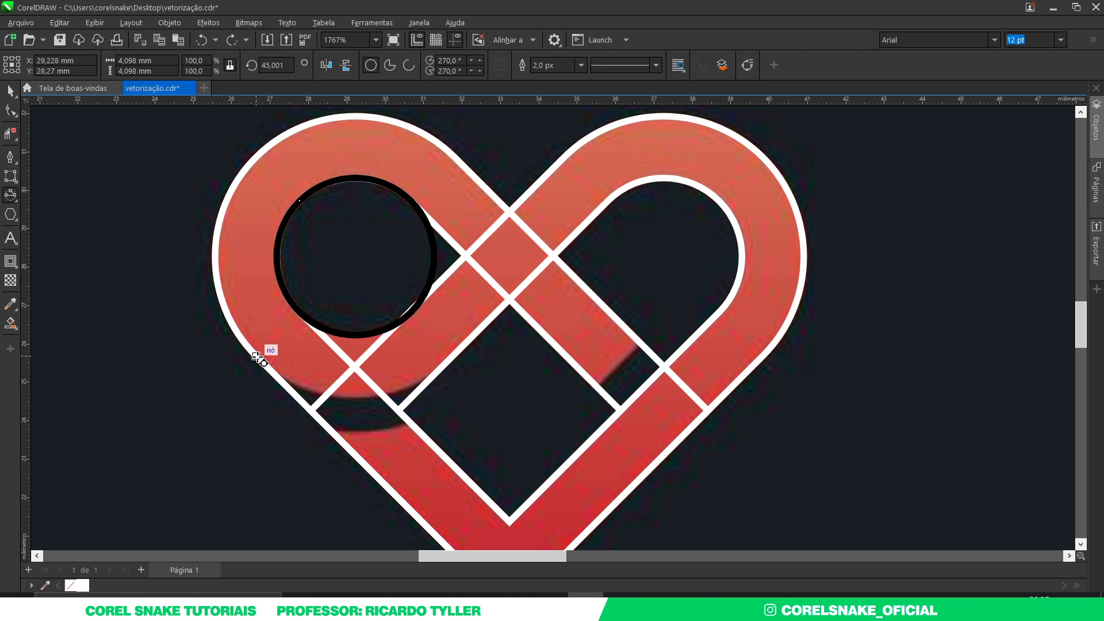
pyautogui.moveTo(257, 354); pyautogui.dragTo(455, 156)
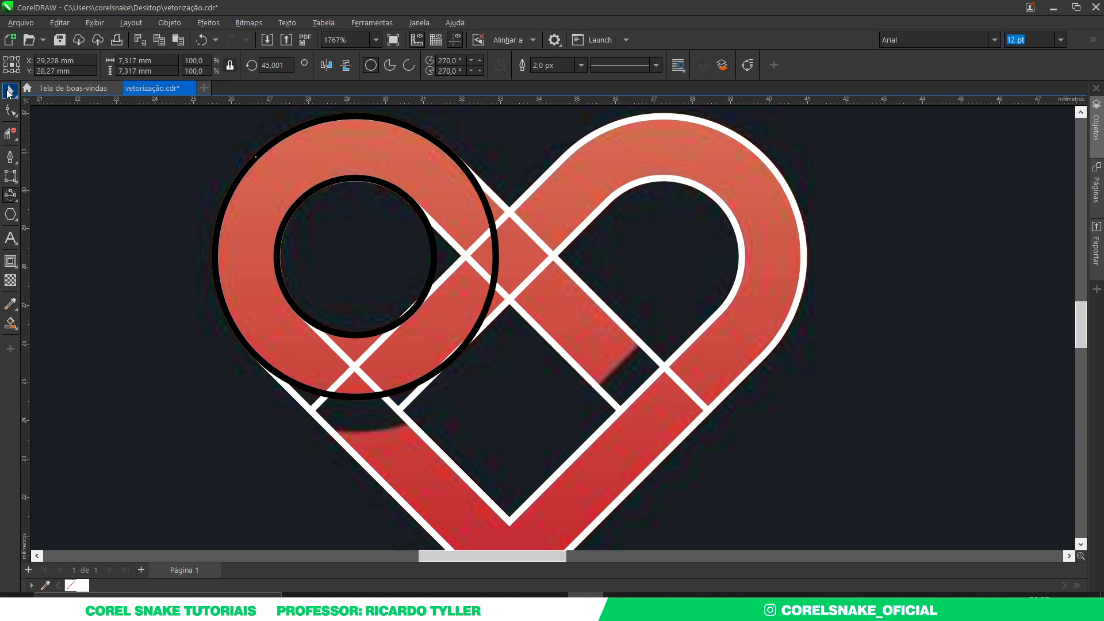
pyautogui.click(10, 90)
# Set the inner and outer left-loop circles' outlines to white.
pyautogui.scroll(-2, 367, 321)
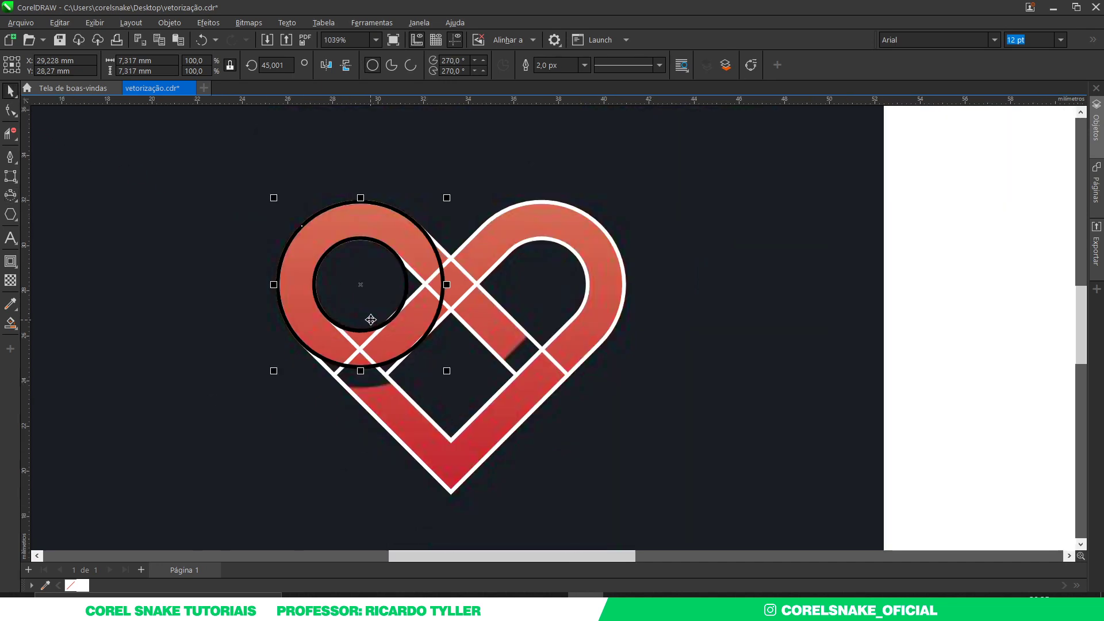
pyautogui.click(362, 315)
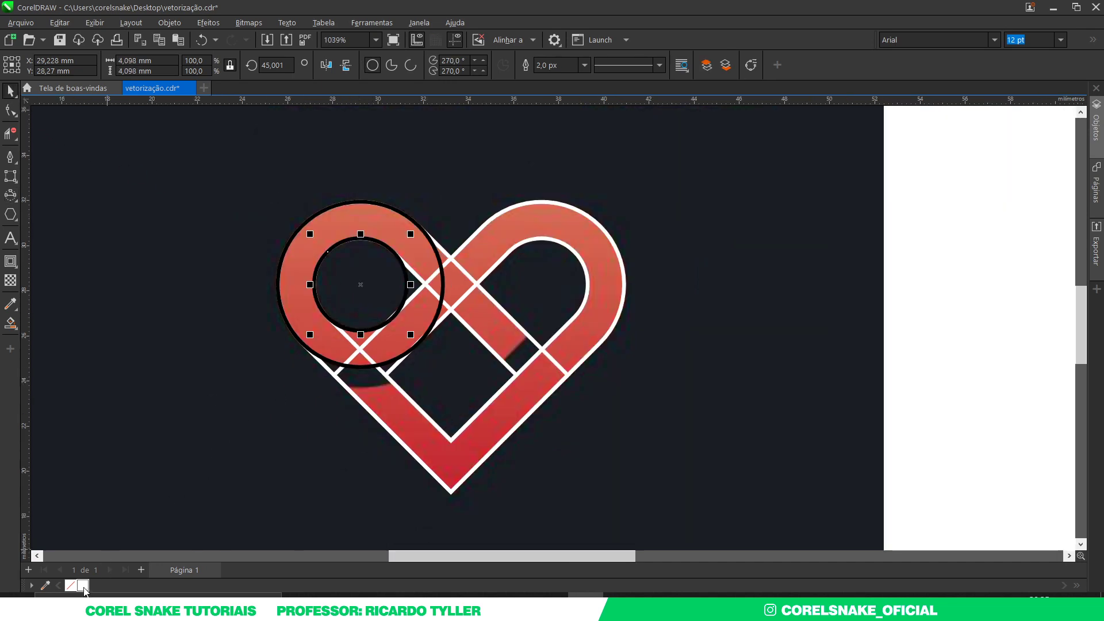
pyautogui.rightClick(84, 586)
pyautogui.click(295, 319)
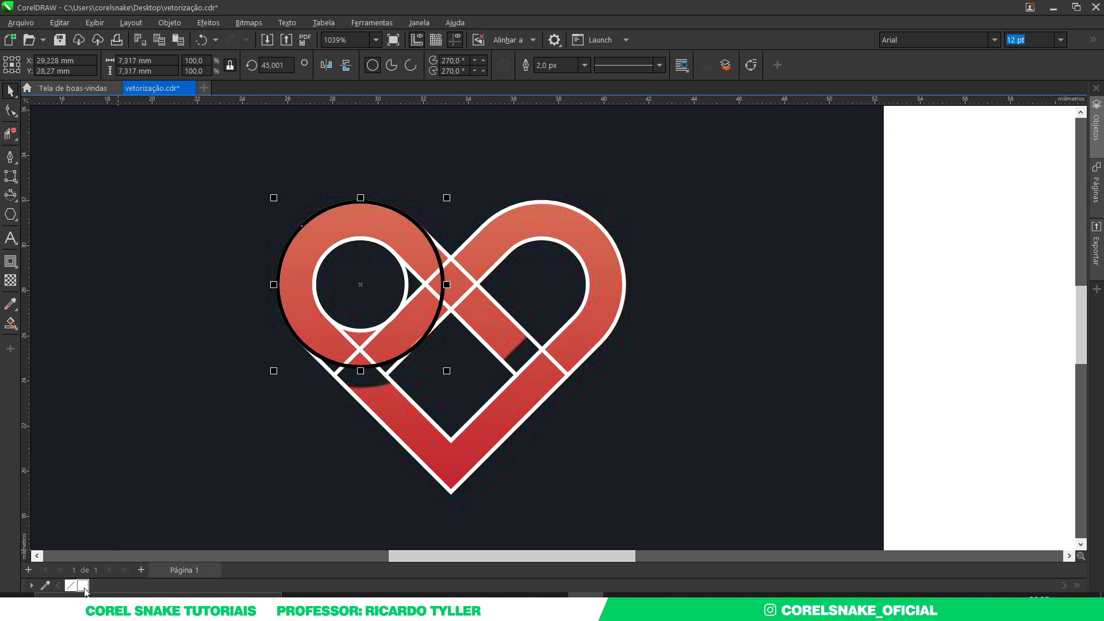
pyautogui.rightClick(84, 587)
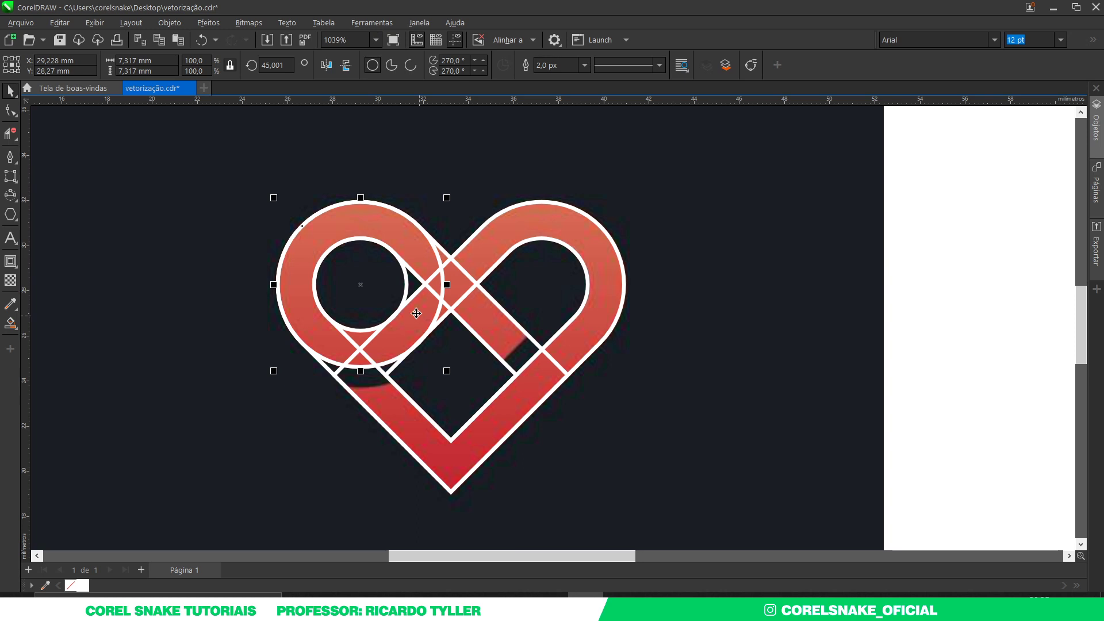
pyautogui.scroll(2, 370, 385)
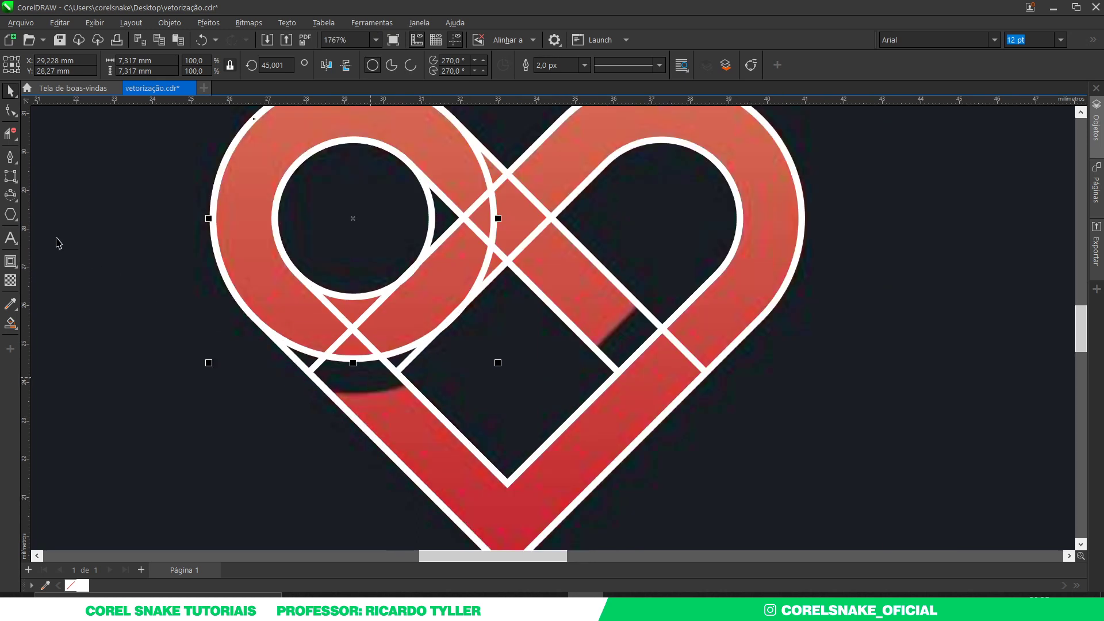
pyautogui.click(10, 195)
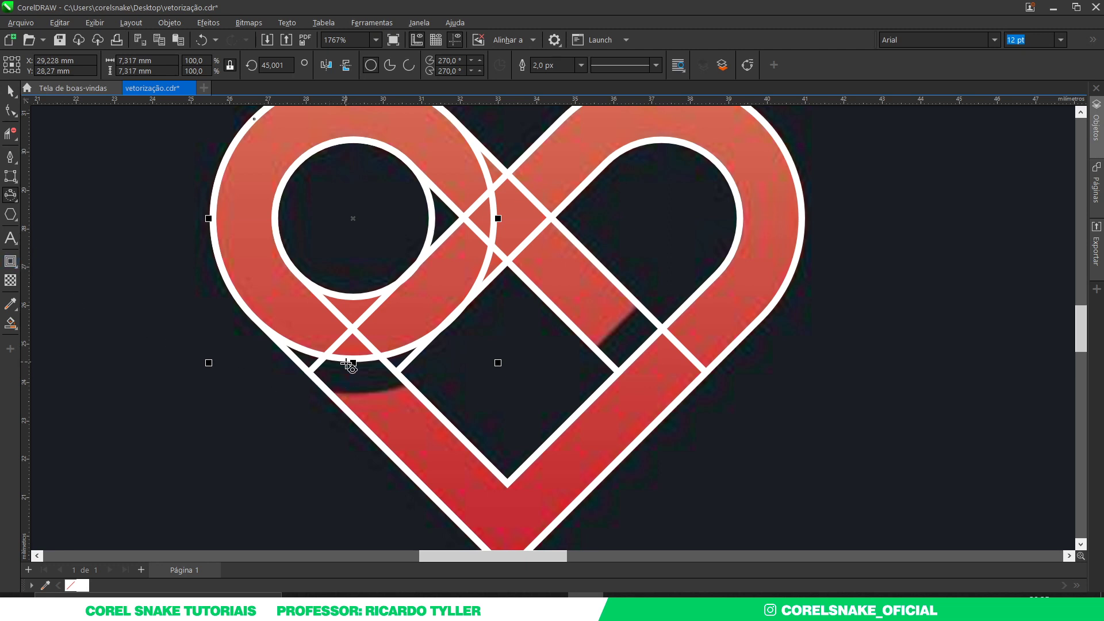
pyautogui.click(10, 260)
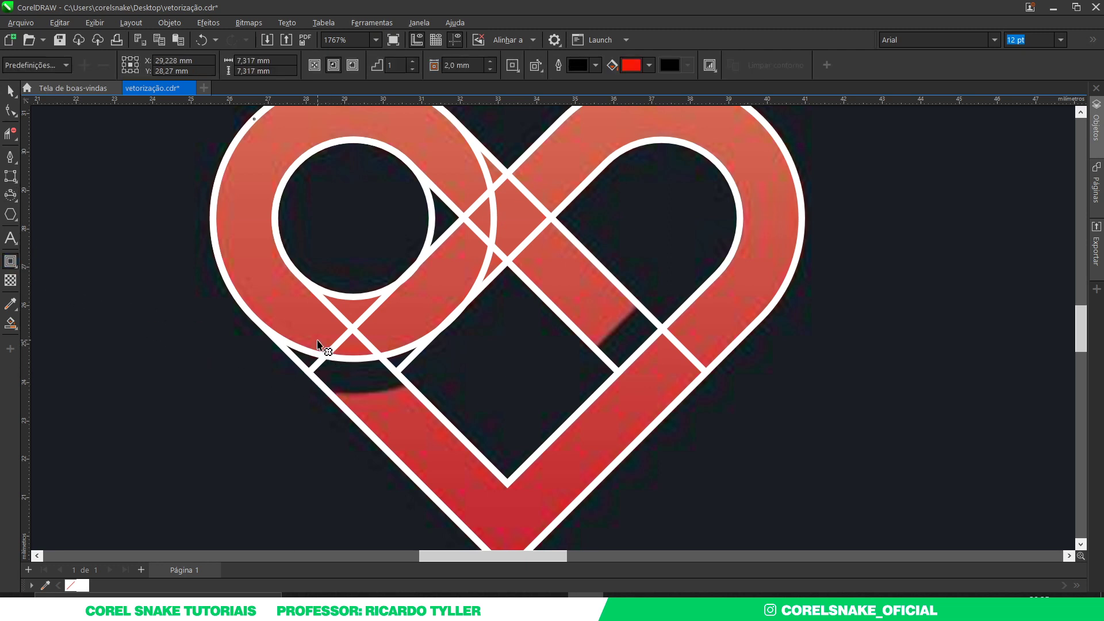
# Add an outside contour ring to the large circle, forming a wider third circle around the left loop.
pyautogui.moveTo(298, 341); pyautogui.dragTo(272, 400)
pyautogui.click(10, 91)
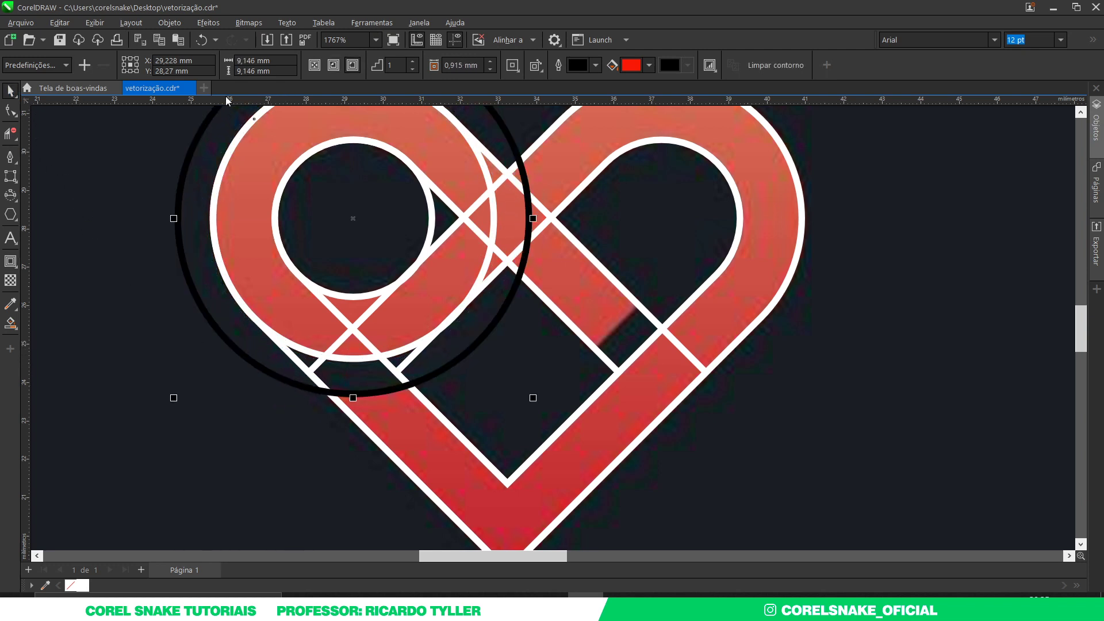
pyautogui.moveTo(480, 65); pyautogui.dragTo(436, 66)
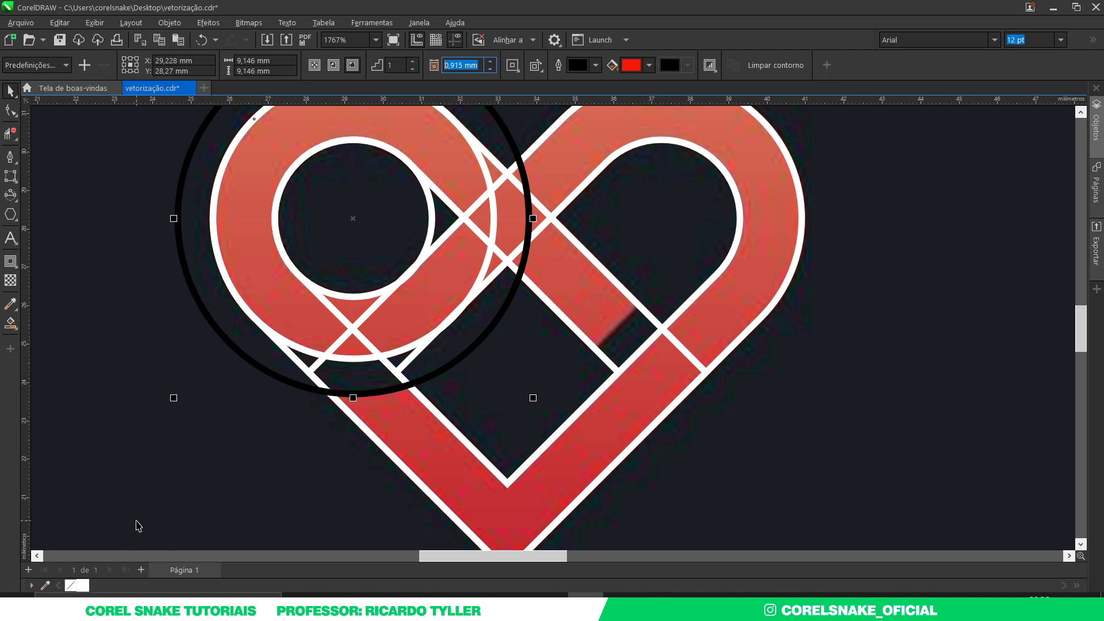
pyautogui.click(228, 351)
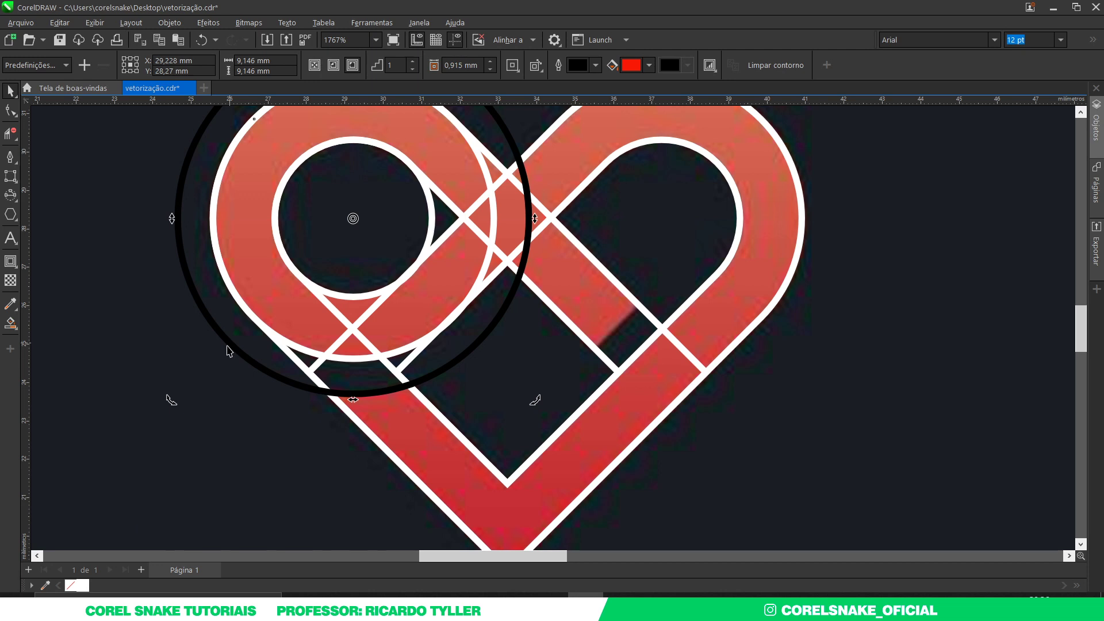
pyautogui.click(207, 345)
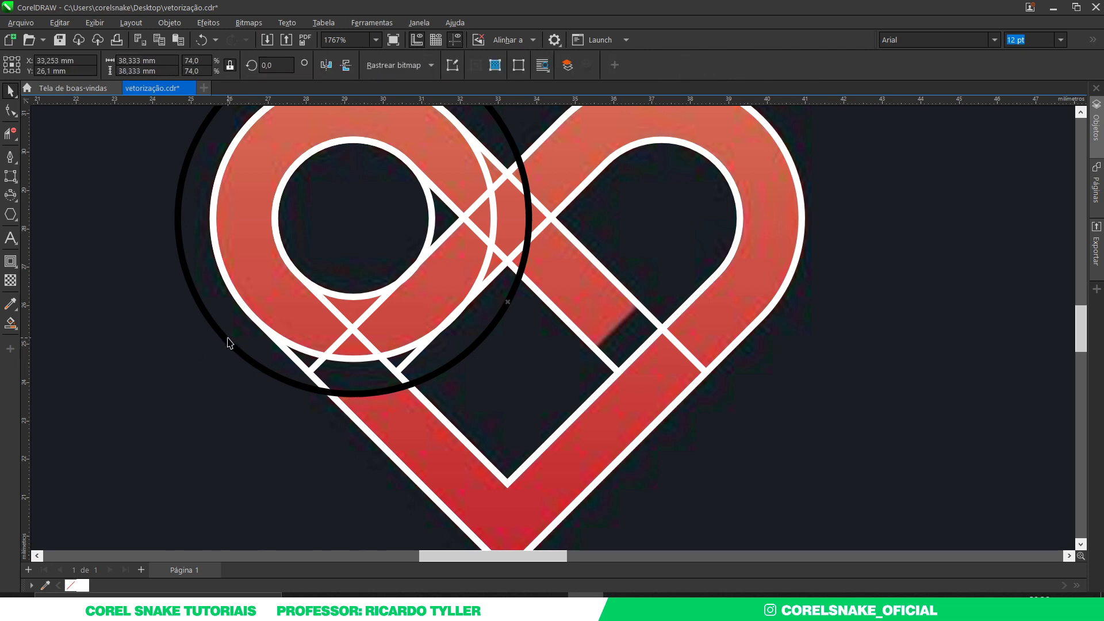
pyautogui.click(228, 341)
pyautogui.rightClick(82, 585)
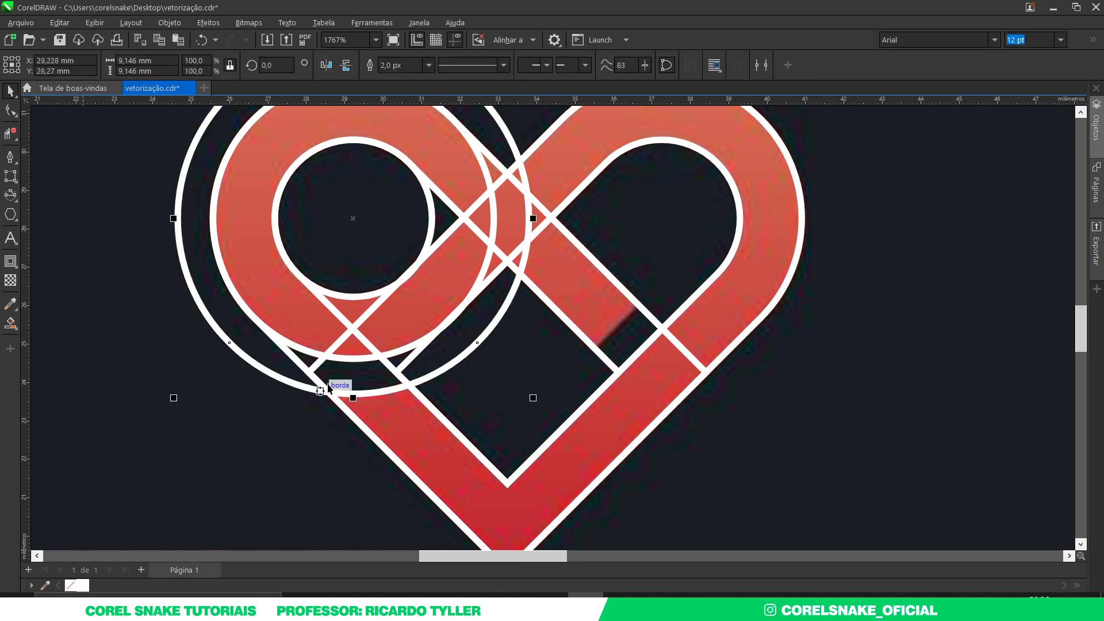
pyautogui.scroll(-5, 329, 389)
pyautogui.scroll(5, 437, 387)
pyautogui.click(438, 357)
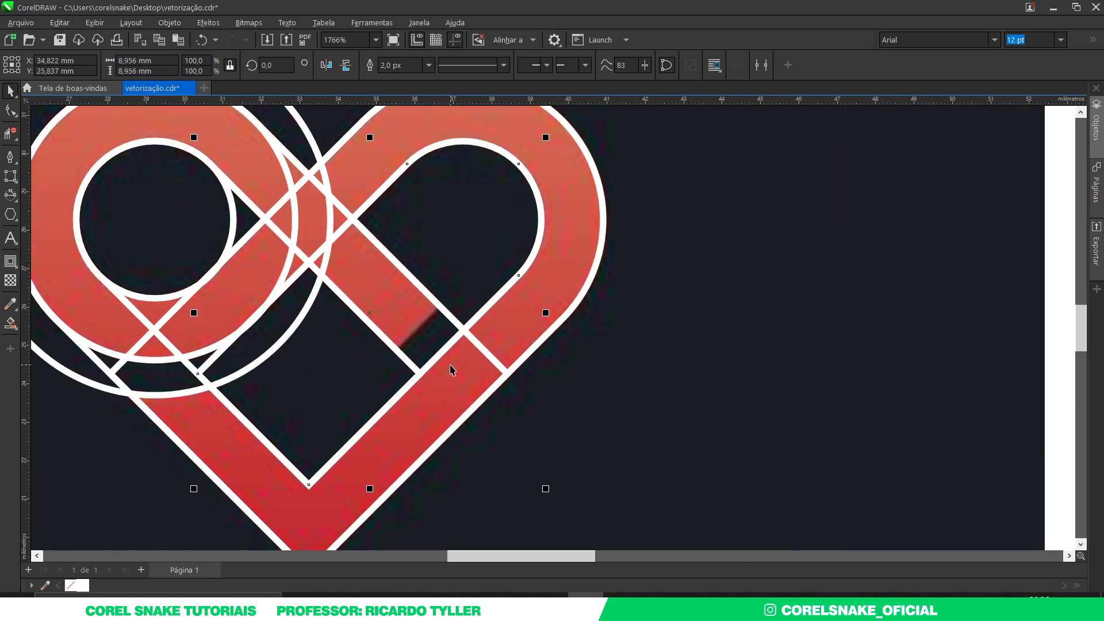
pyautogui.click(11, 262)
pyautogui.click(422, 348)
pyautogui.moveTo(423, 348); pyautogui.dragTo(514, 337)
pyautogui.hotkey('ctrl', 'z')
pyautogui.hotkey('ctrl', 'z')
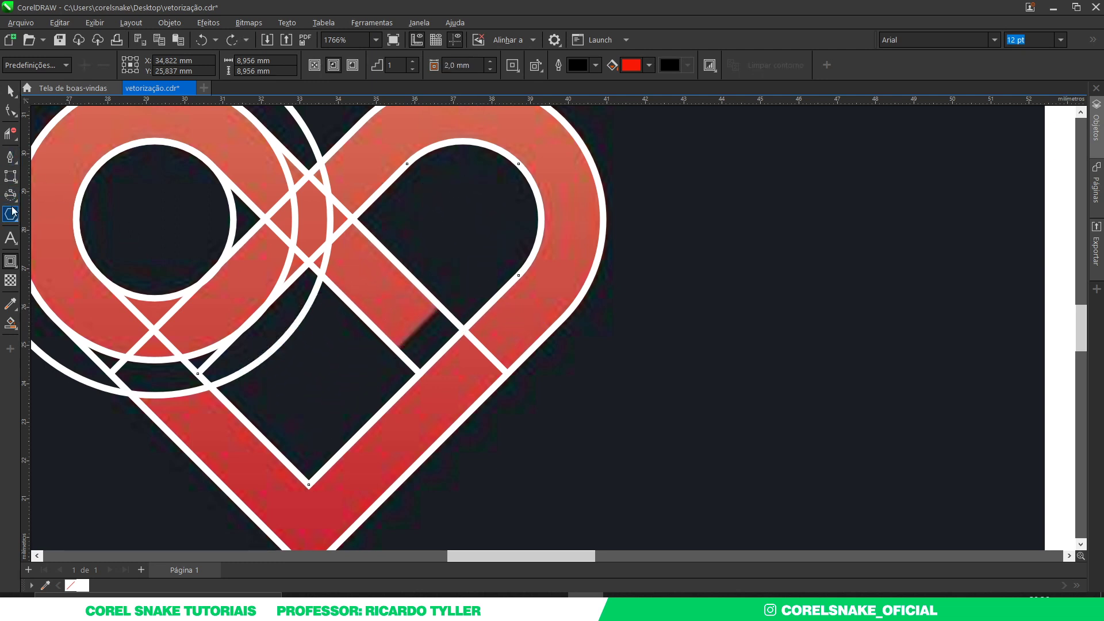
pyautogui.click(20, 178)
# Draw a small rectangle beside the dark square and size it 0,915 × 0,915 mm.
pyautogui.click(58, 177)
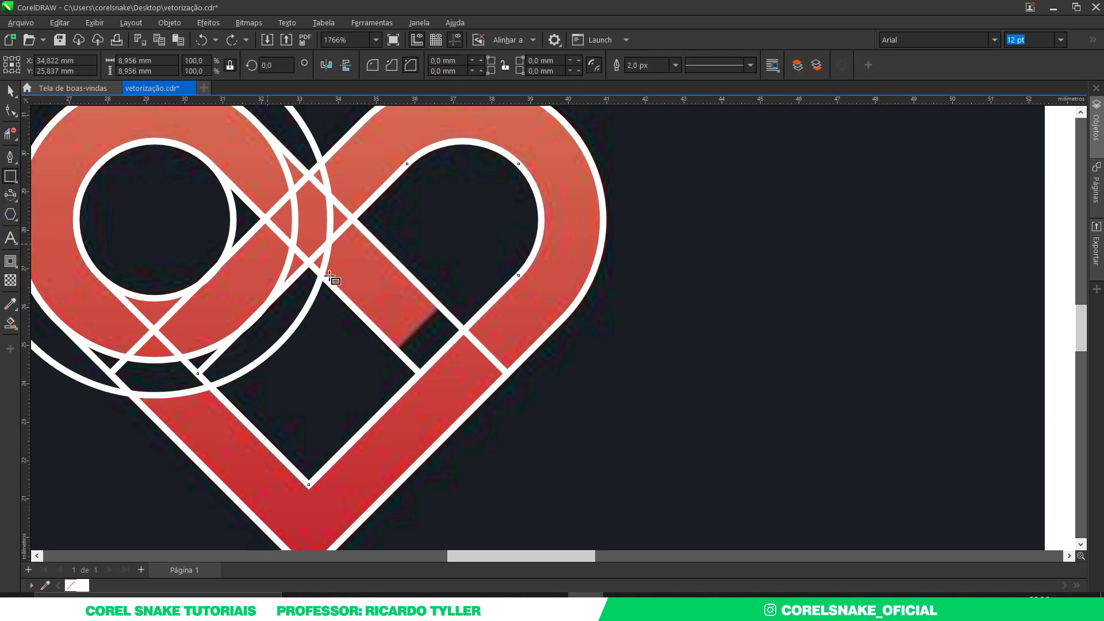
pyautogui.scroll(-4, 616, 316)
pyautogui.moveTo(592, 286); pyautogui.dragTo(618, 325)
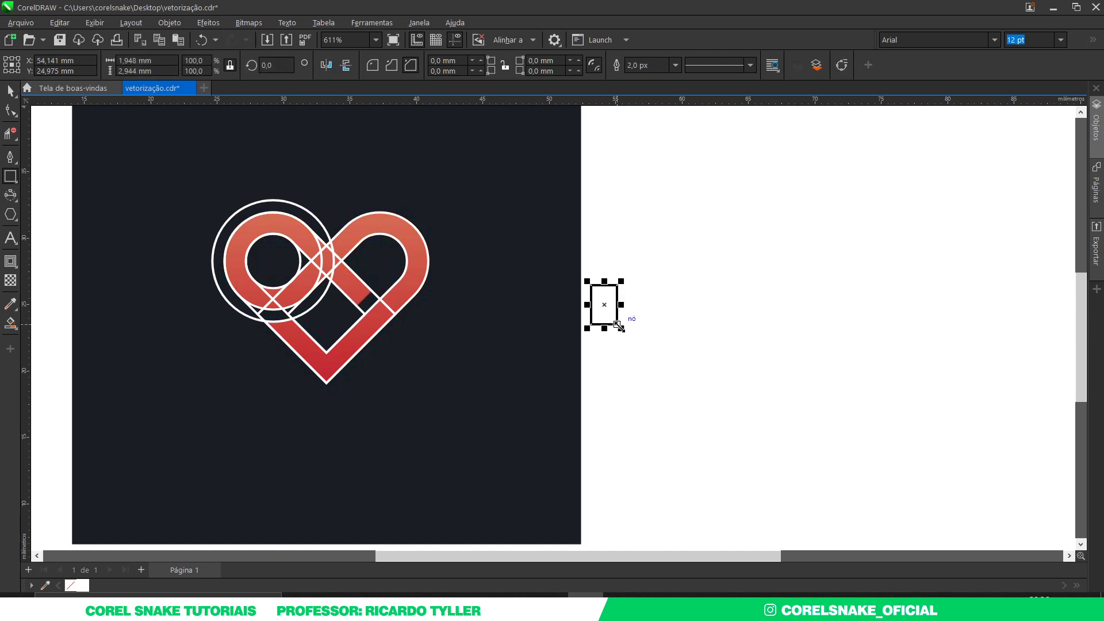
pyautogui.click(138, 60)
pyautogui.write('0,915')
pyautogui.press('Tab')
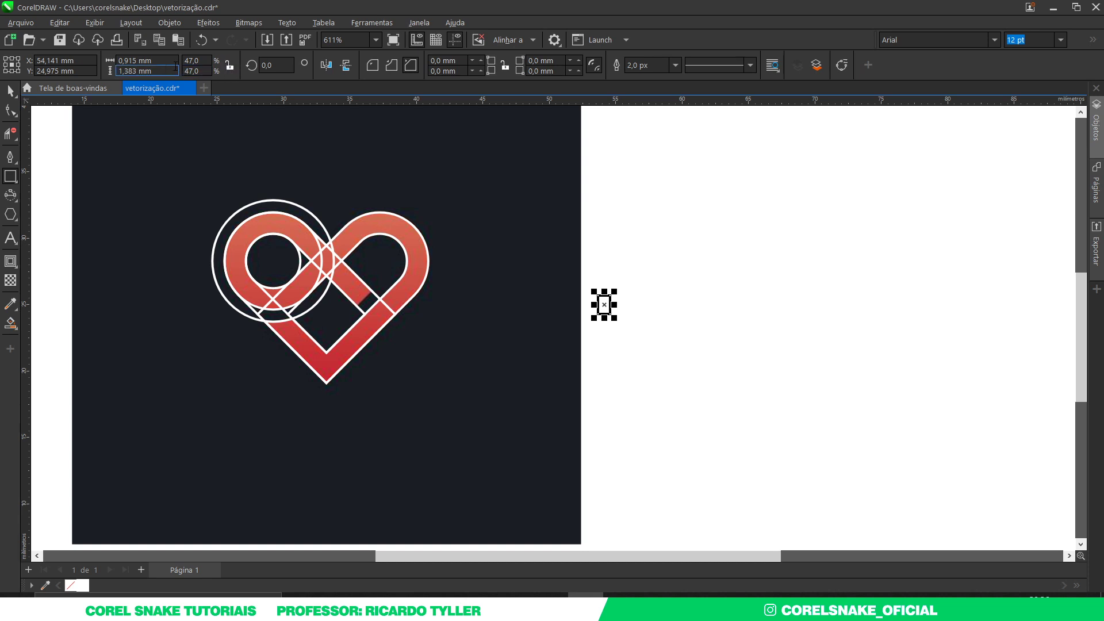
pyautogui.click(135, 61)
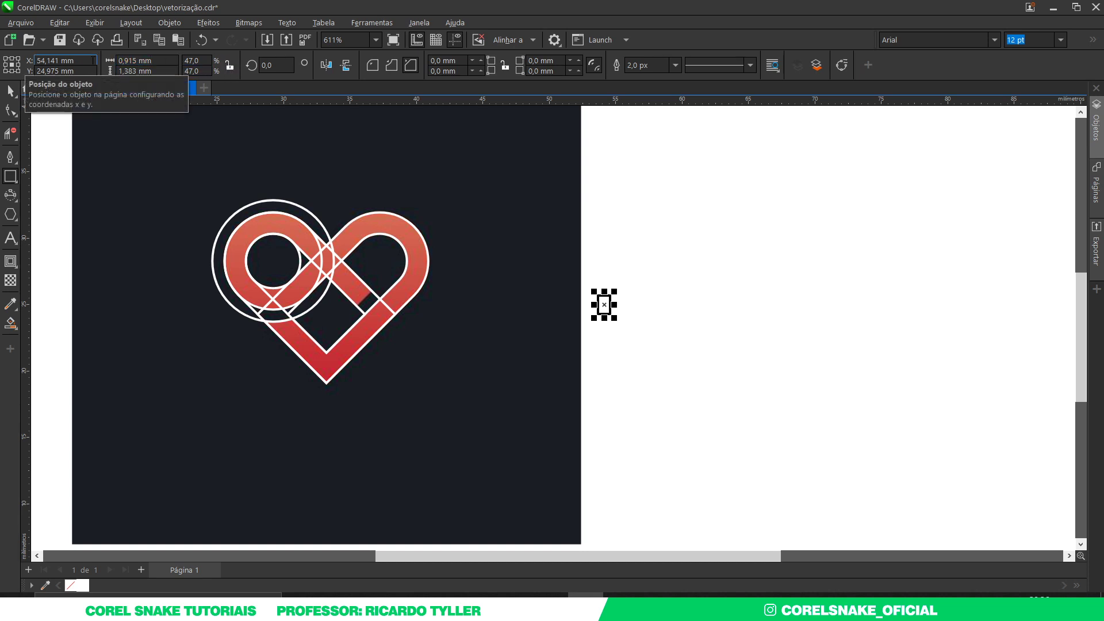
pyautogui.press('Tab')
pyautogui.write('0,915')
pyautogui.press('Return')
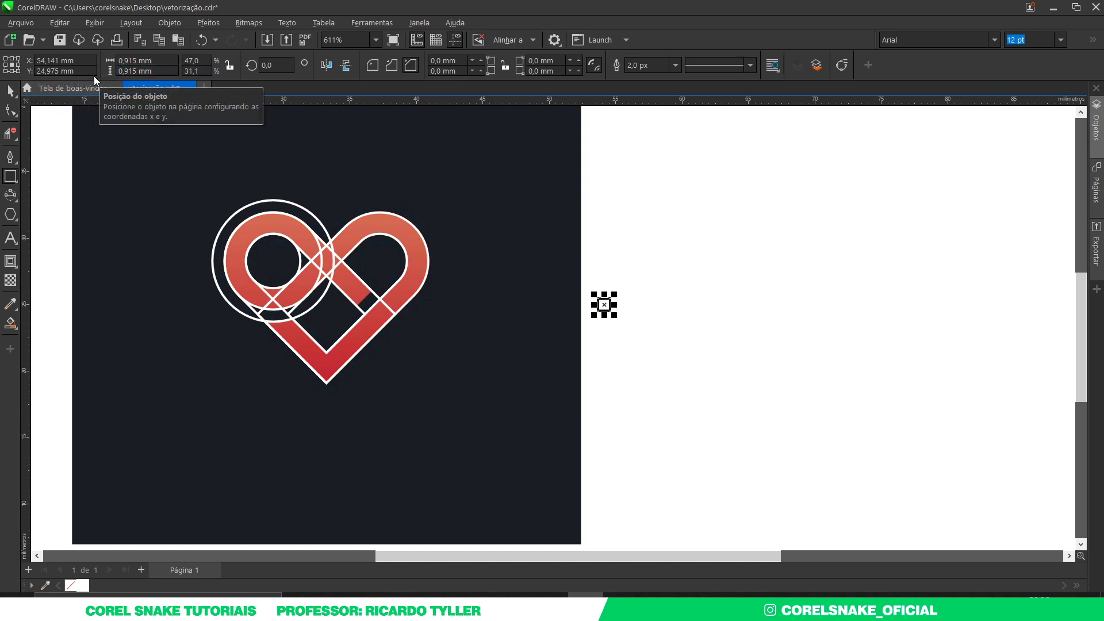
pyautogui.press('space')
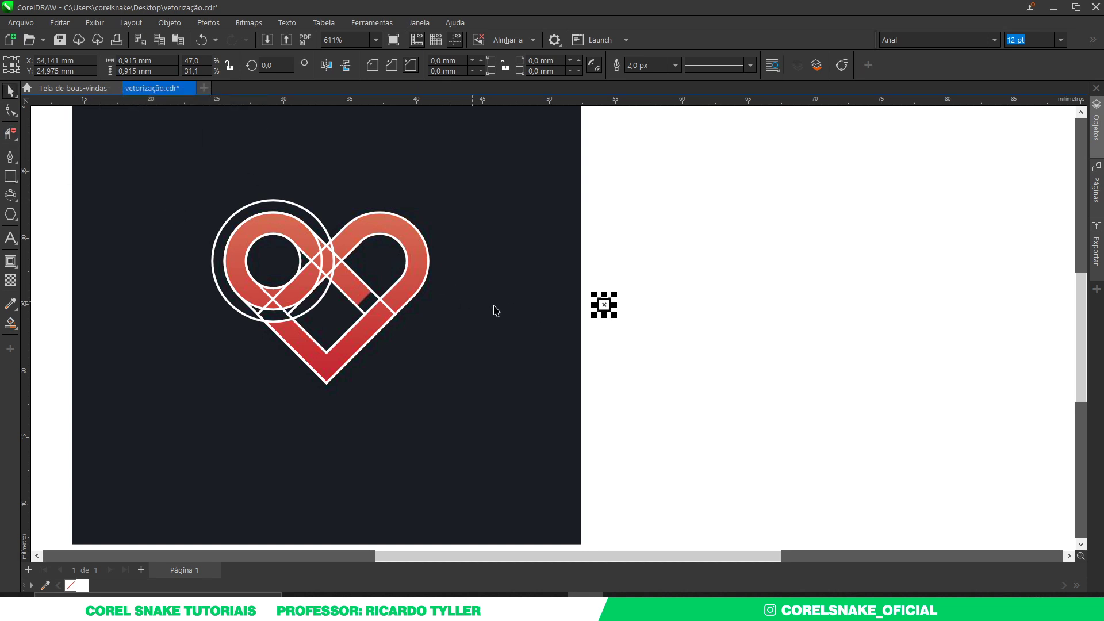
pyautogui.scroll(3, 632, 316)
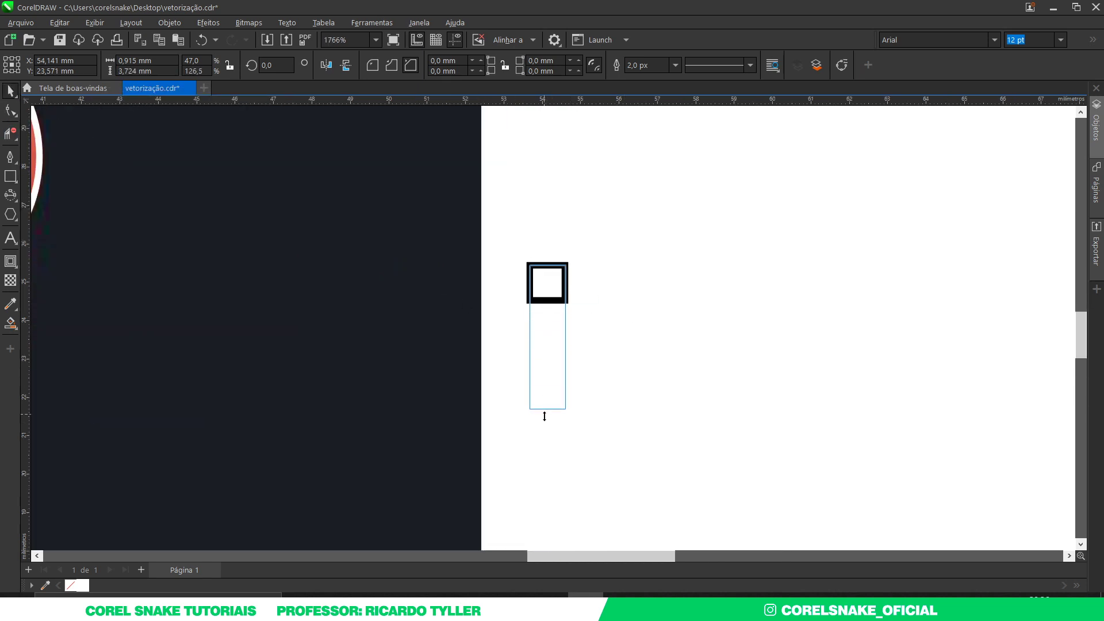
# Stretch the small square into a tall rectangle and move it onto the heart's band crossing.
pyautogui.moveTo(548, 305); pyautogui.dragTo(547, 414)
pyautogui.scroll(-3, 576, 386)
pyautogui.moveTo(559, 369)
pyautogui.mouseDown()
pyautogui.moveTo(517, 377)
pyautogui.moveTo(339, 349)
pyautogui.moveTo(325, 379)
pyautogui.mouseUp()
pyautogui.scroll(2, 345, 357)
pyautogui.scroll(2, 345, 356)
pyautogui.scroll(2, 375, 378)
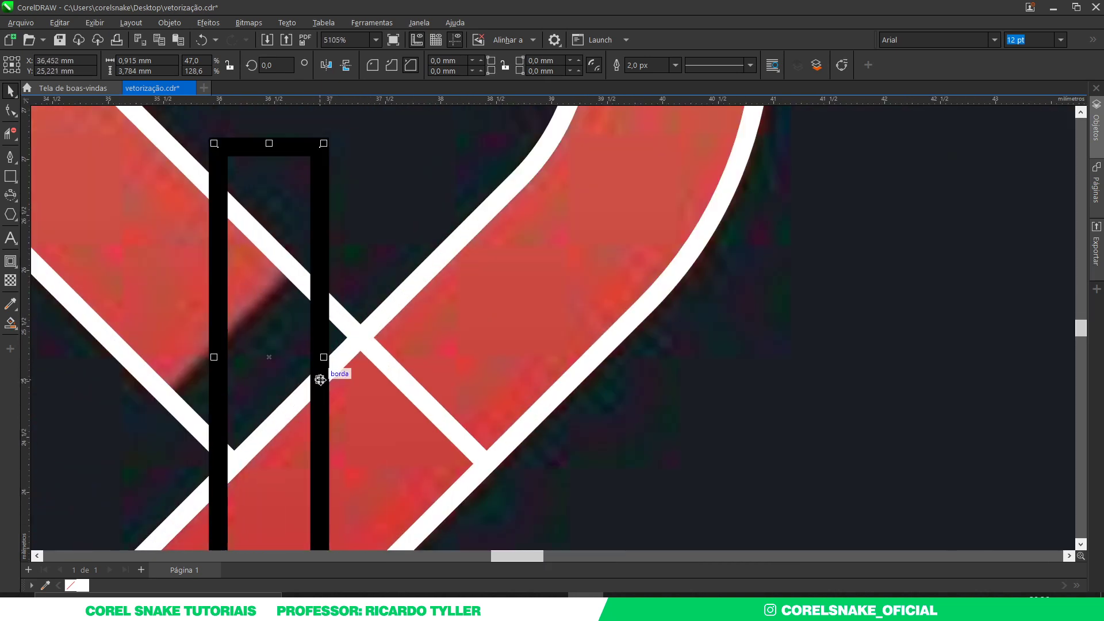
# Rotate the rectangle 315° to lie along the band and give it a white outline.
pyautogui.click(326, 379)
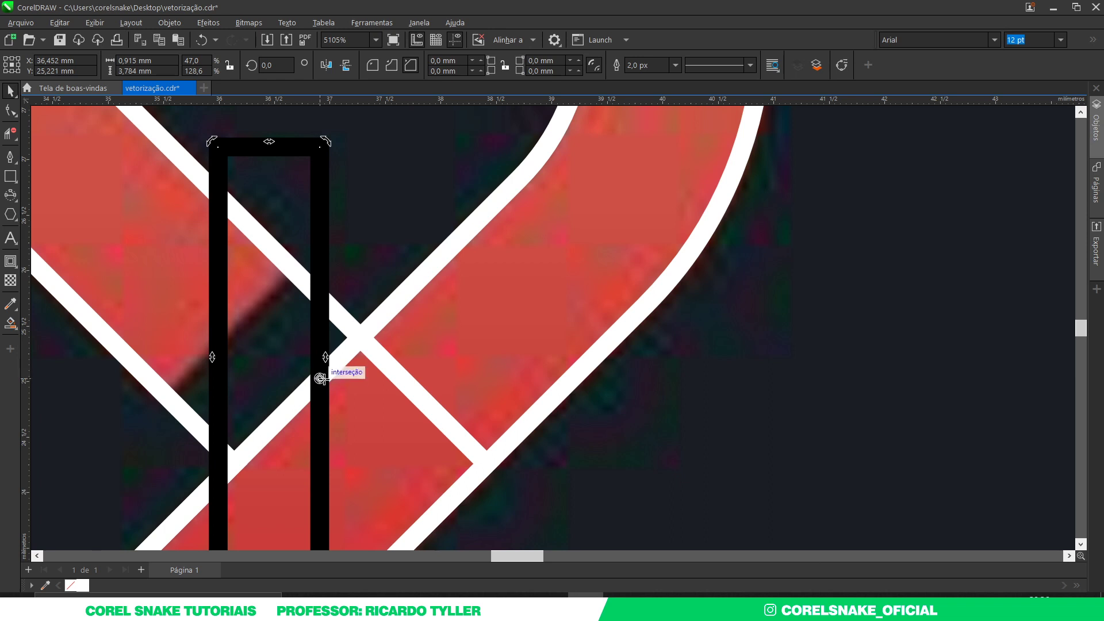
pyautogui.scroll(-2, 321, 379)
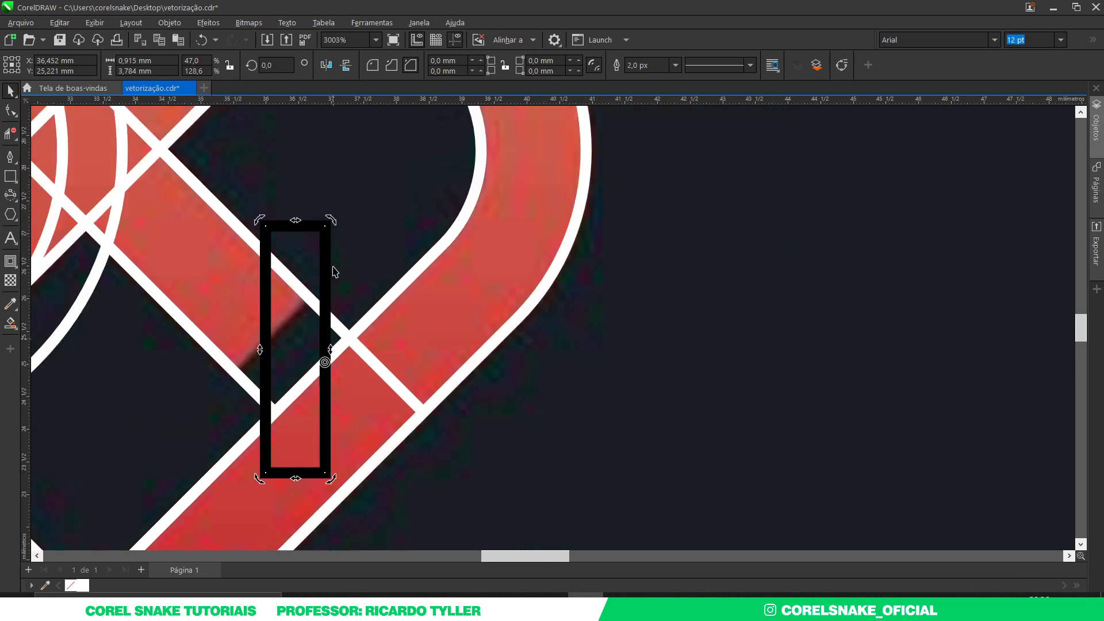
pyautogui.moveTo(334, 219); pyautogui.dragTo(377, 316)
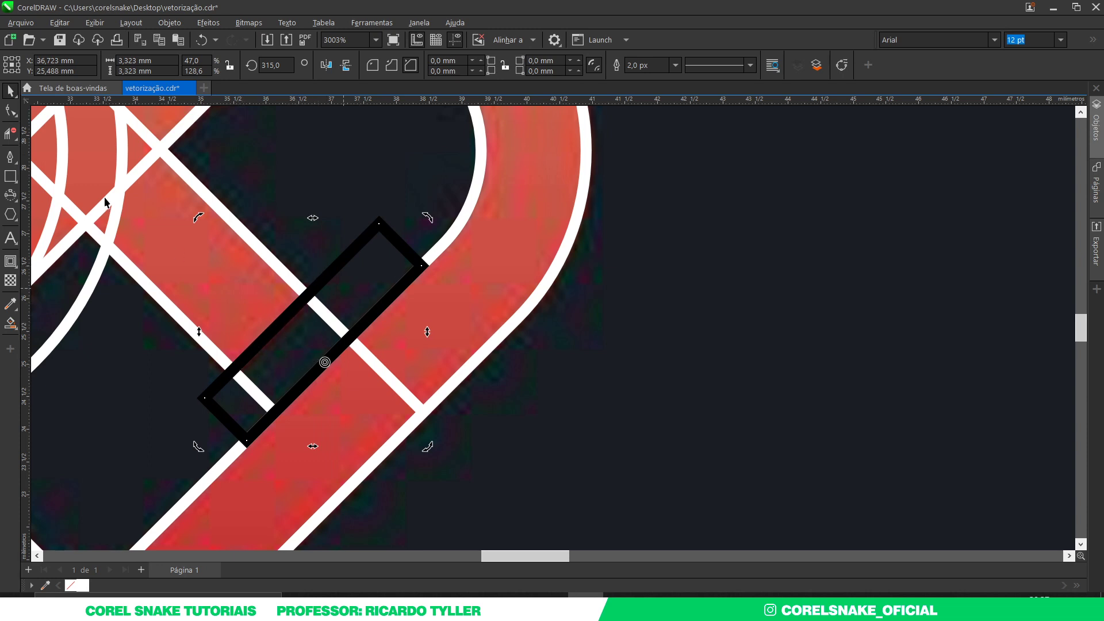
pyautogui.click(10, 157)
pyautogui.rightClick(84, 585)
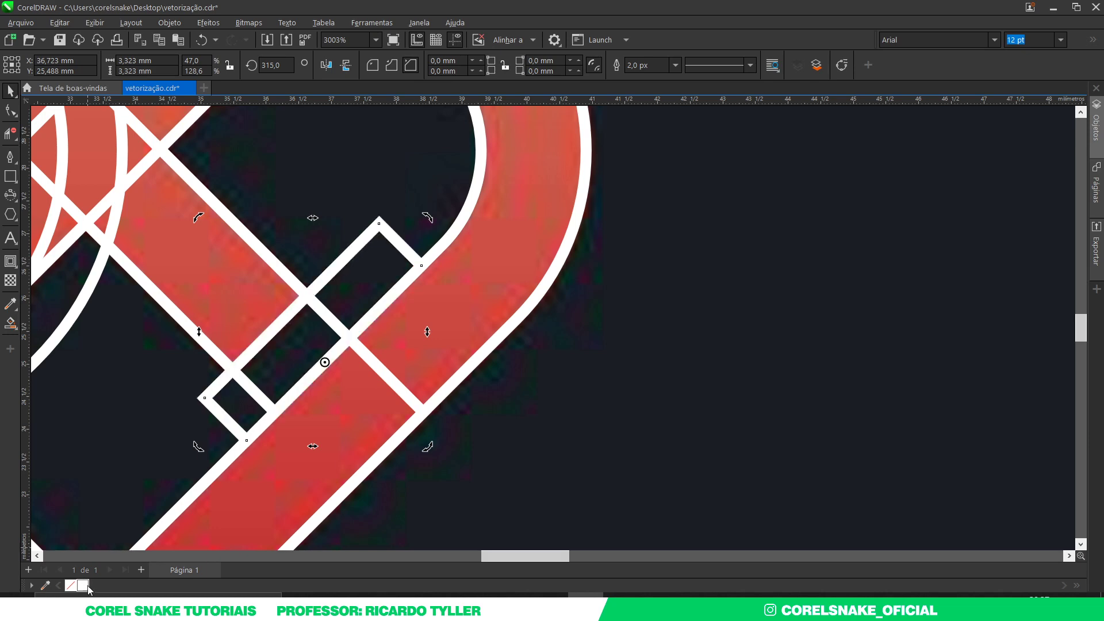
pyautogui.scroll(-2, 362, 311)
pyautogui.scroll(3, 362, 310)
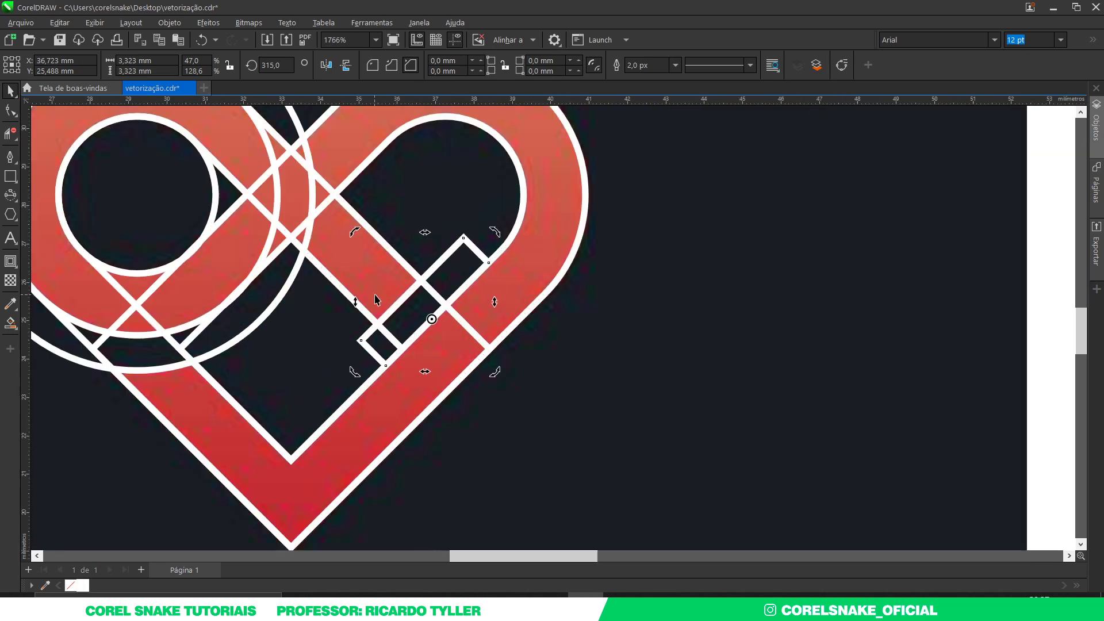
pyautogui.scroll(-2, 379, 299)
pyautogui.scroll(2, 253, 314)
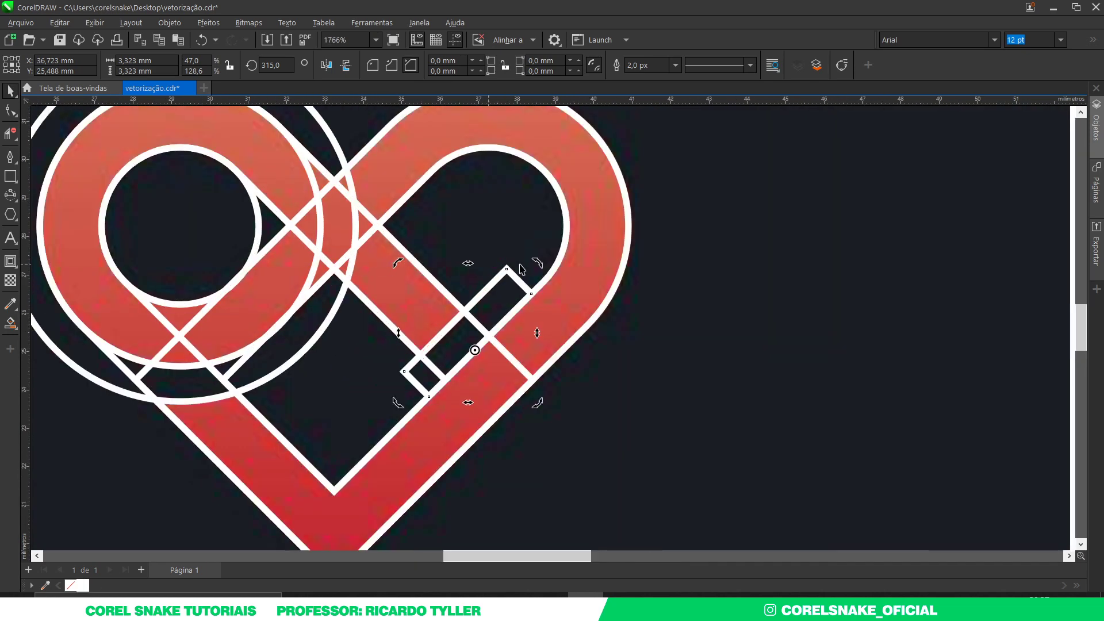
pyautogui.scroll(-2, 570, 285)
pyautogui.click(933, 315)
pyautogui.scroll(2, 486, 322)
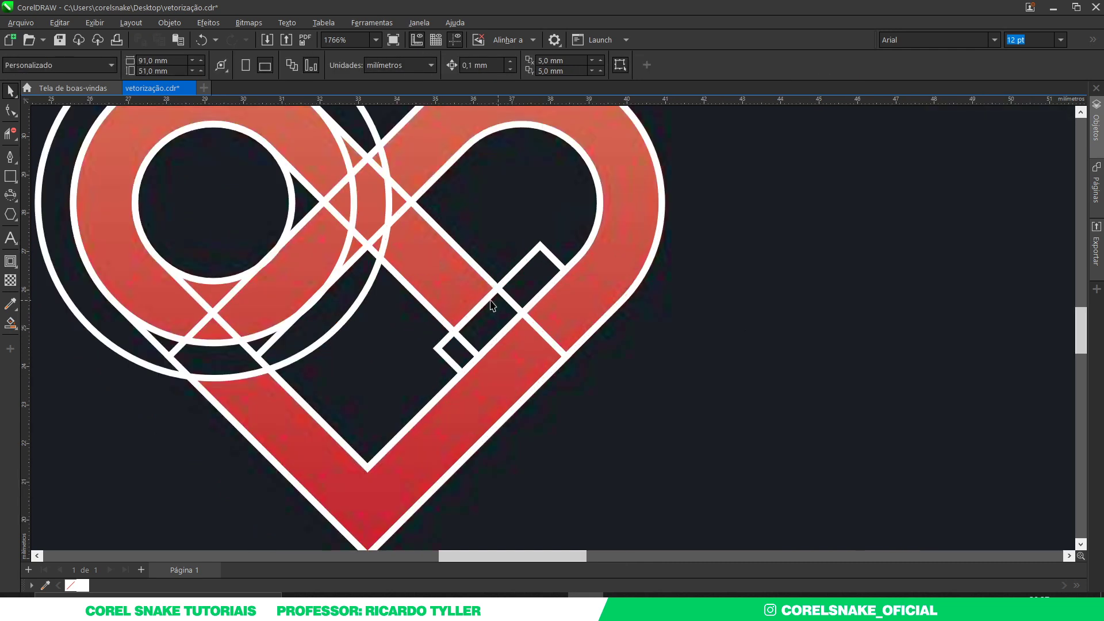
# Convert the rectangle to curves, break its right corner node, and delete the extra segments.
pyautogui.click(511, 275)
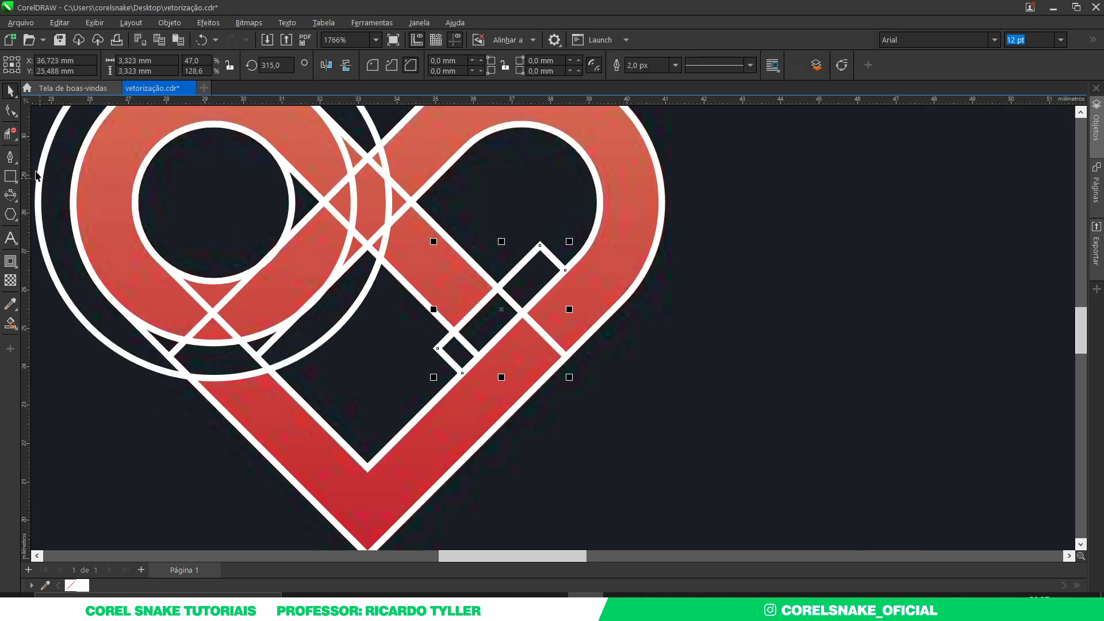
pyautogui.click(10, 109)
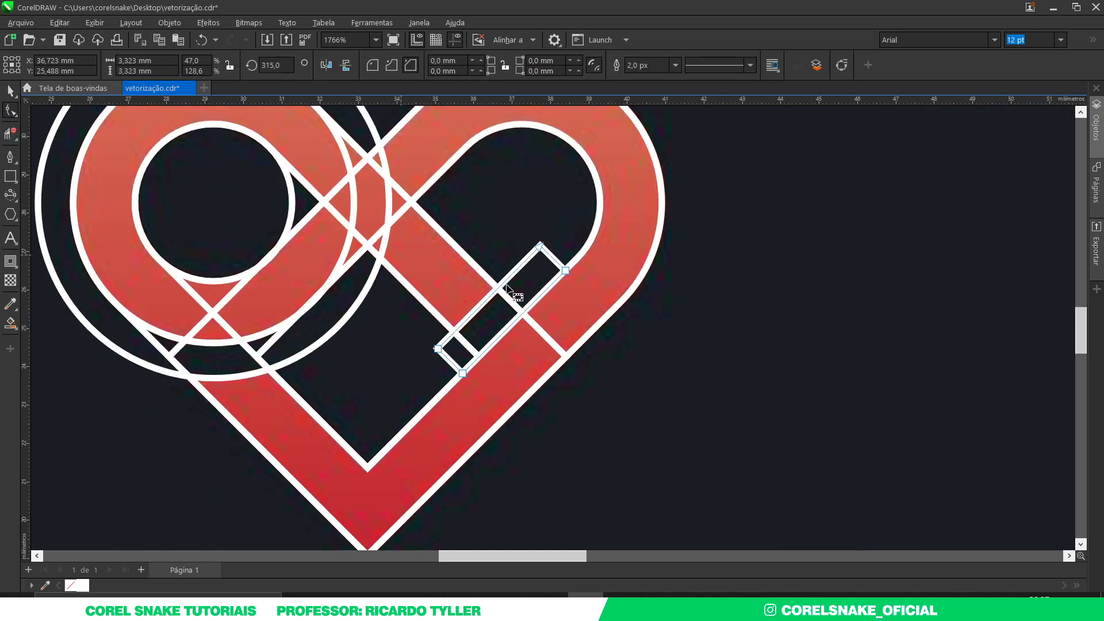
pyautogui.hotkey('ctrl', 'q')
pyautogui.click(565, 271)
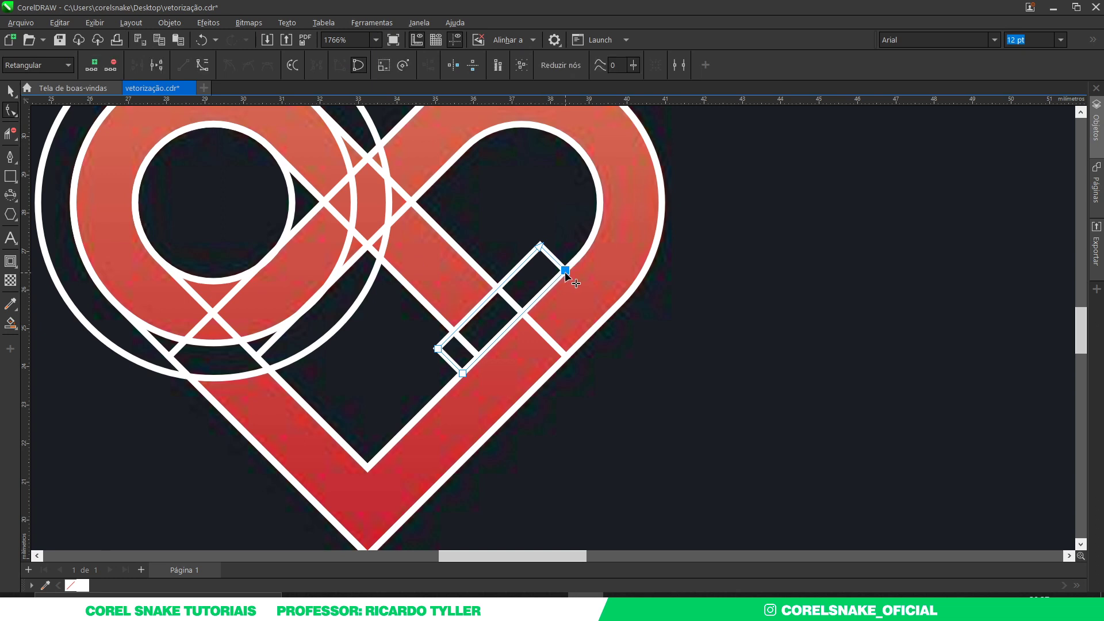
pyautogui.click(156, 65)
pyautogui.press('Delete')
pyautogui.click(464, 374)
pyautogui.press('Delete')
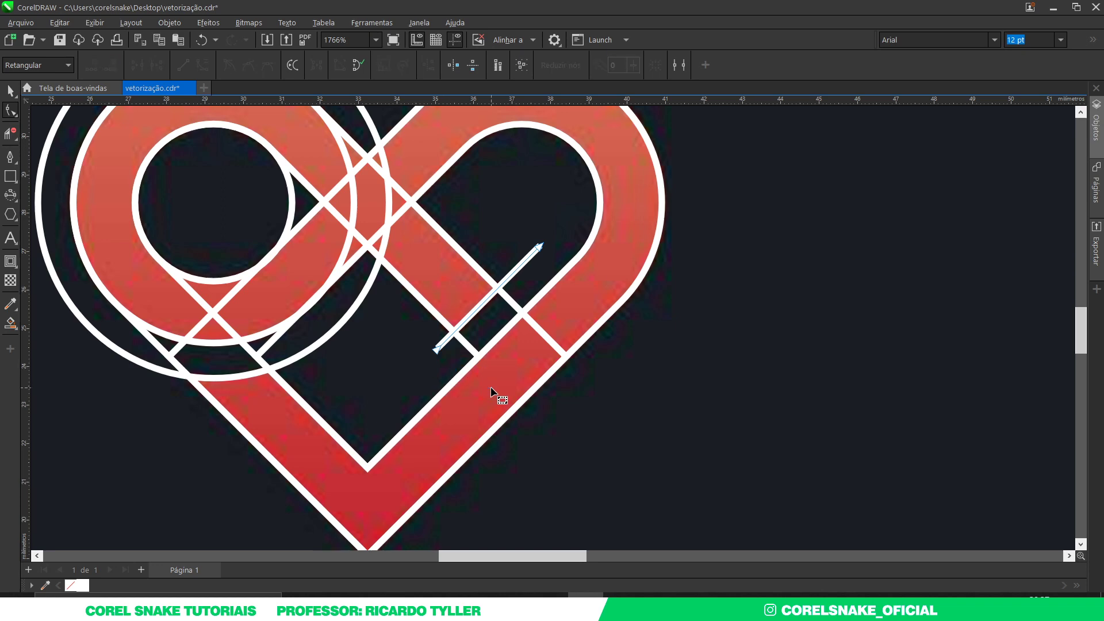
# Deselect everything and inspect the remaining white diagonal line segments at the crossing.
pyautogui.click(11, 91)
pyautogui.scroll(-2, 506, 310)
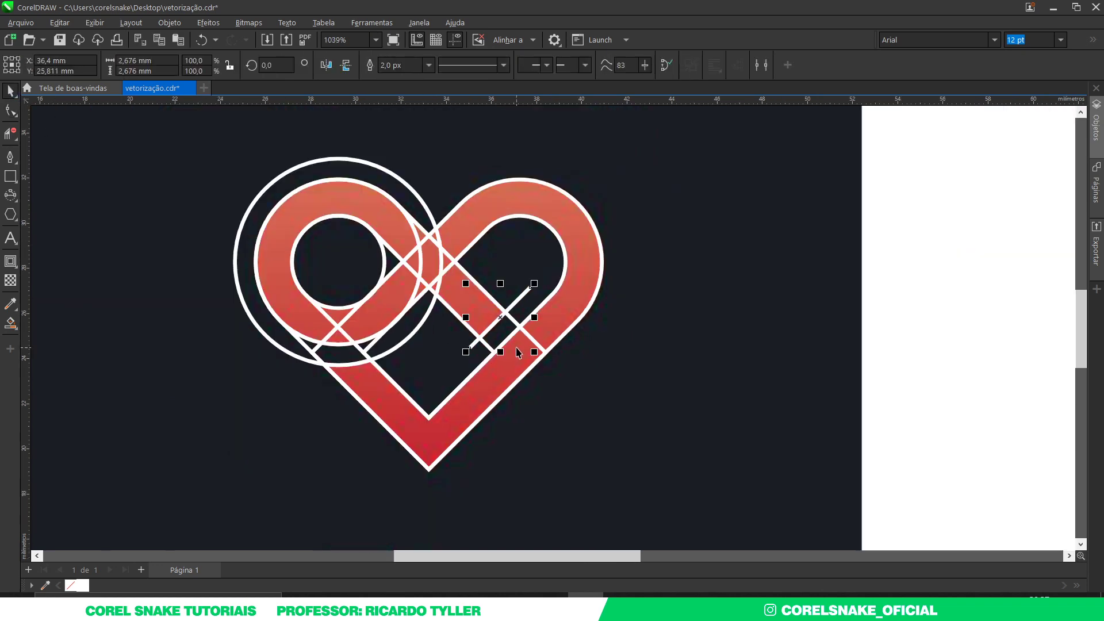
pyautogui.scroll(-2, 506, 311)
pyautogui.click(723, 347)
pyautogui.scroll(2, 476, 329)
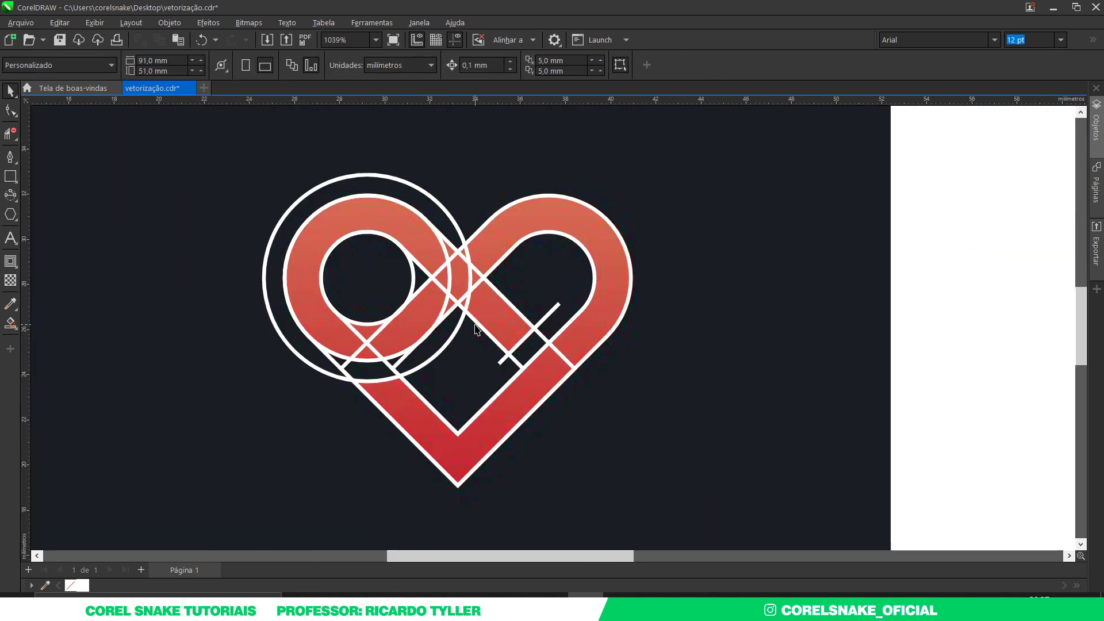
pyautogui.scroll(1, 396, 321)
pyautogui.scroll(1, 395, 321)
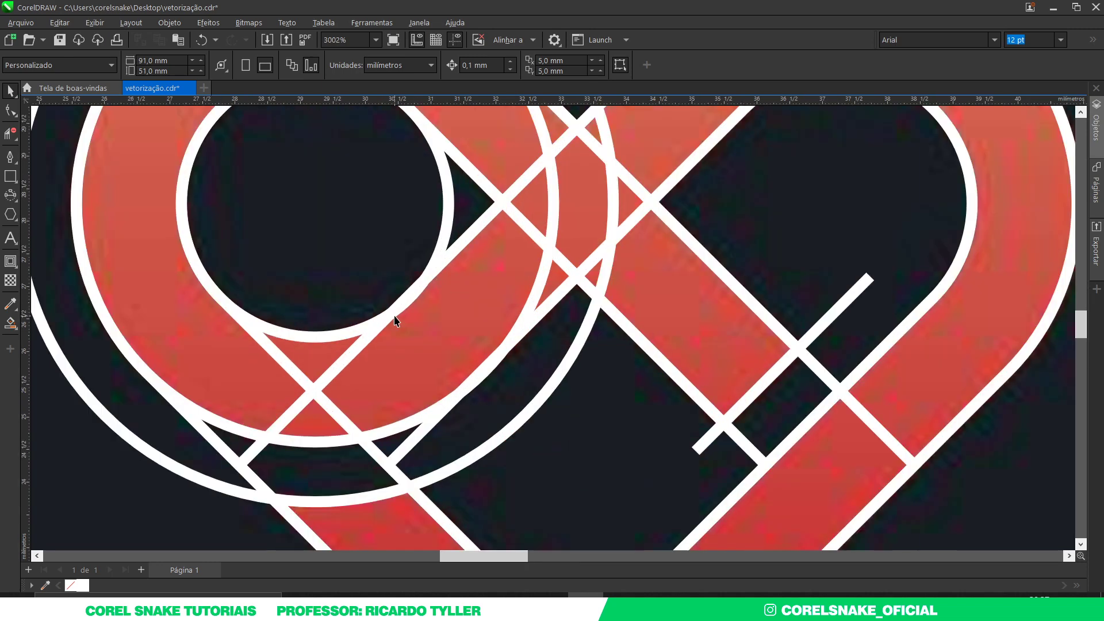
pyautogui.scroll(-1, 395, 321)
pyautogui.scroll(-1, 395, 352)
pyautogui.scroll(1, 379, 308)
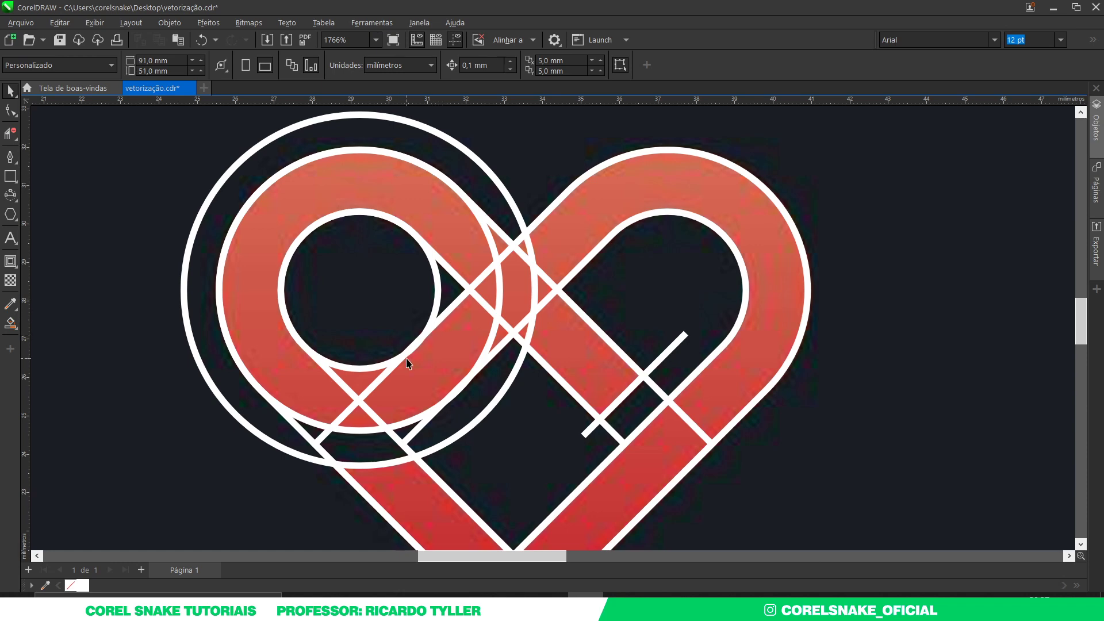
# With Virtual Segment Delete, remove the white segments and circle arc at the diagonal band crossing.
pyautogui.click(10, 133)
pyautogui.scroll(-1, 333, 264)
pyautogui.scroll(1, 401, 280)
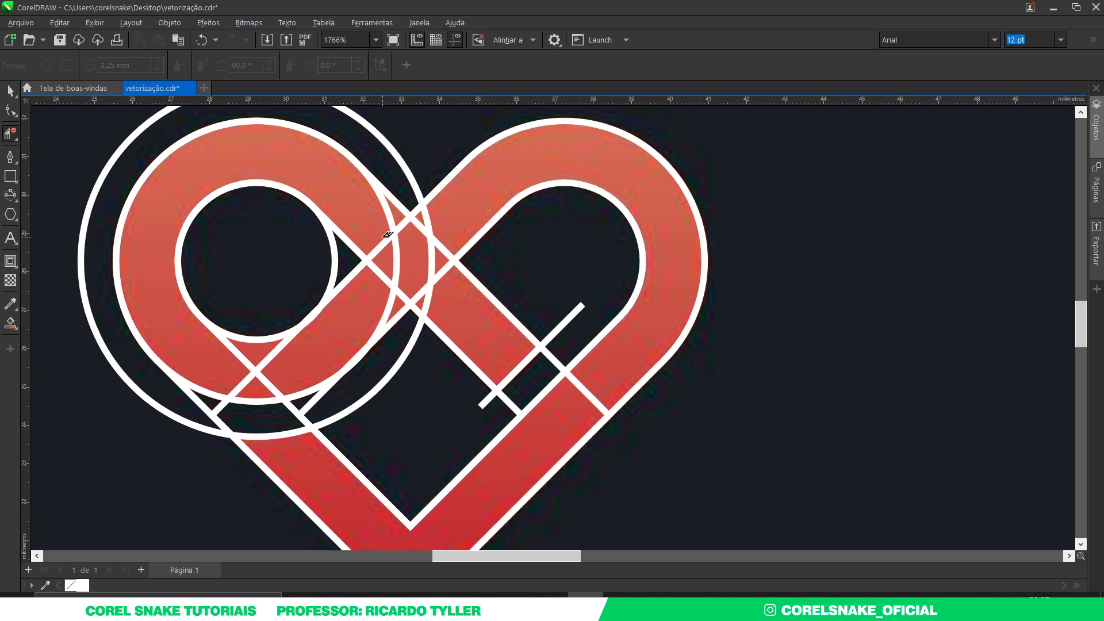
pyautogui.click(401, 255)
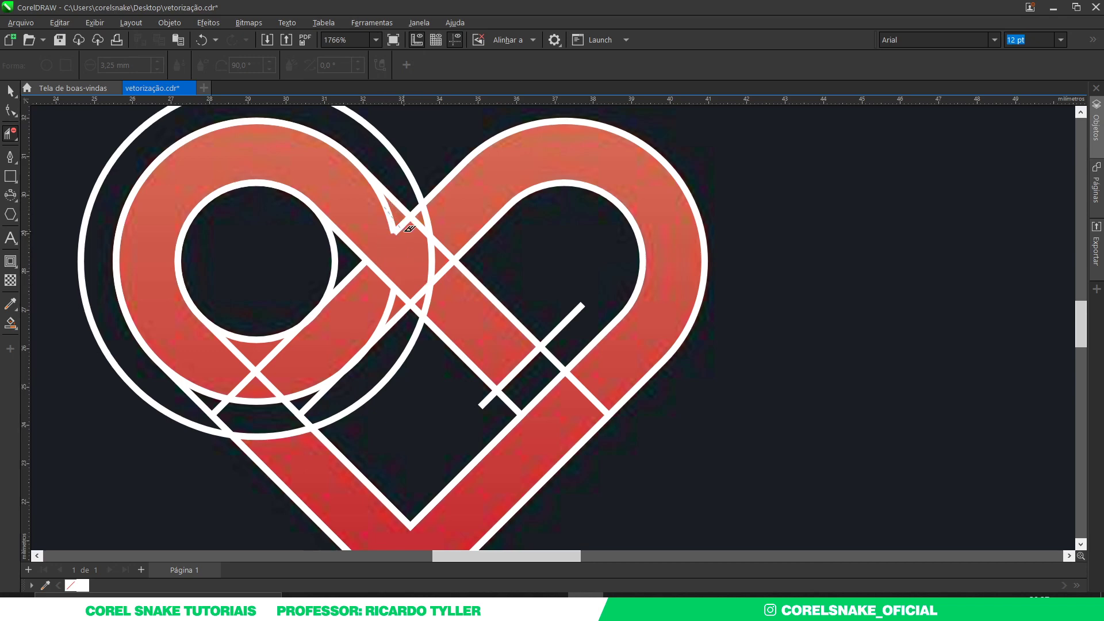
pyautogui.click(408, 230)
pyautogui.click(444, 279)
pyautogui.click(418, 281)
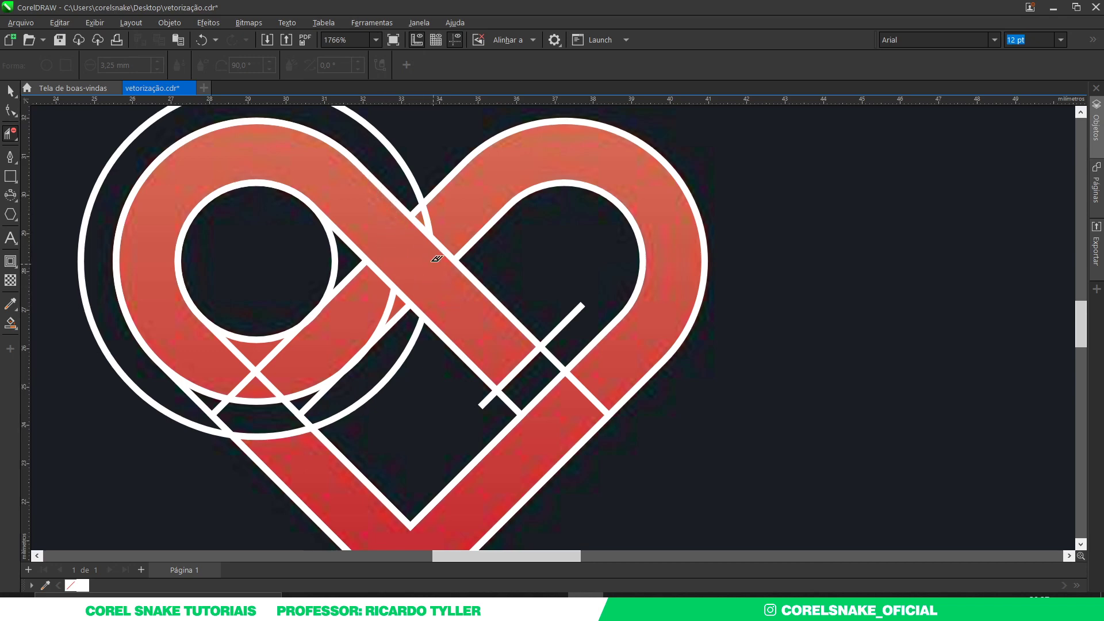
pyautogui.click(429, 227)
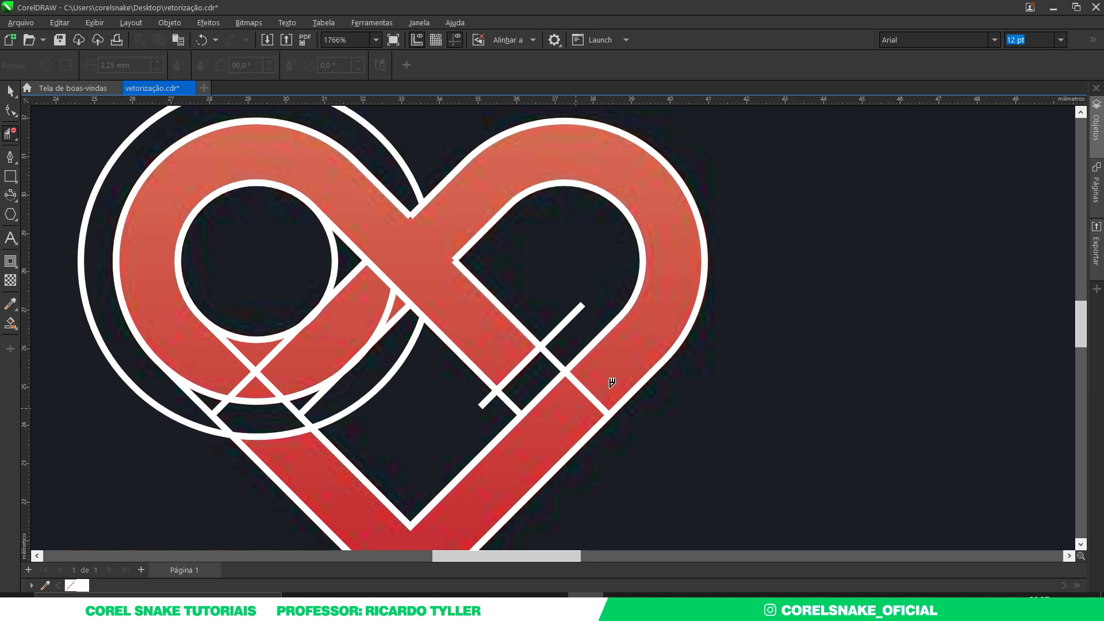
pyautogui.scroll(-2, 510, 320)
pyautogui.scroll(3, 408, 380)
pyautogui.scroll(-1, 397, 357)
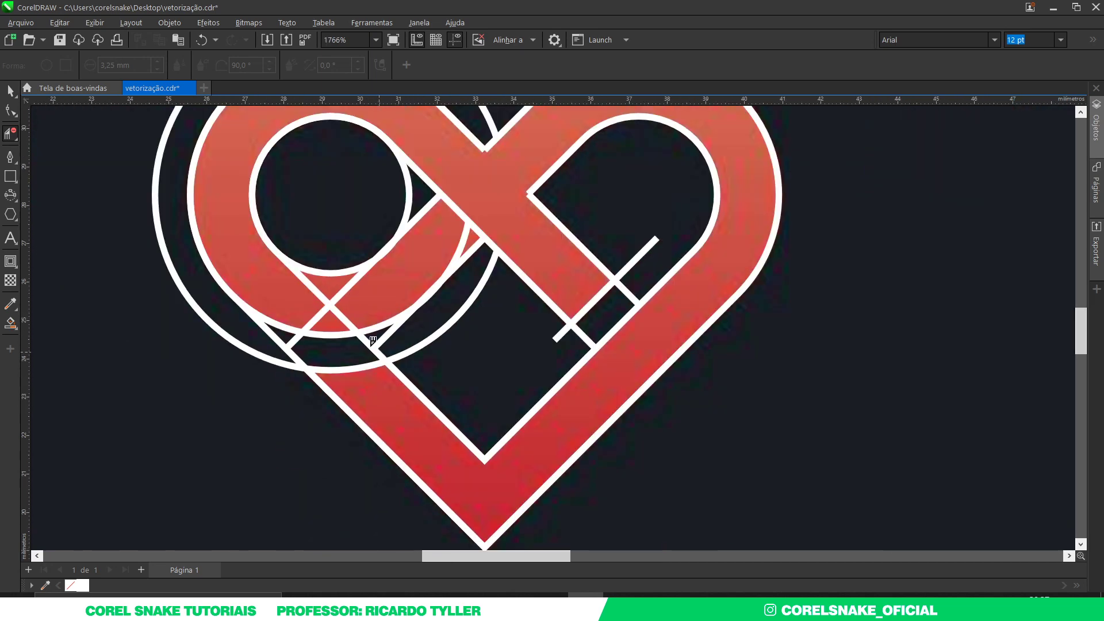
# Clear the white lines crossing the ring band and the central band.
pyautogui.click(310, 287)
pyautogui.click(356, 286)
pyautogui.click(316, 319)
pyautogui.click(348, 321)
pyautogui.scroll(-2, 364, 310)
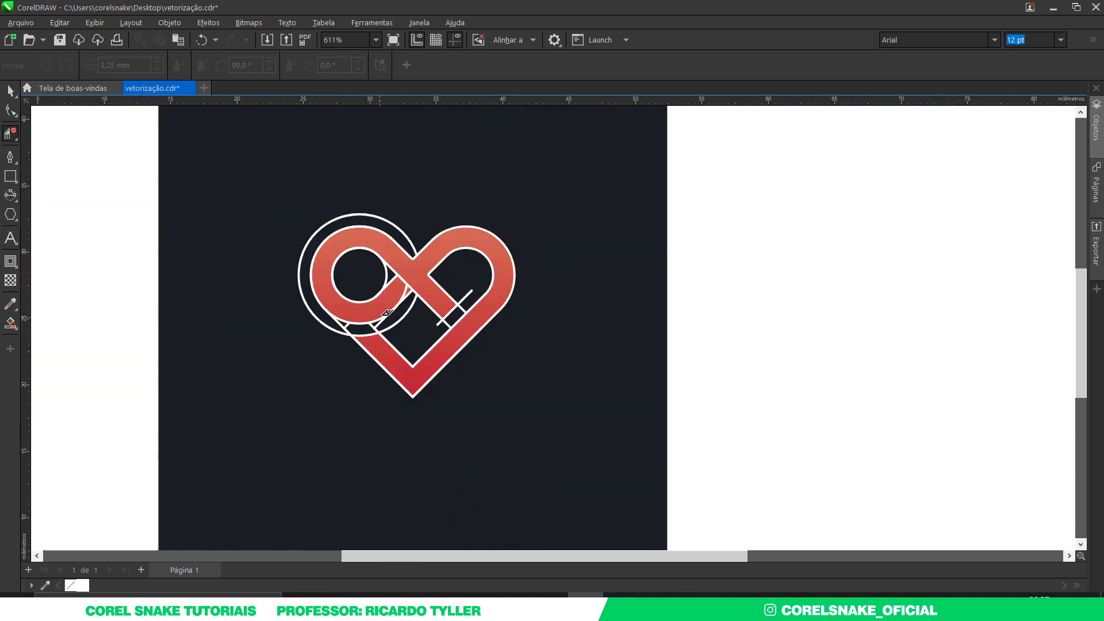
pyautogui.scroll(2, 403, 276)
pyautogui.click(404, 275)
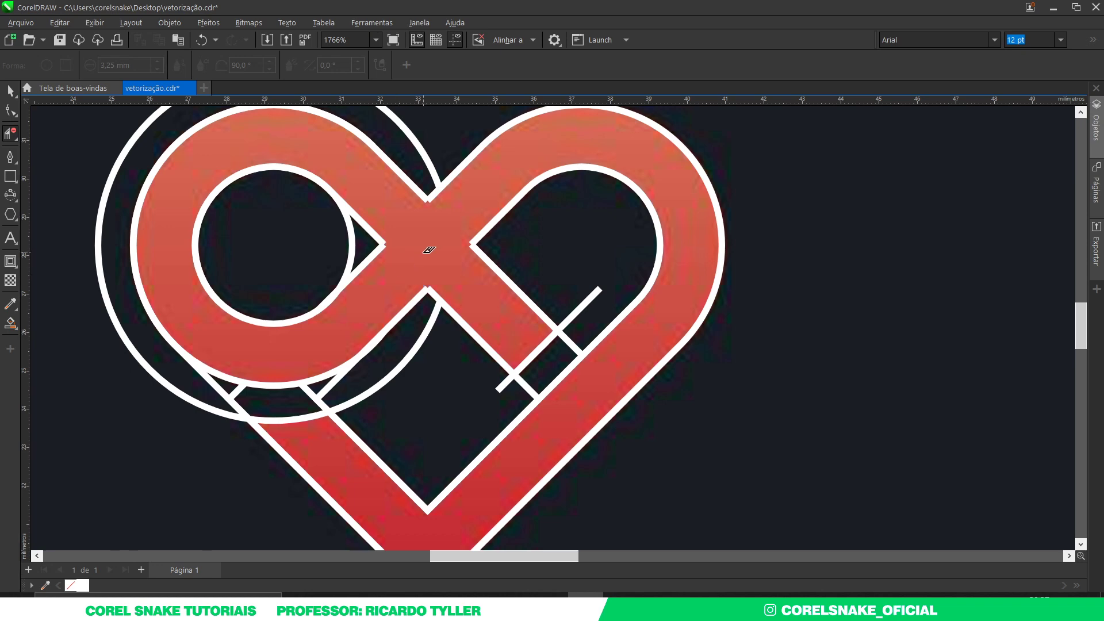
pyautogui.scroll(-2, 427, 282)
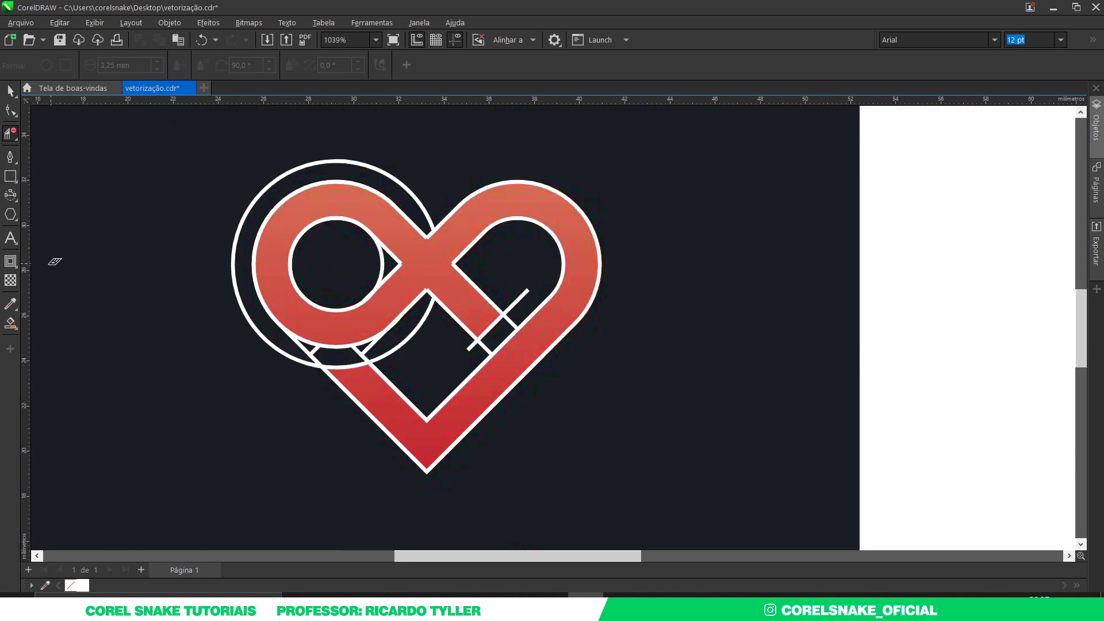
# Smart Fill the area inside the traced heart lines, fill it black, and remove its outline.
pyautogui.click(10, 322)
pyautogui.click(296, 305)
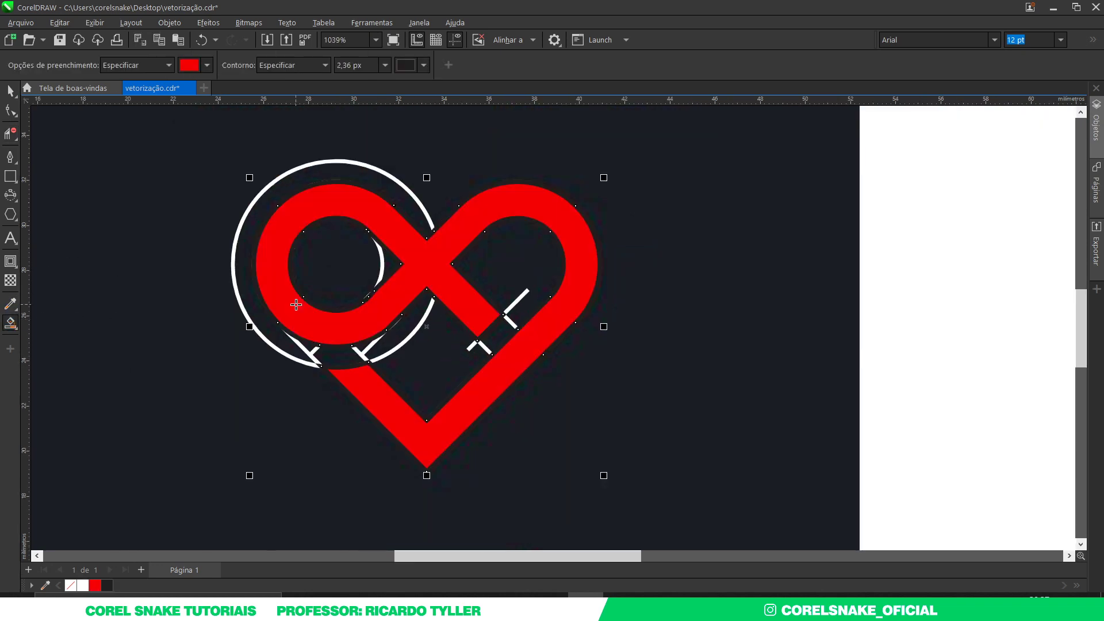
pyautogui.click(10, 91)
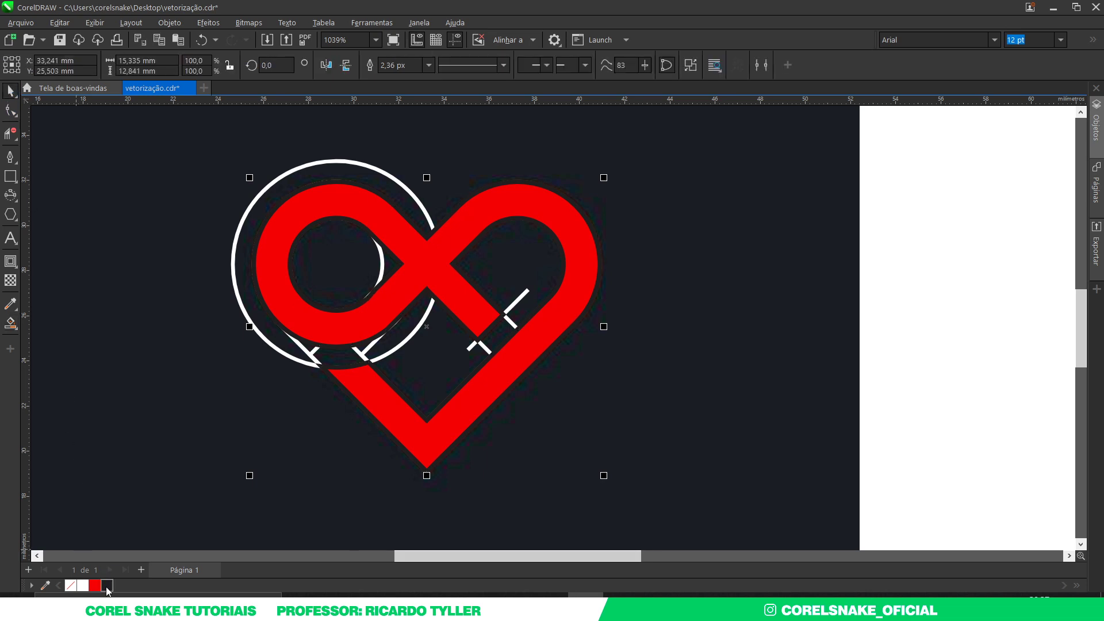
pyautogui.click(71, 586)
pyautogui.rightClick(71, 586)
# Move the black heart onto the white page right of the dark reference square.
pyautogui.scroll(-2, 406, 343)
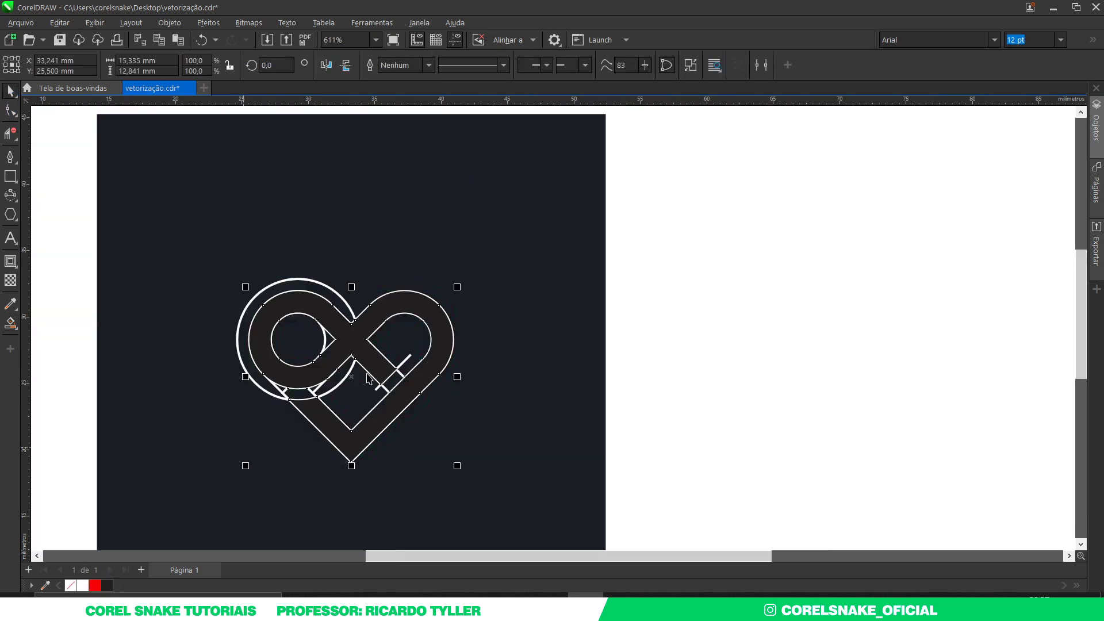
pyautogui.moveTo(406, 343); pyautogui.dragTo(773, 343)
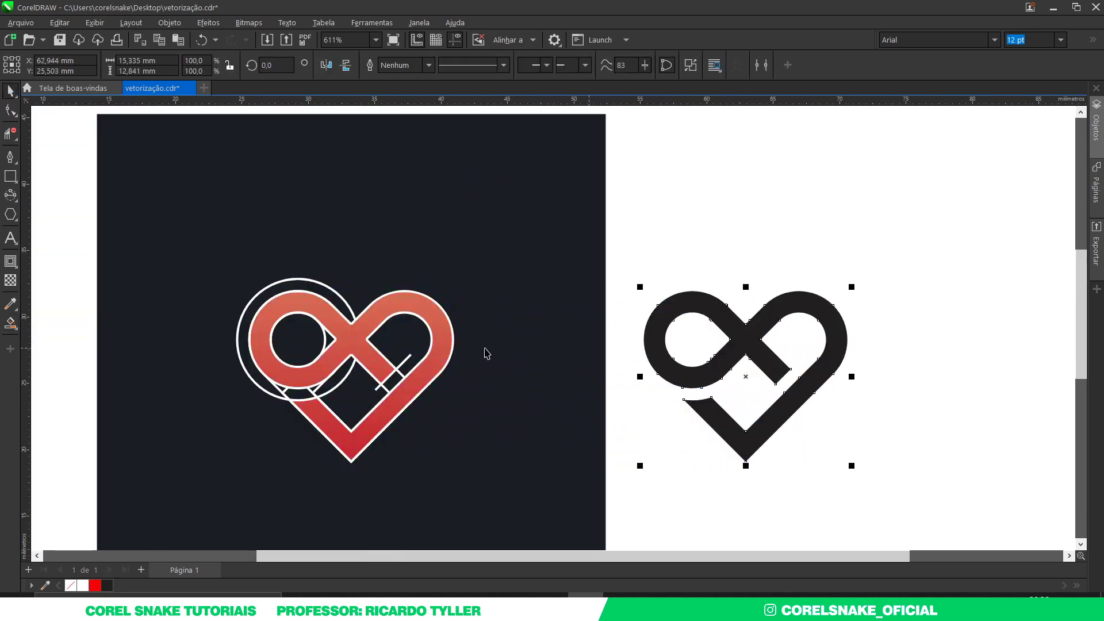
pyautogui.scroll(-2, 487, 352)
pyautogui.click(971, 406)
pyautogui.scroll(2, 671, 375)
pyautogui.scroll(2, 628, 361)
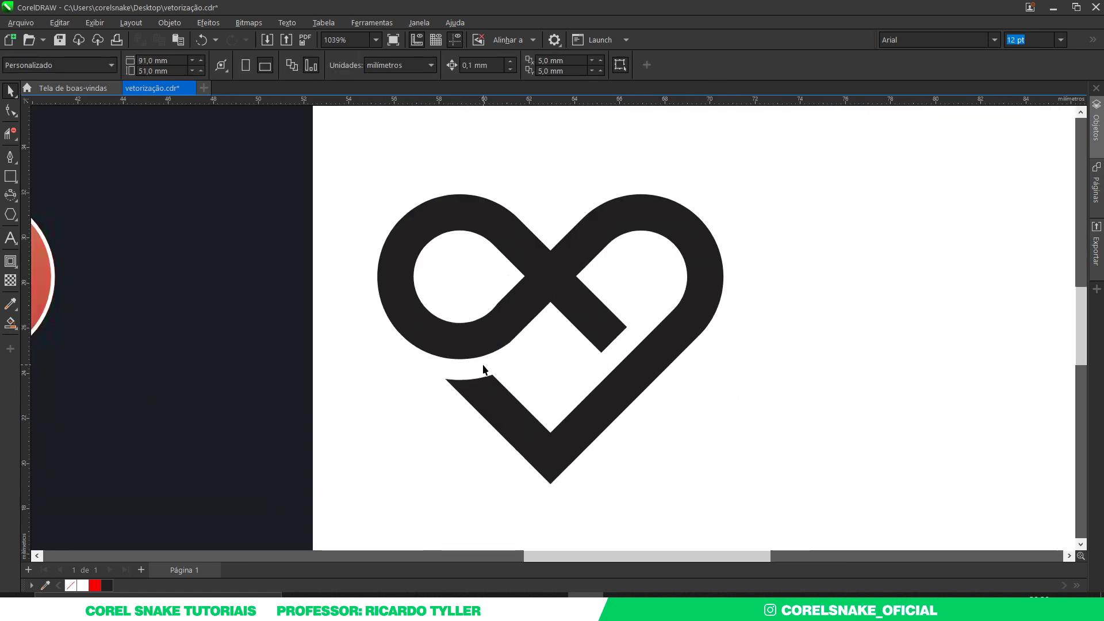
pyautogui.scroll(-2, 523, 331)
pyautogui.scroll(-2, 520, 333)
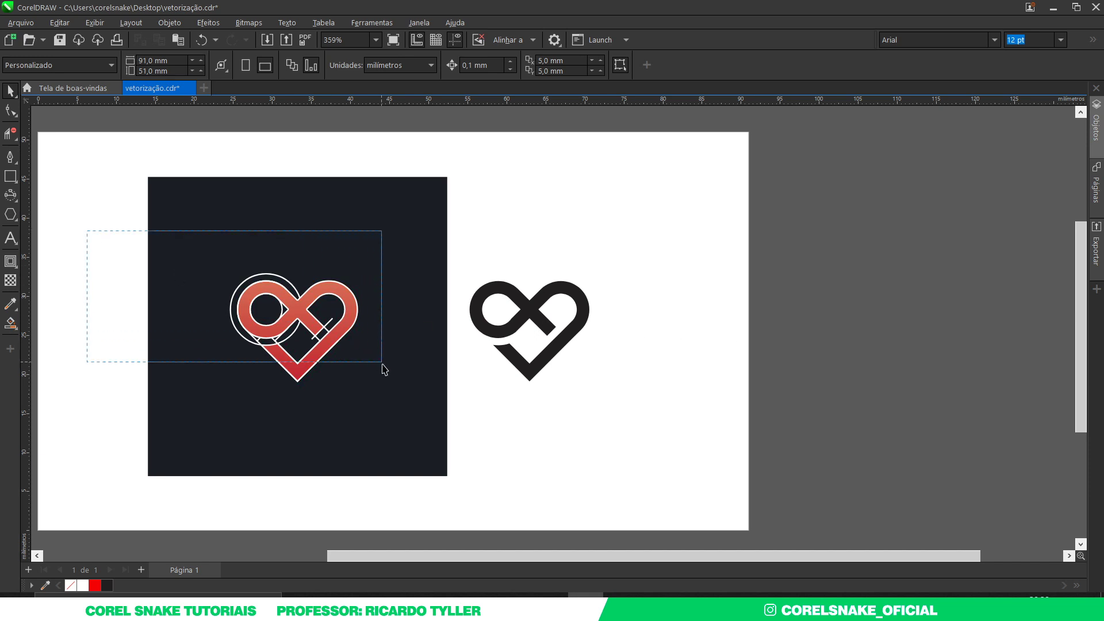
# Delete the white tracing guide circles and lines.
pyautogui.moveTo(88, 236); pyautogui.dragTo(396, 398)
pyautogui.press('Delete')
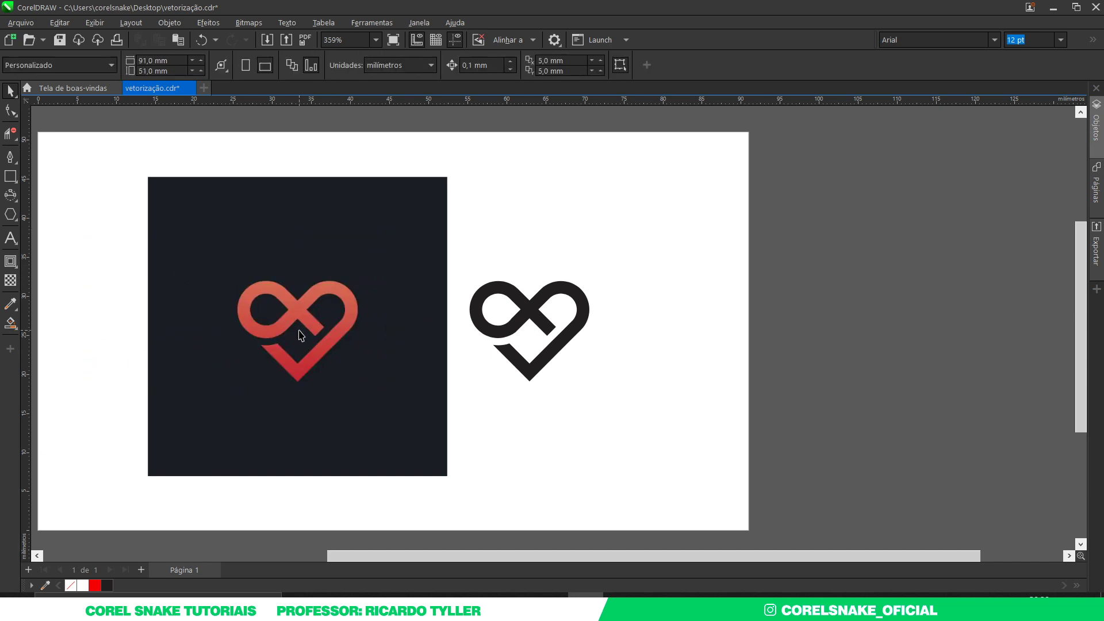
pyautogui.scroll(2, 300, 336)
# Sample the logo's dark and light reds into the palette and fill the vector heart dark red.
pyautogui.click(45, 586)
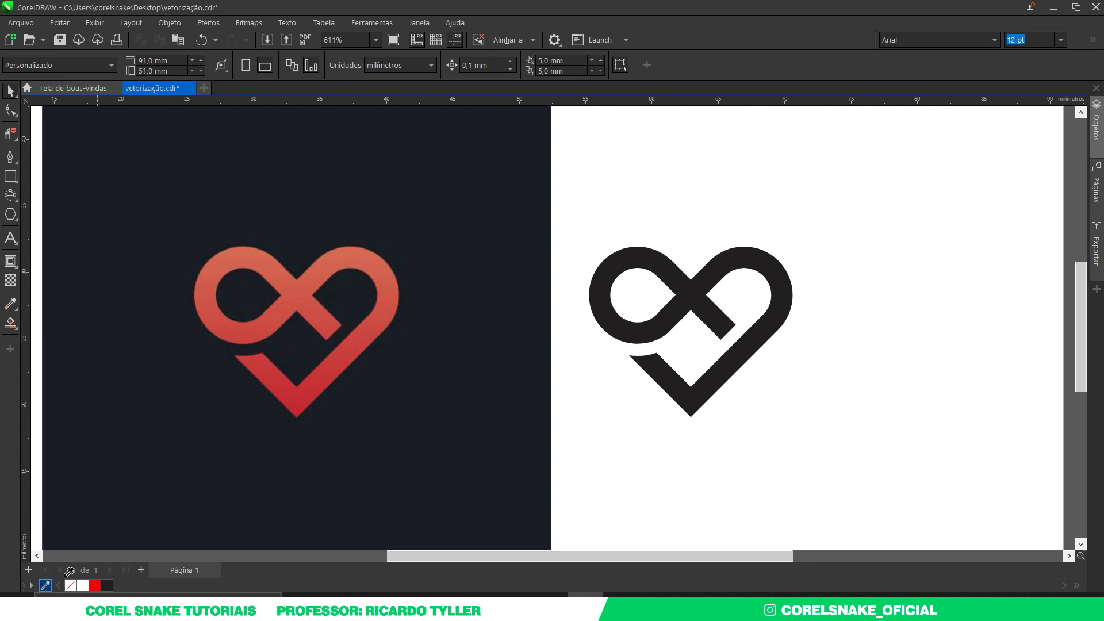
pyautogui.click(306, 405)
pyautogui.click(252, 252)
pyautogui.click(671, 319)
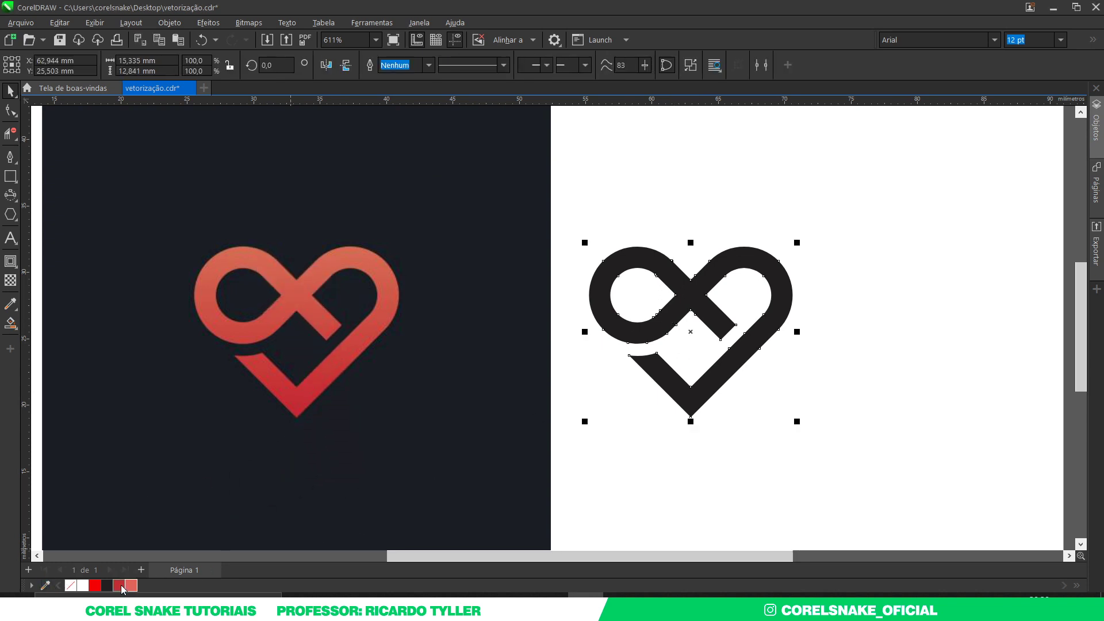
pyautogui.click(119, 585)
# Give the heart a vertical linear gradient, dark red at the bottom to light red at top.
pyautogui.press('g')
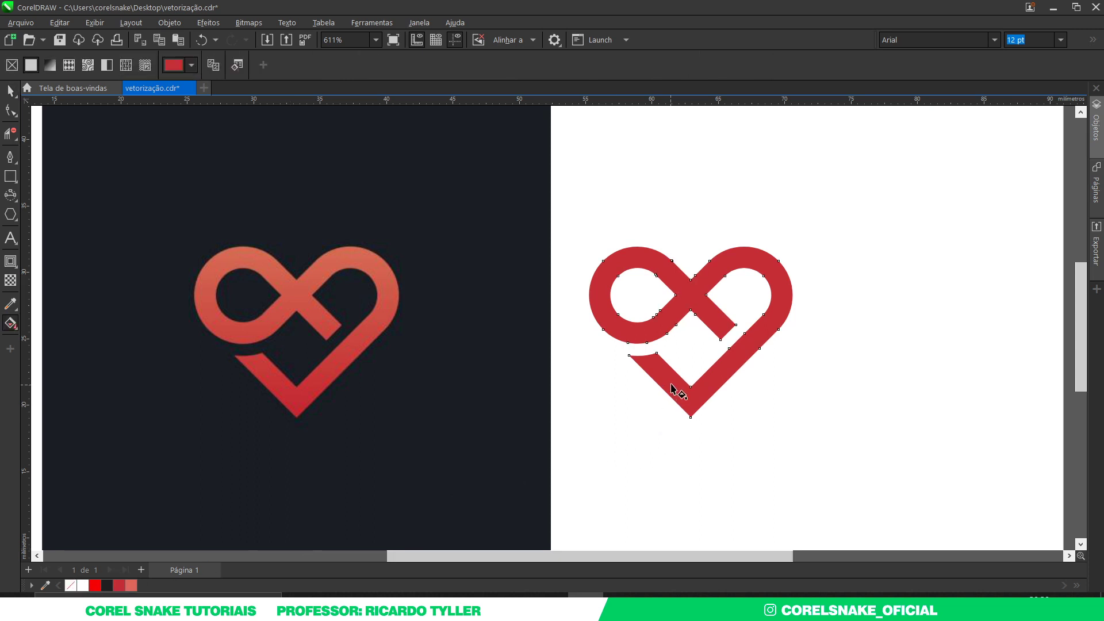
pyautogui.moveTo(678, 387); pyautogui.dragTo(678, 275)
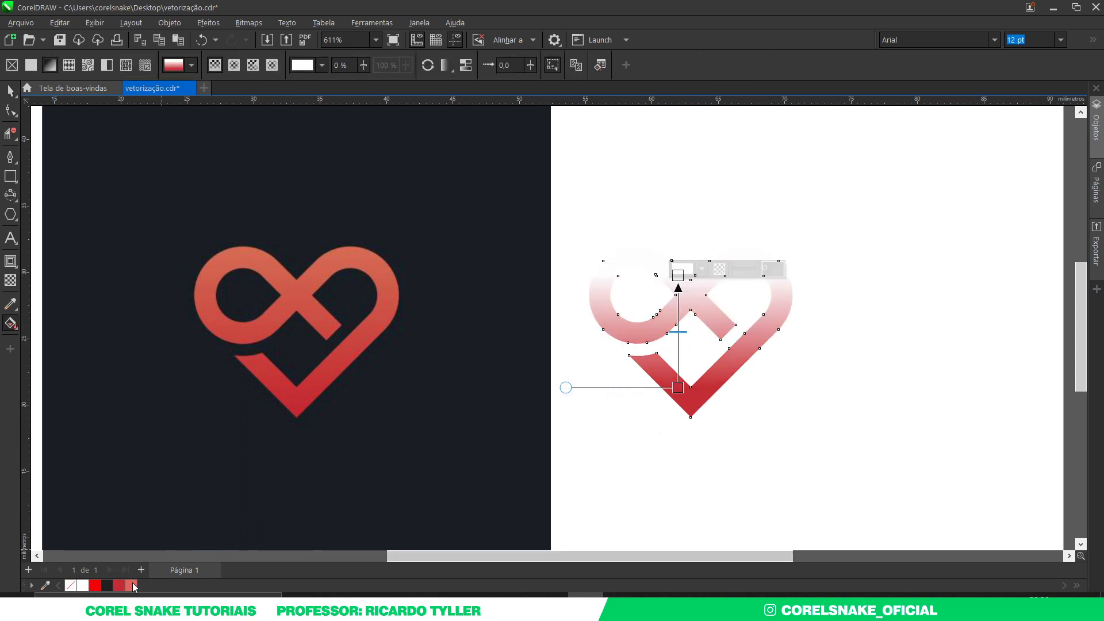
pyautogui.click(131, 585)
pyautogui.click(11, 91)
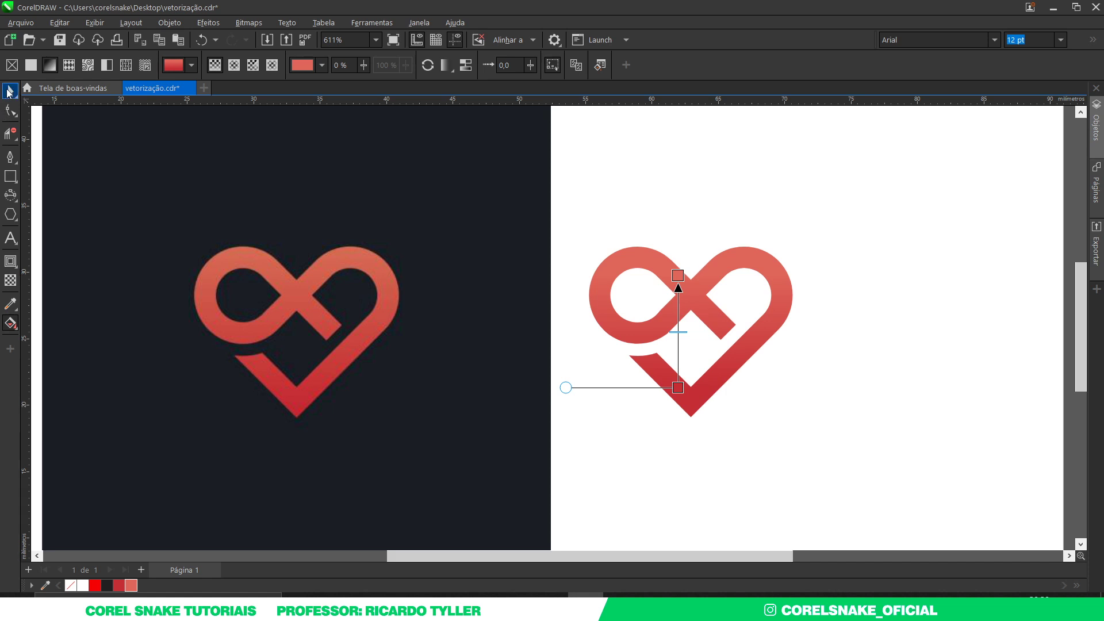
pyautogui.scroll(-2, 397, 332)
pyautogui.click(371, 267)
# Nudge the reference image left and draw a rectangle exactly covering the dark reference square.
pyautogui.moveTo(370, 278); pyautogui.dragTo(332, 278)
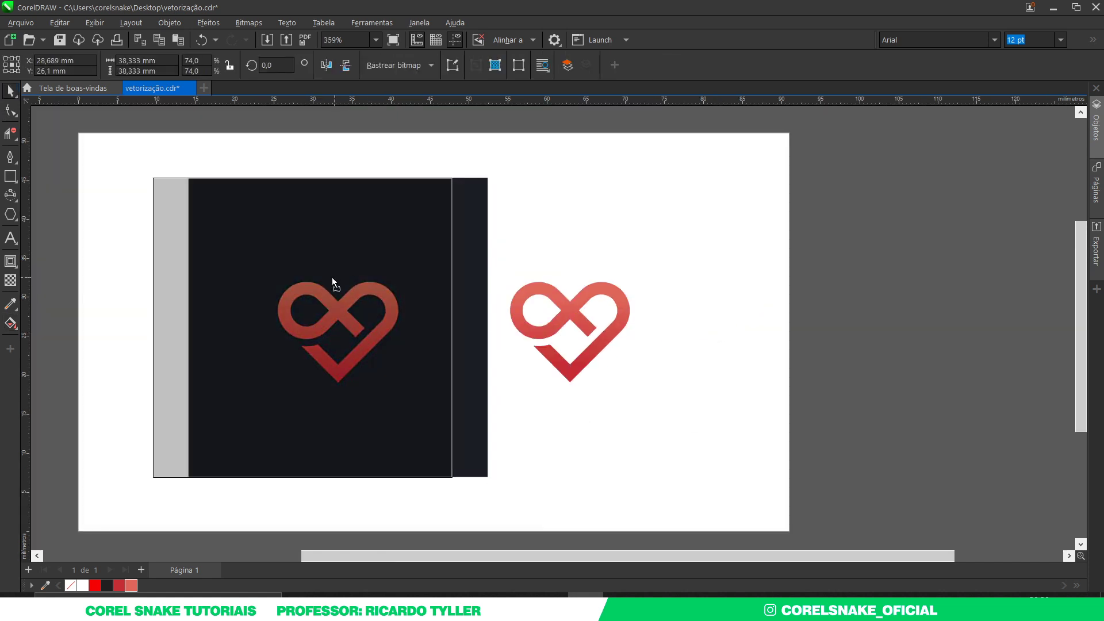
pyautogui.click(63, 224)
pyautogui.click(10, 176)
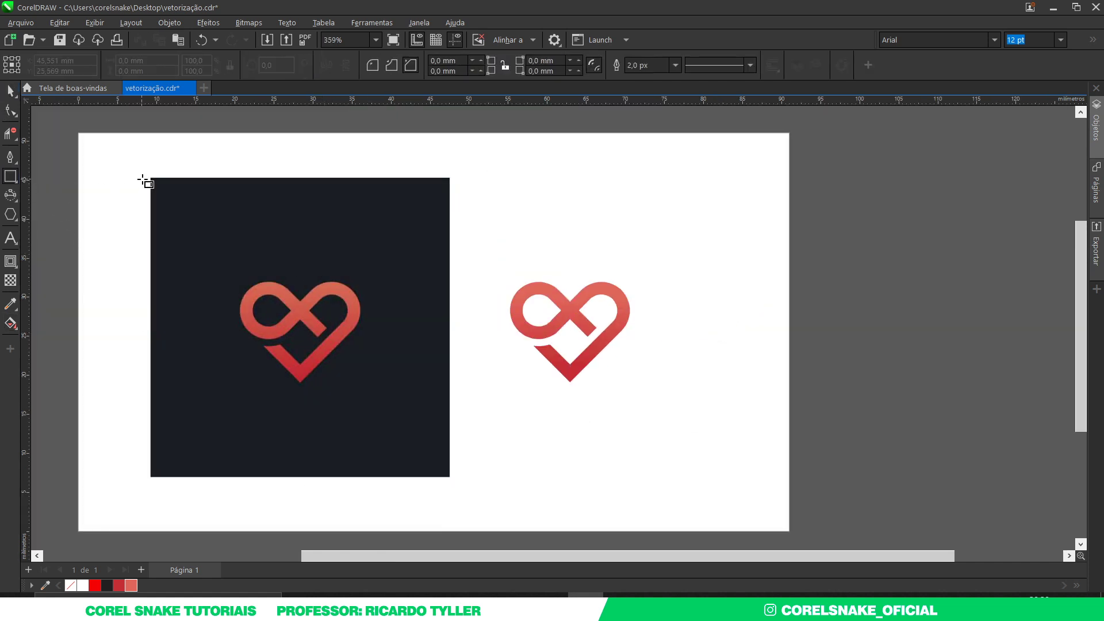
pyautogui.moveTo(150, 179)
pyautogui.mouseDown()
pyautogui.moveTo(438, 448)
pyautogui.moveTo(450, 477)
pyautogui.mouseUp()
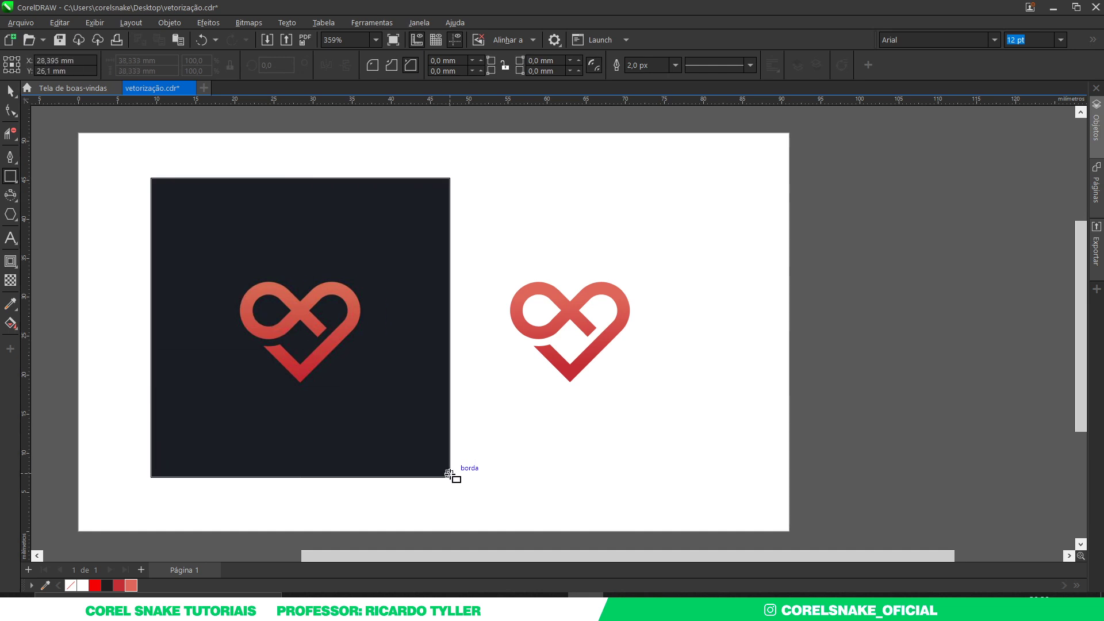
pyautogui.press('space')
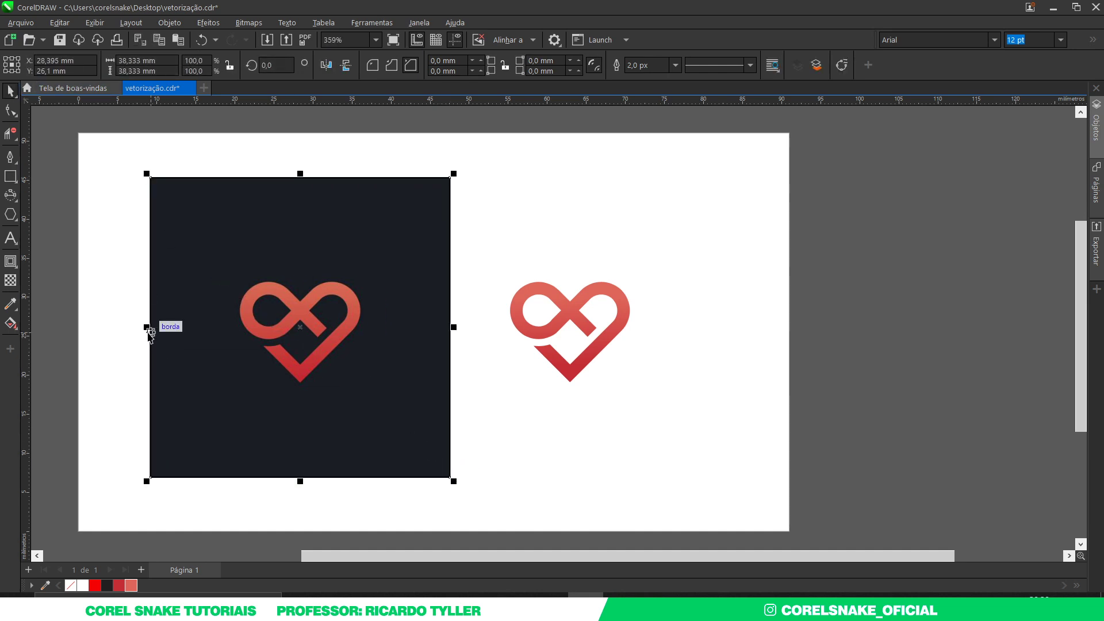
# Copy the rectangle to the right, fill it with the sampled dark colour, no outline, behind the heart.
pyautogui.moveTo(146, 326); pyautogui.dragTo(577, 328)
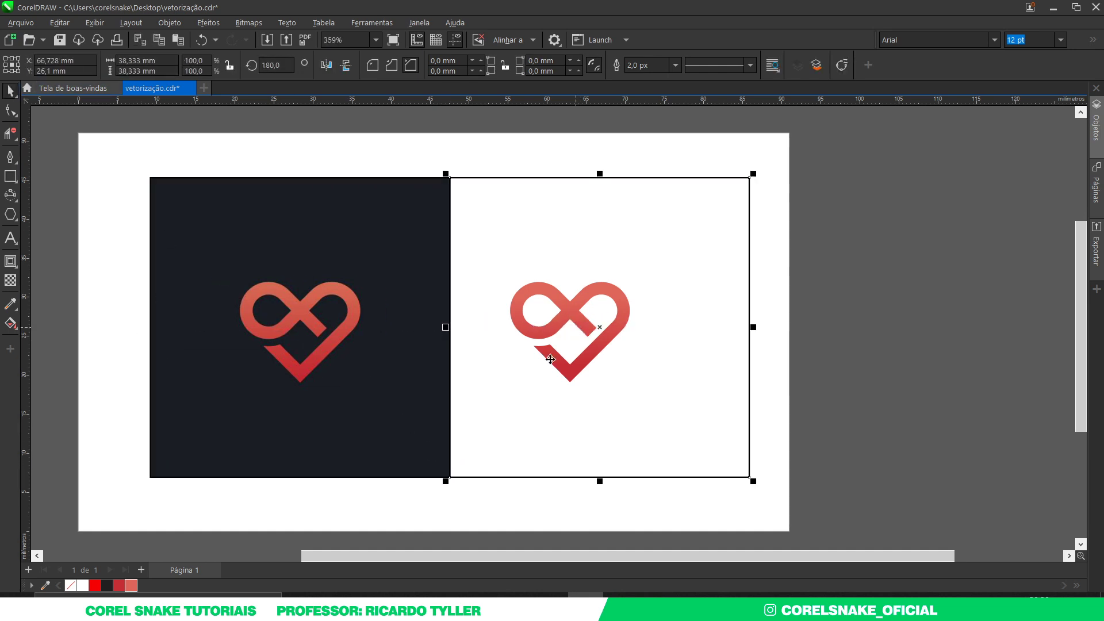
pyautogui.click(45, 585)
pyautogui.click(194, 439)
pyautogui.click(144, 586)
pyautogui.rightClick(70, 585)
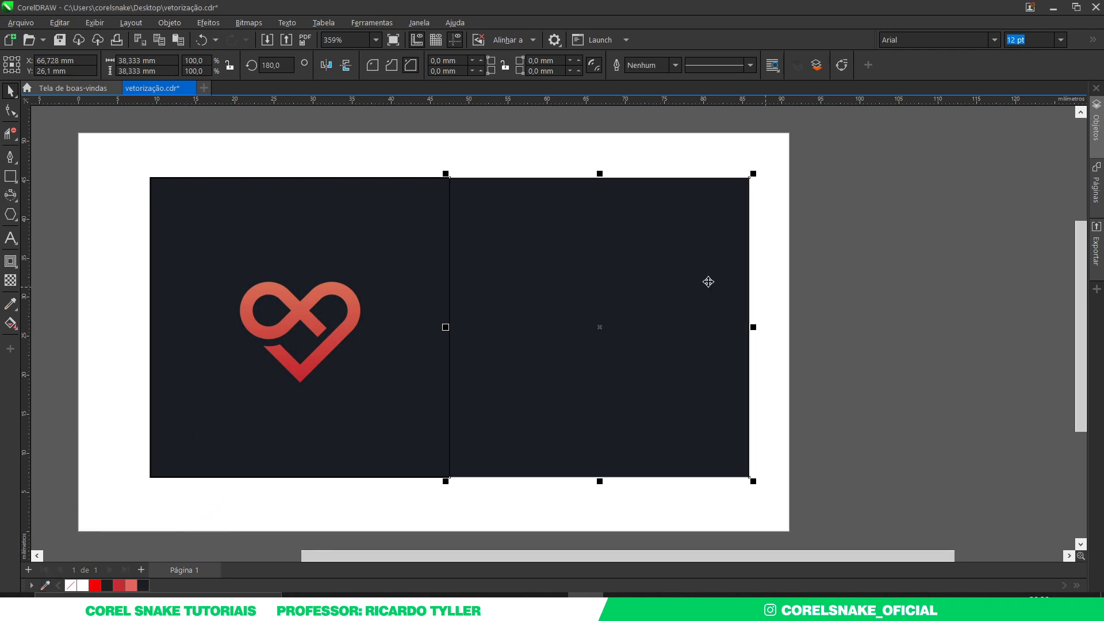
pyautogui.hotkey('shift', 'pagedown')
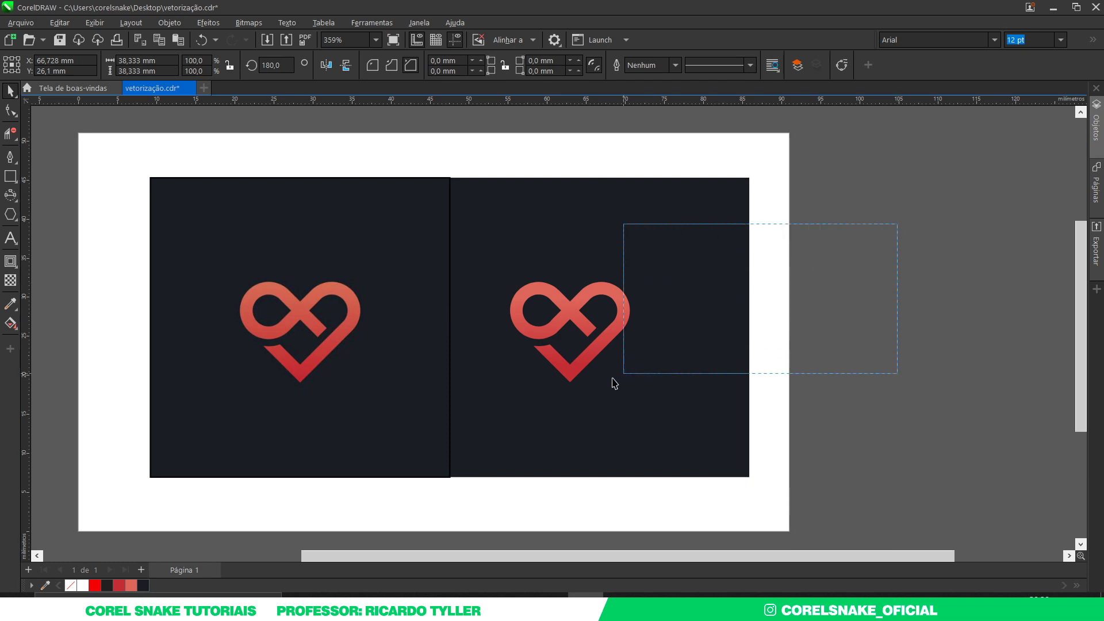
pyautogui.moveTo(895, 225); pyautogui.dragTo(513, 426)
# Centre the gradient heart on the right dark square and zoom to fit all objects.
pyautogui.moveTo(890, 222); pyautogui.dragTo(484, 402)
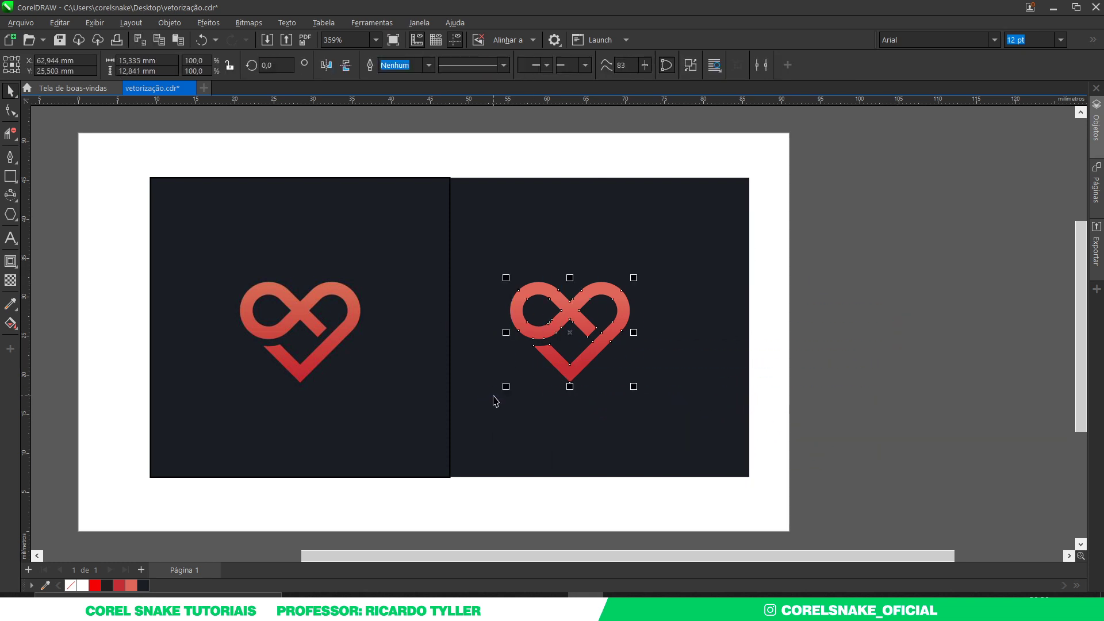
pyautogui.click(667, 351)
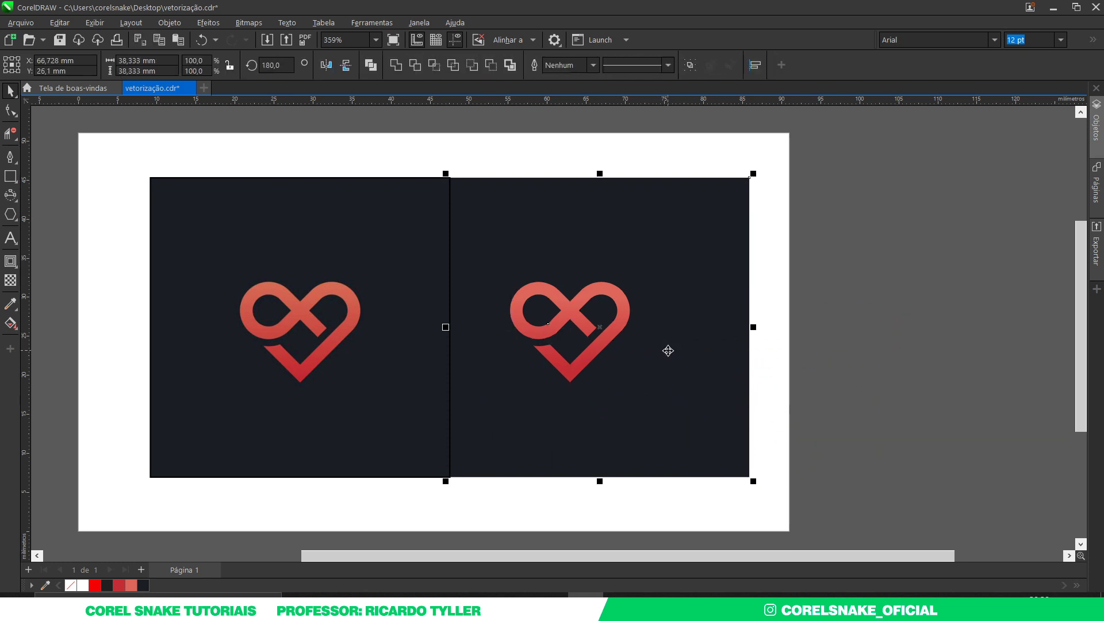
pyautogui.press('e')
pyautogui.press('c')
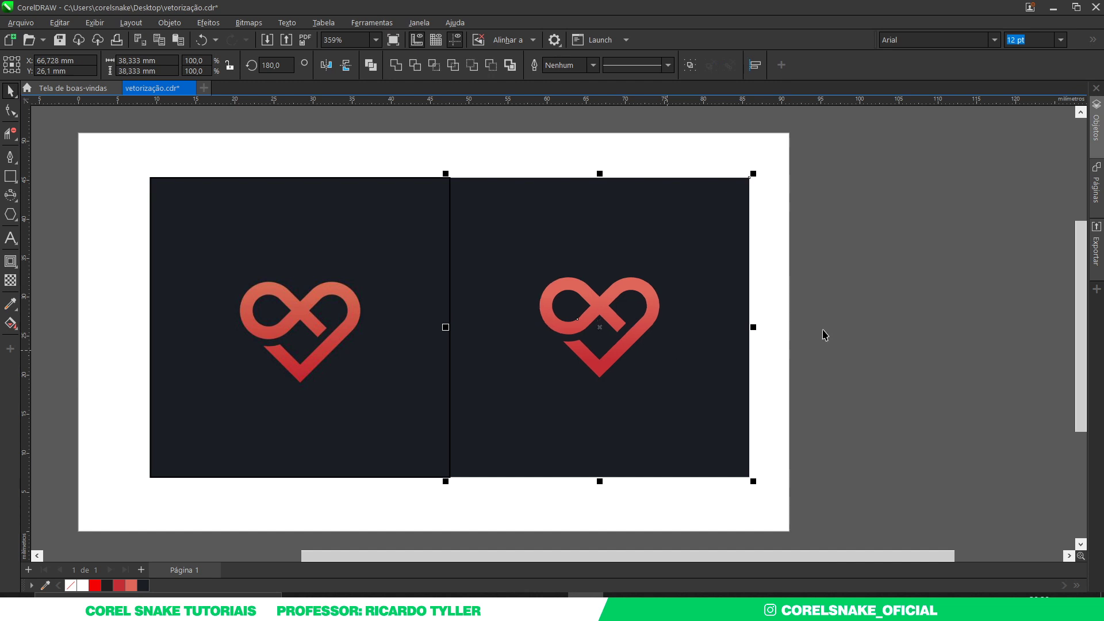
pyautogui.click(842, 329)
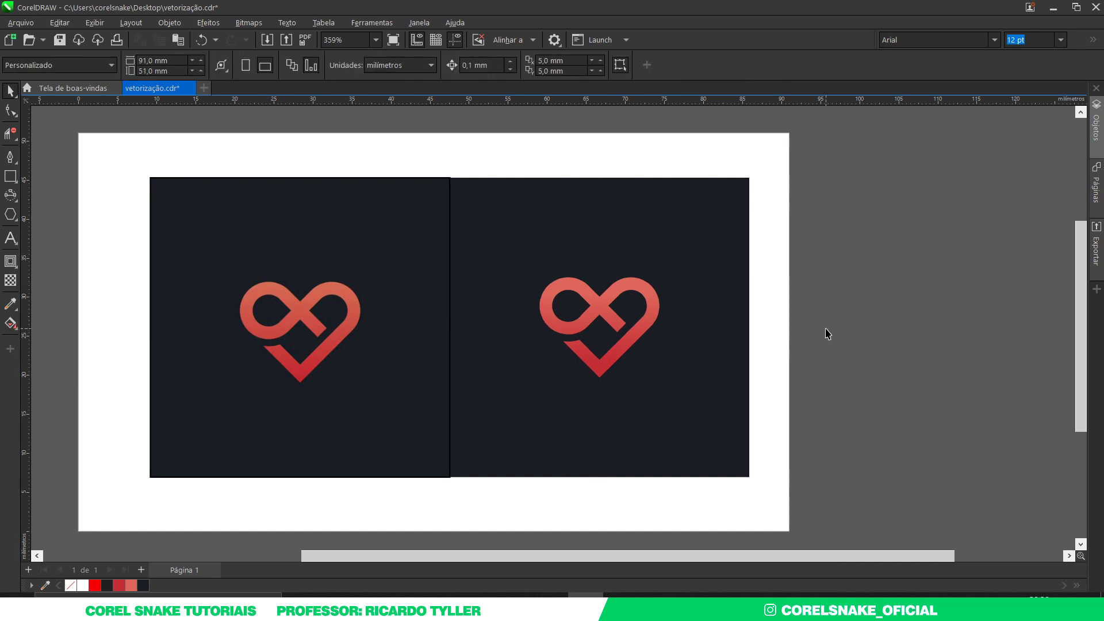
pyautogui.press('F4')
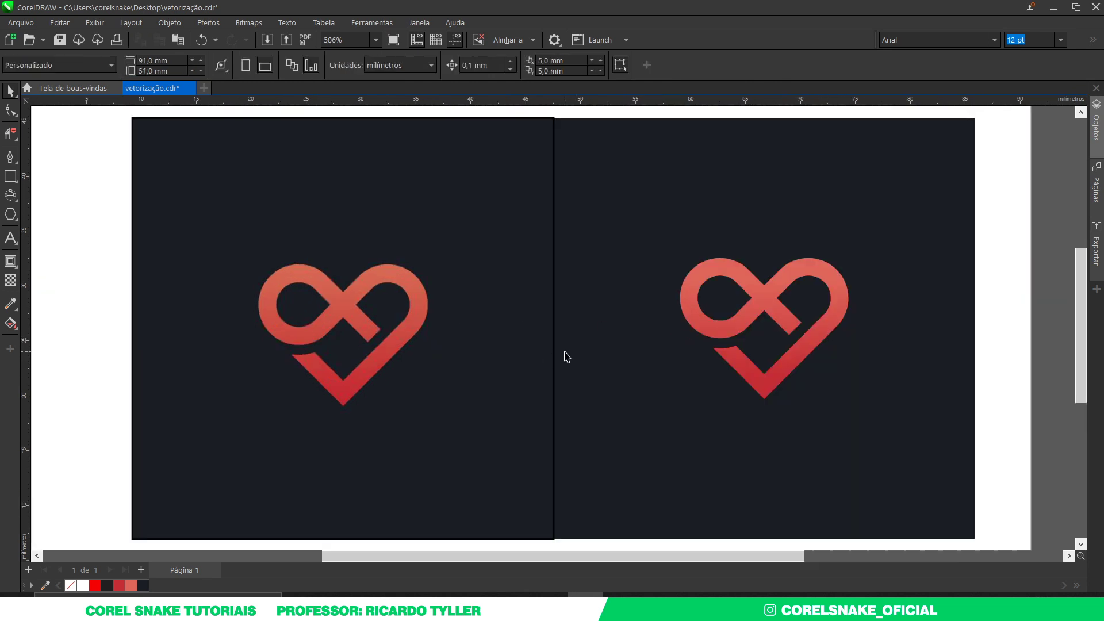
pyautogui.click(553, 355)
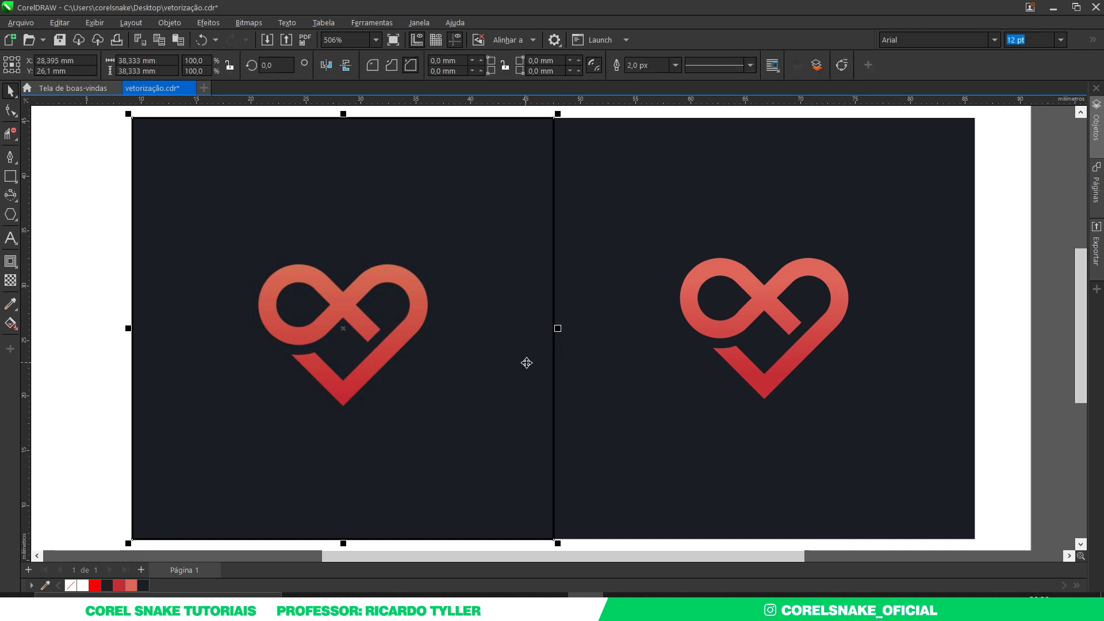
pyautogui.click(98, 283)
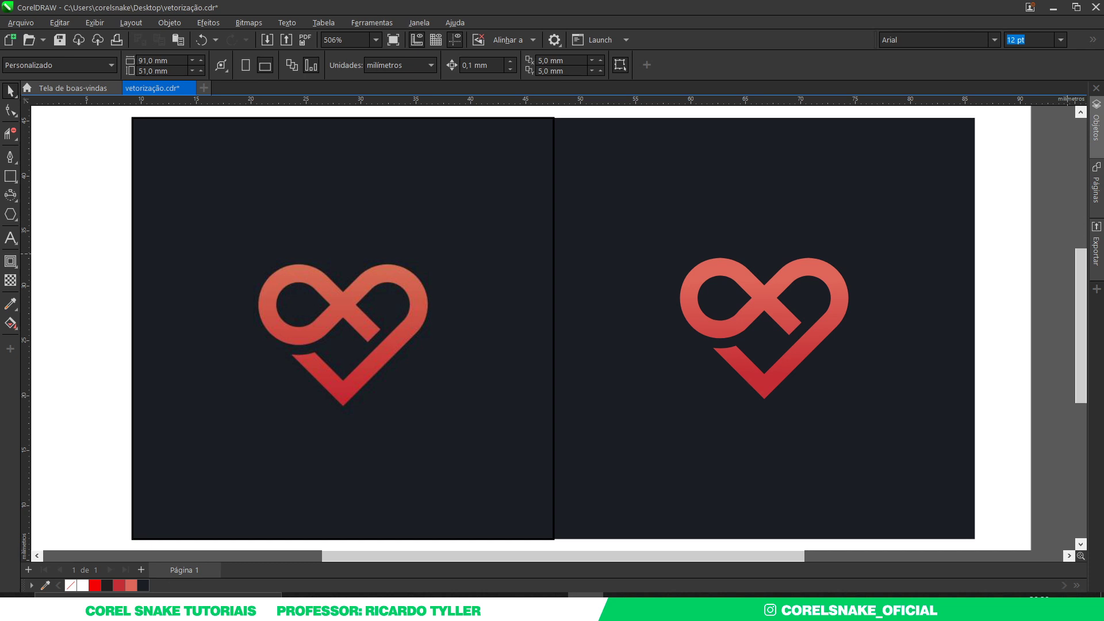
pyautogui.hotkey('alt', 'Tab')
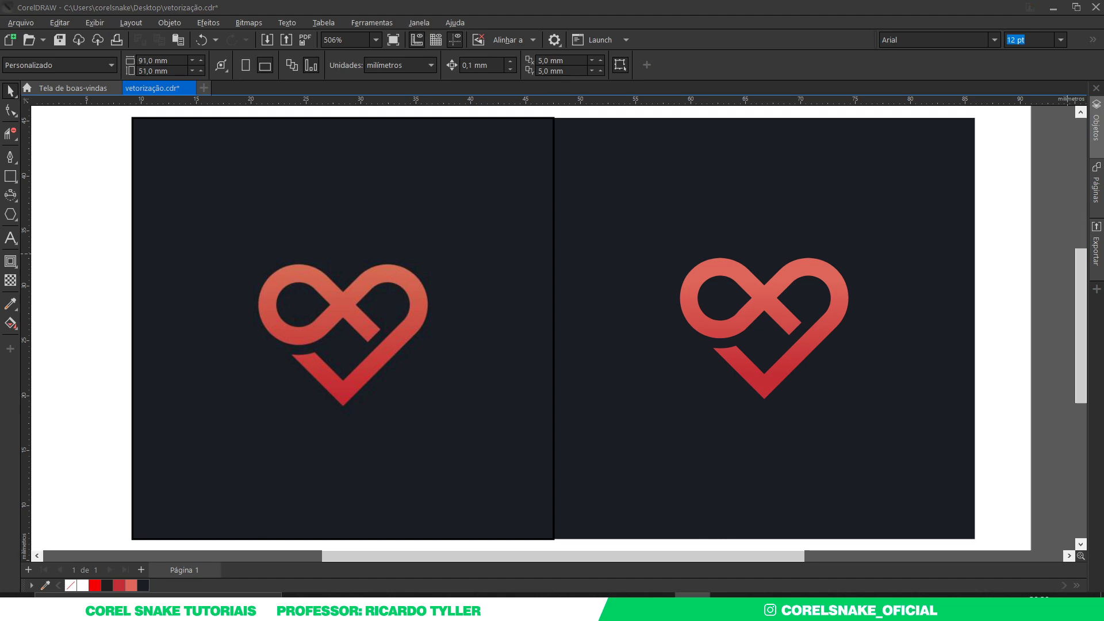